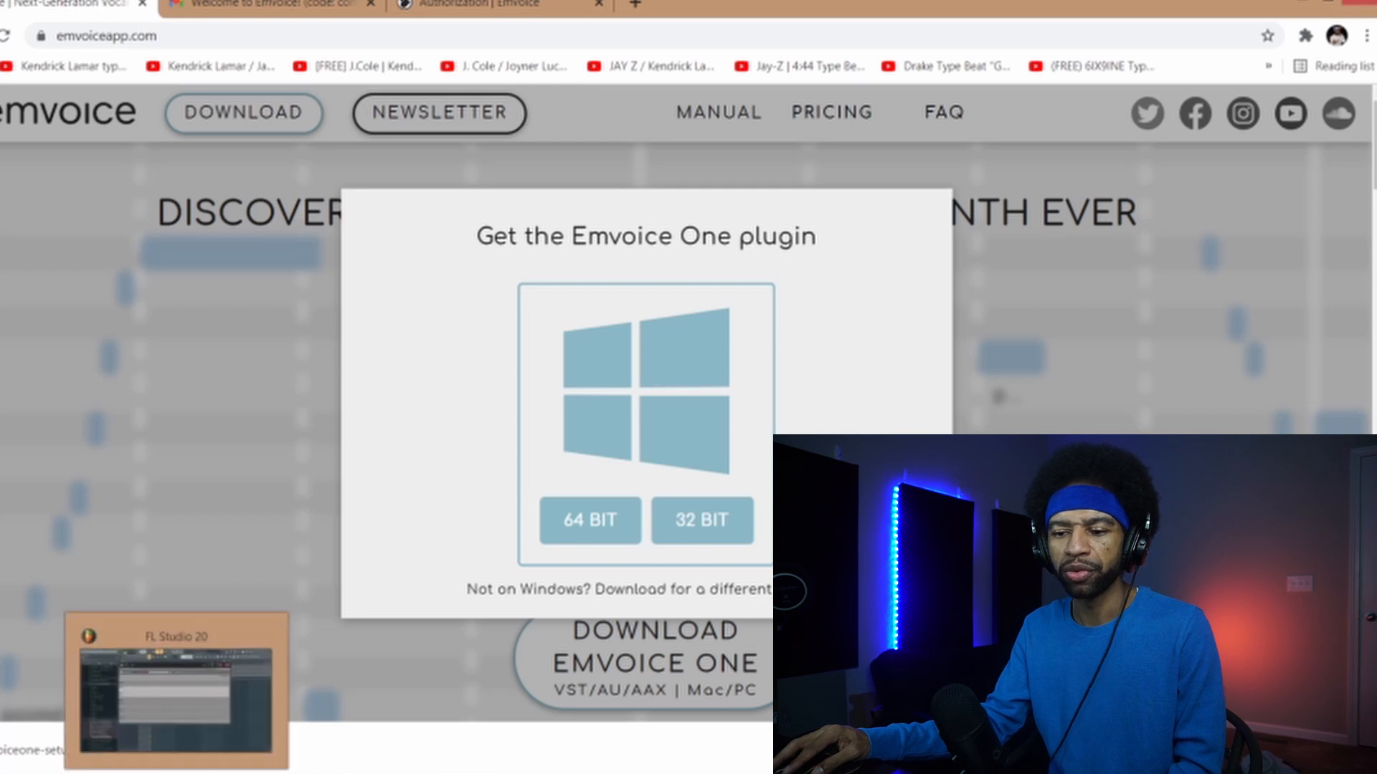
Review the Emvoice download page, registration email and authorization page in the browser, and switch back to FL Studio.
left_click(176, 692)
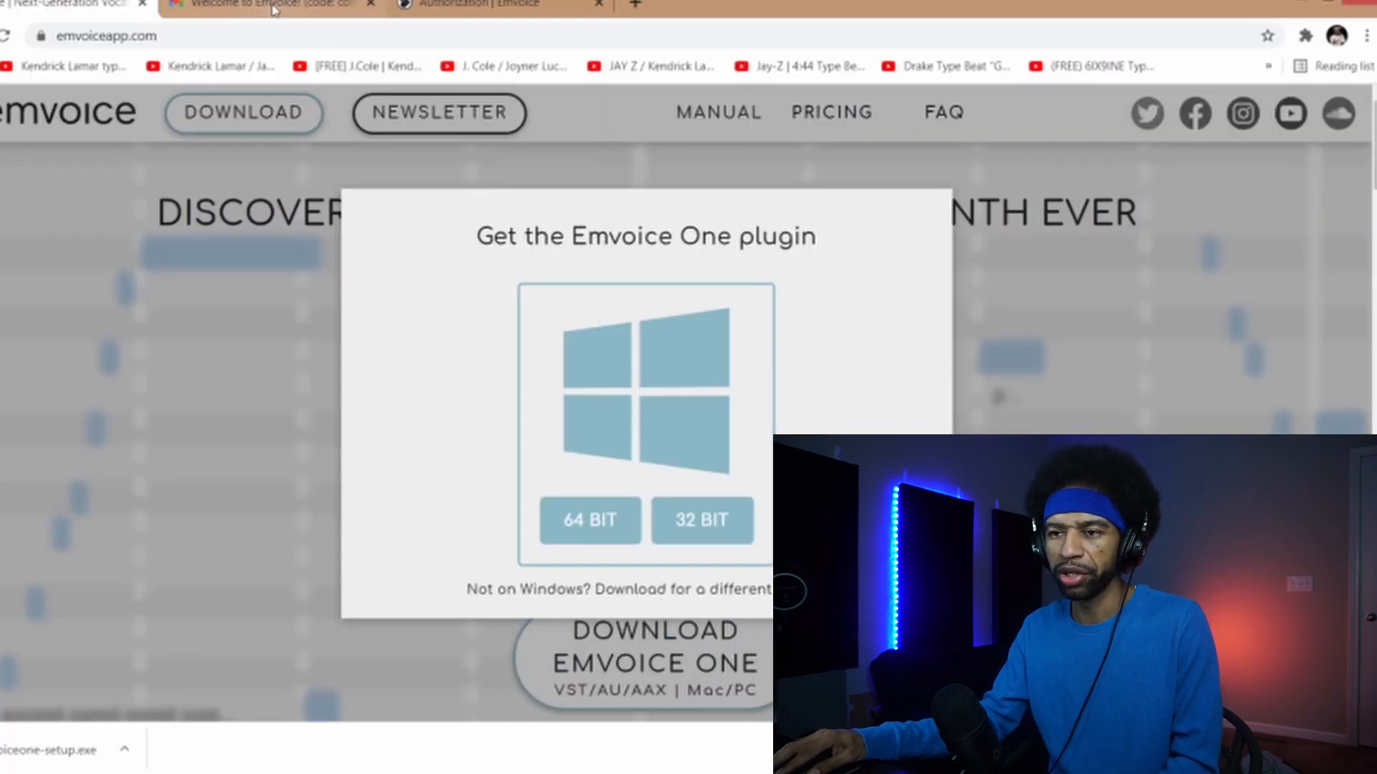
left_click(278, 7)
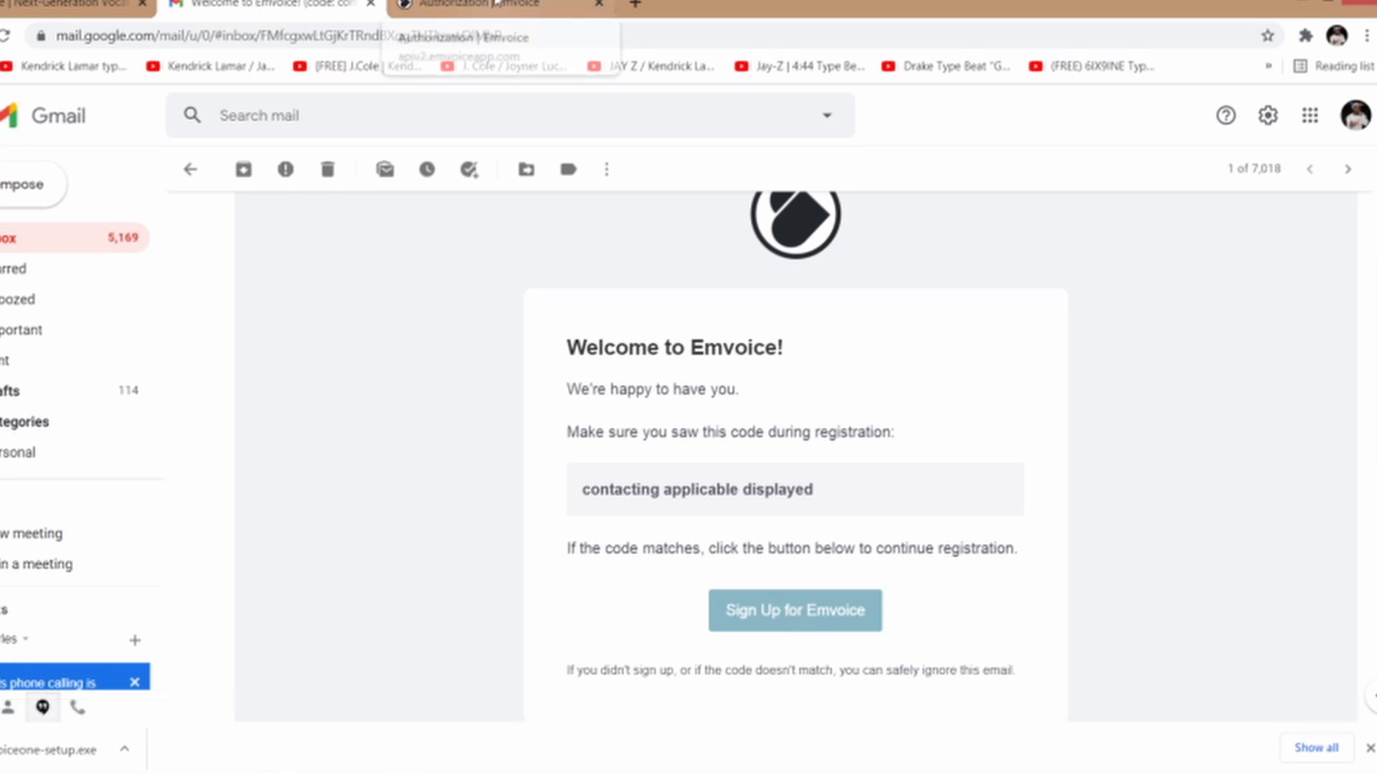
left_click(495, 5)
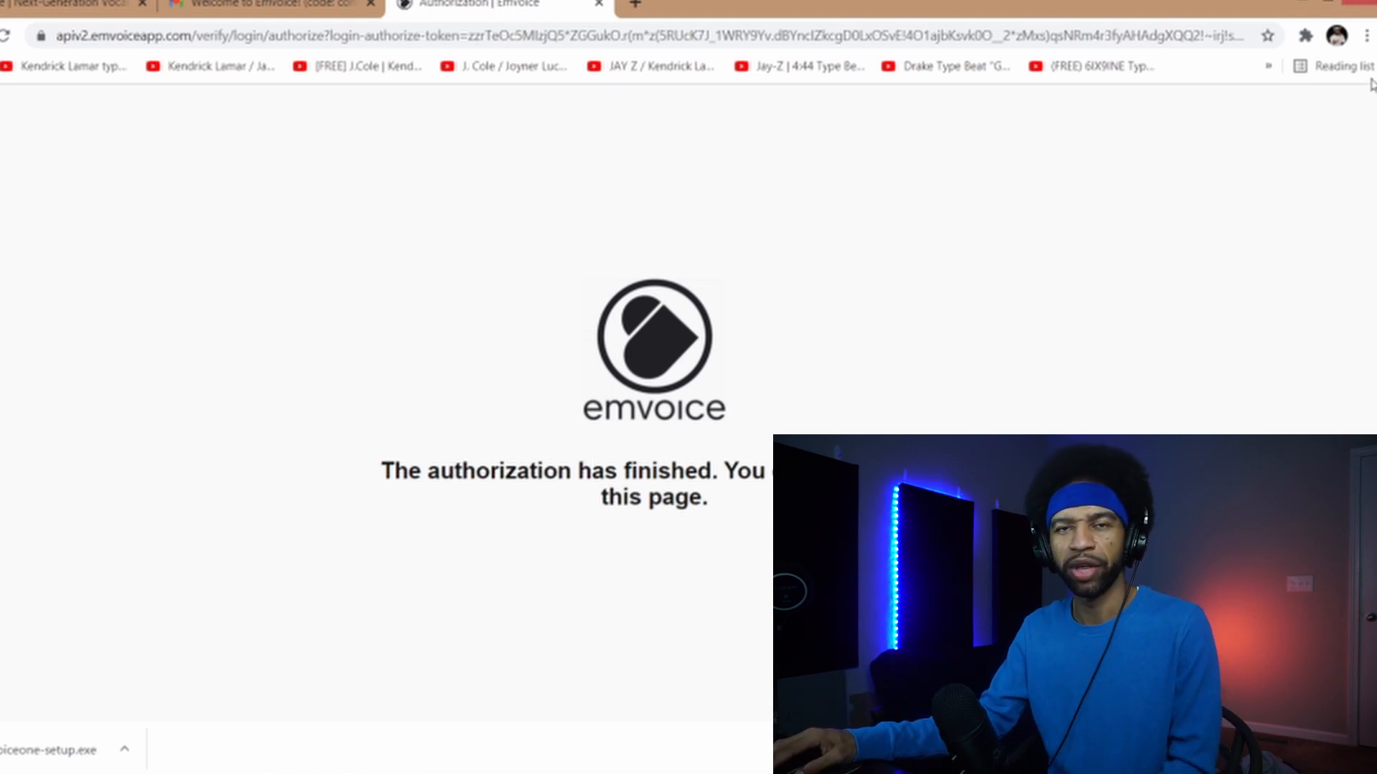
left_click(1366, 3)
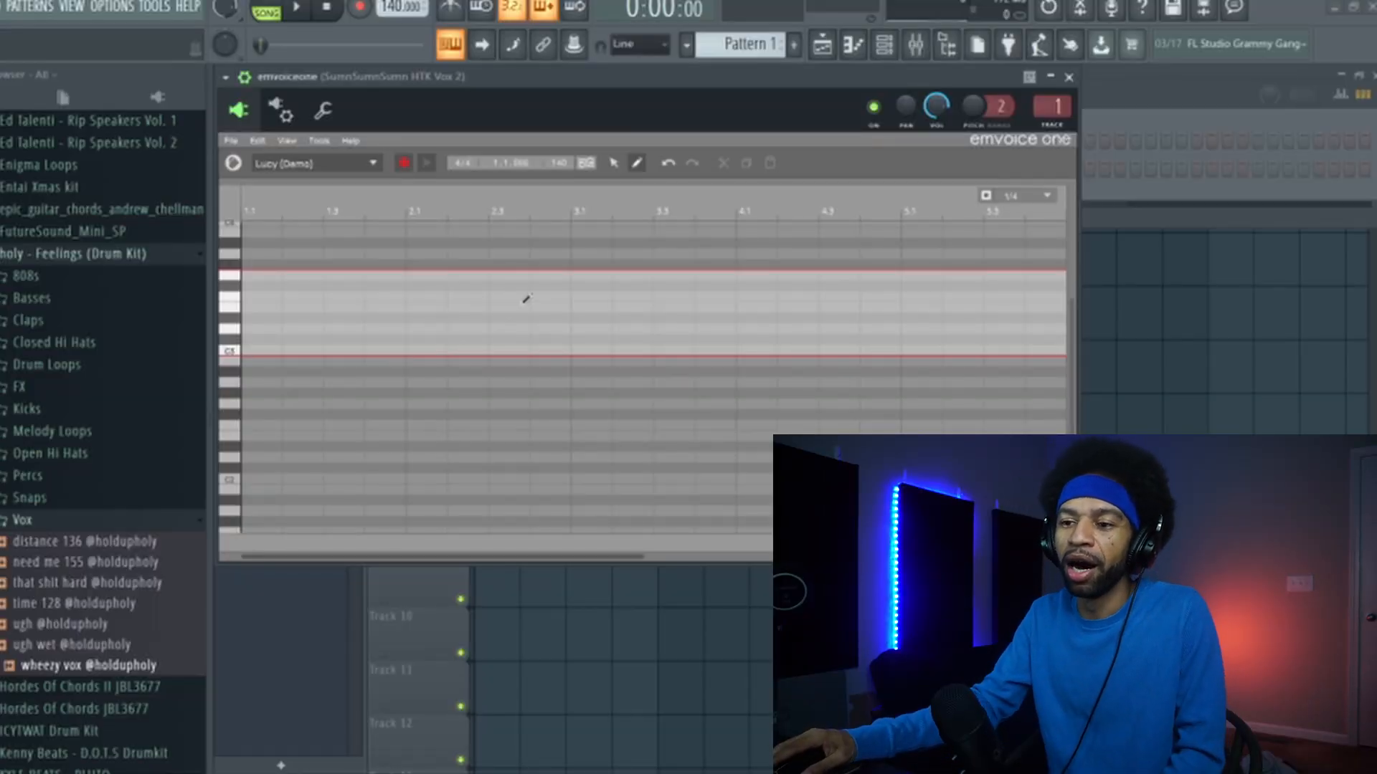
Draw a one-beat note at the start of the Emvoice One grid with the Lucy (Demo) voice and play it back.
left_click(373, 164)
left_click(373, 164)
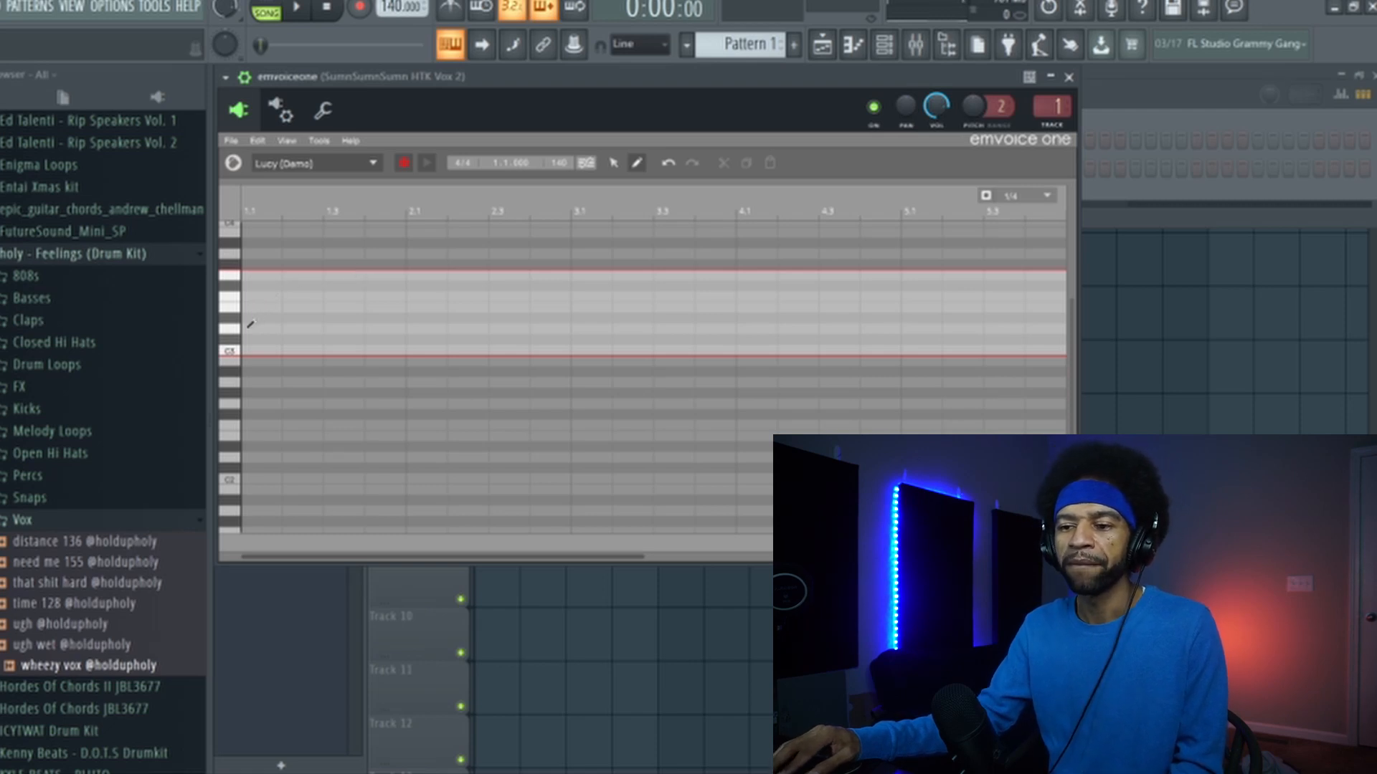
left_click_drag(290, 329, 291, 329)
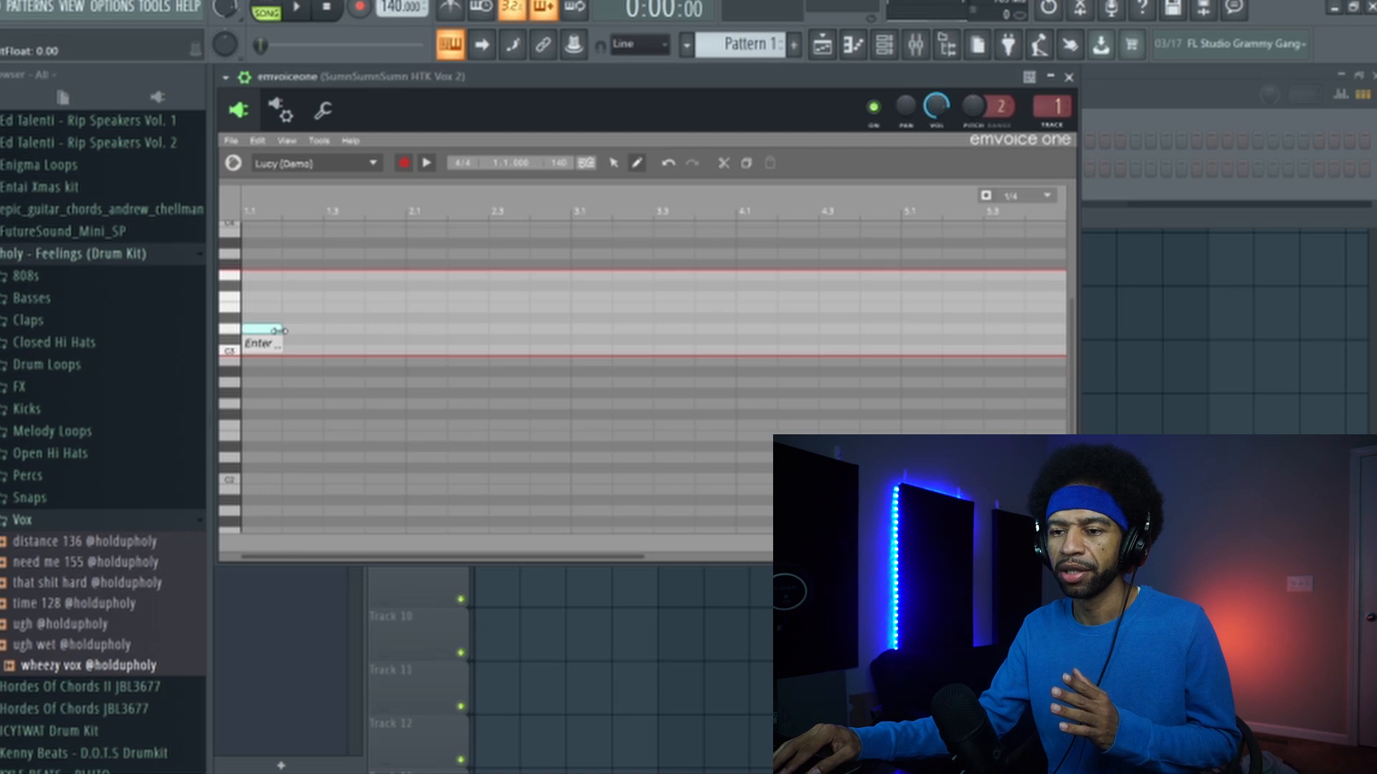
left_click(613, 163)
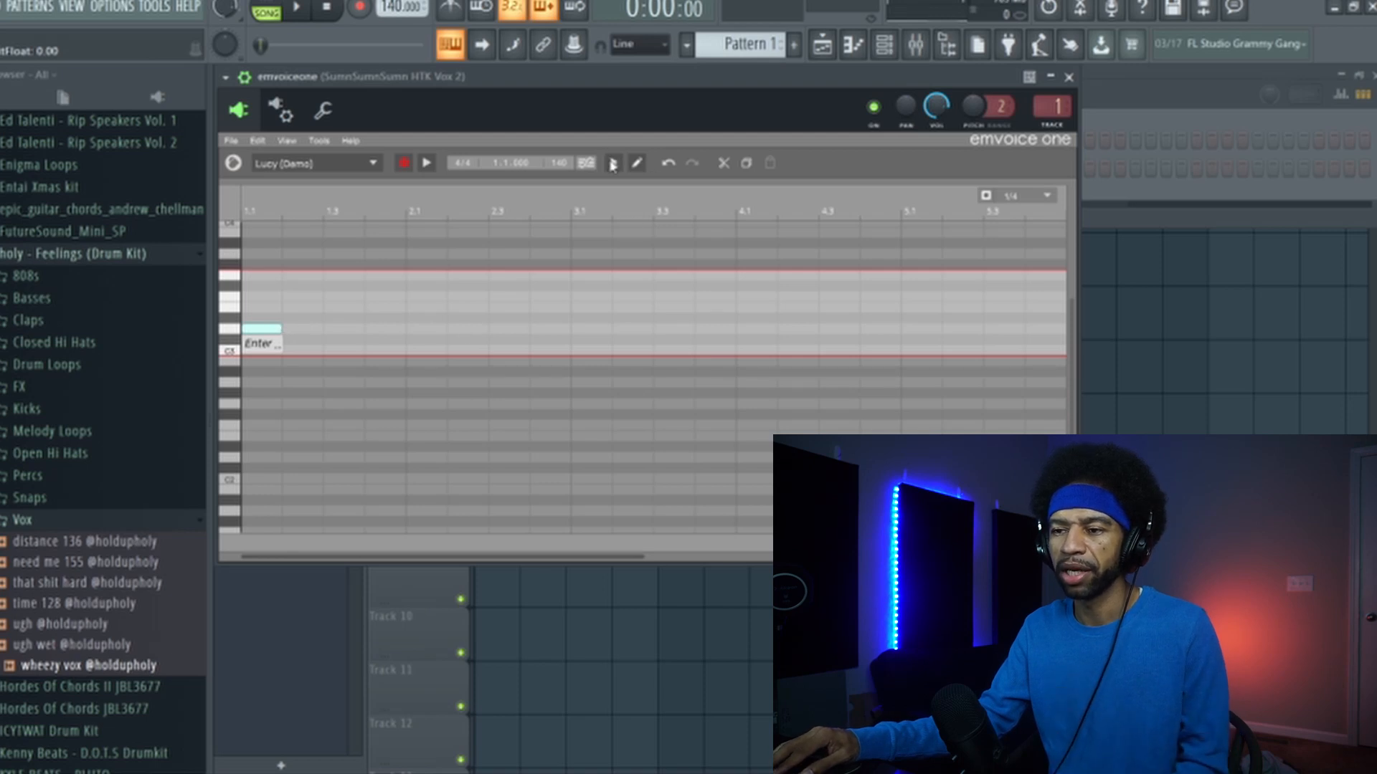
mouse_move(281, 344)
left_mouse_down()
mouse_move(392, 344)
mouse_move(282, 344)
left_mouse_up()
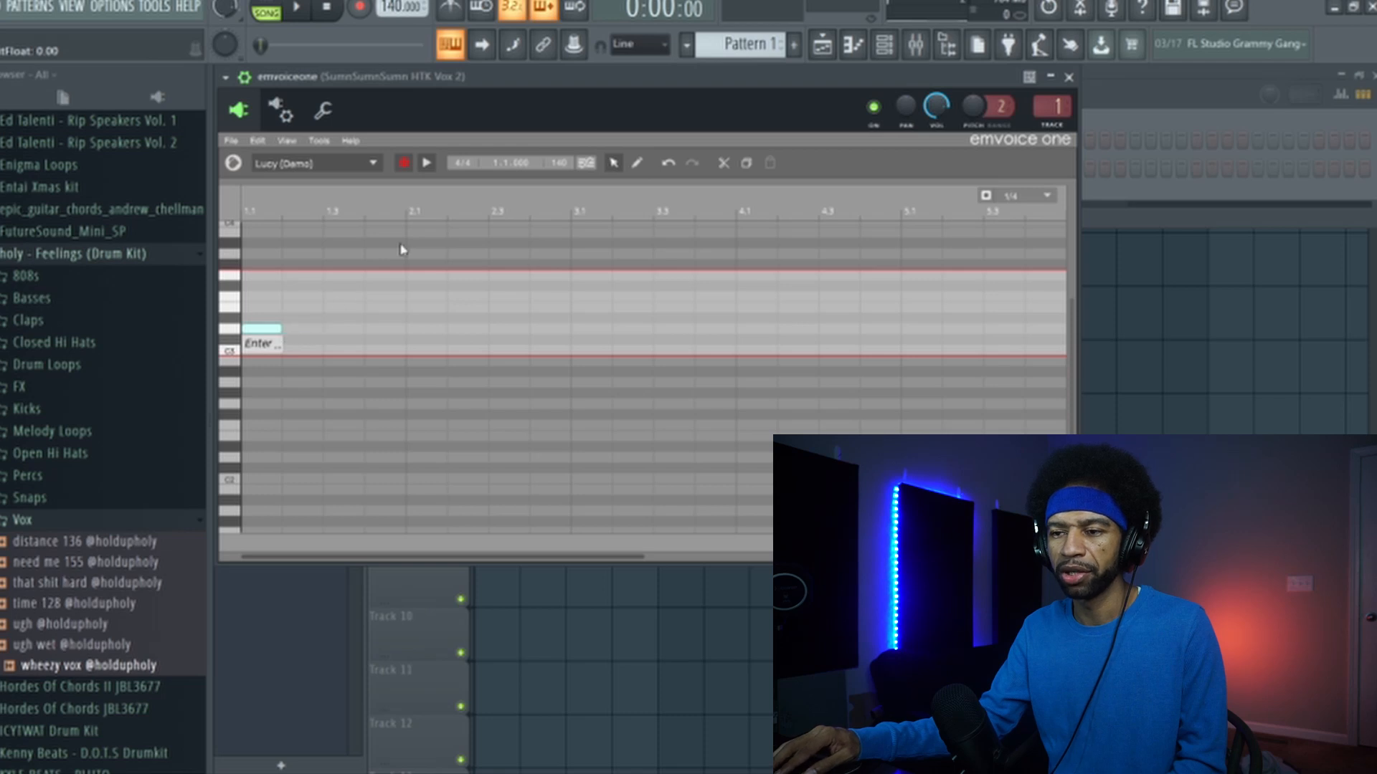
left_click(299, 9)
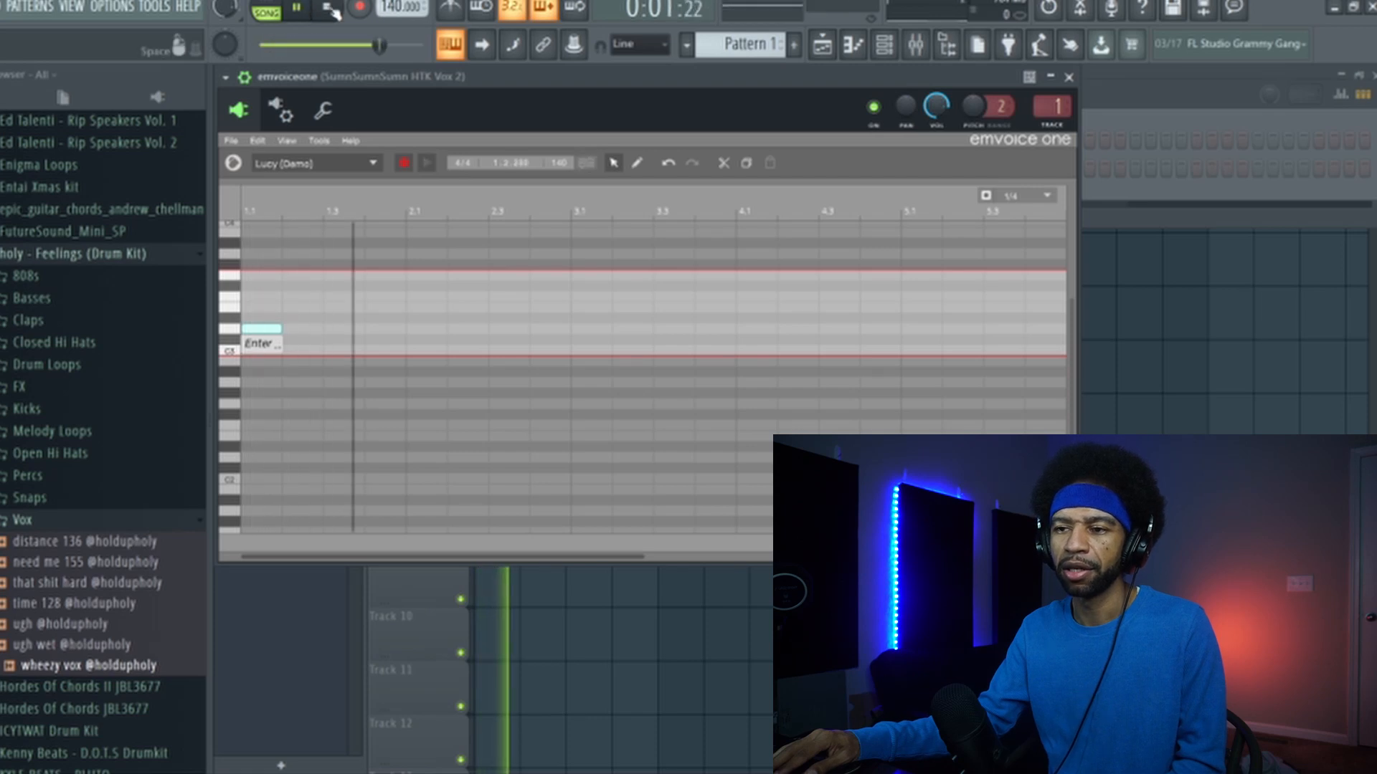
left_click(325, 9)
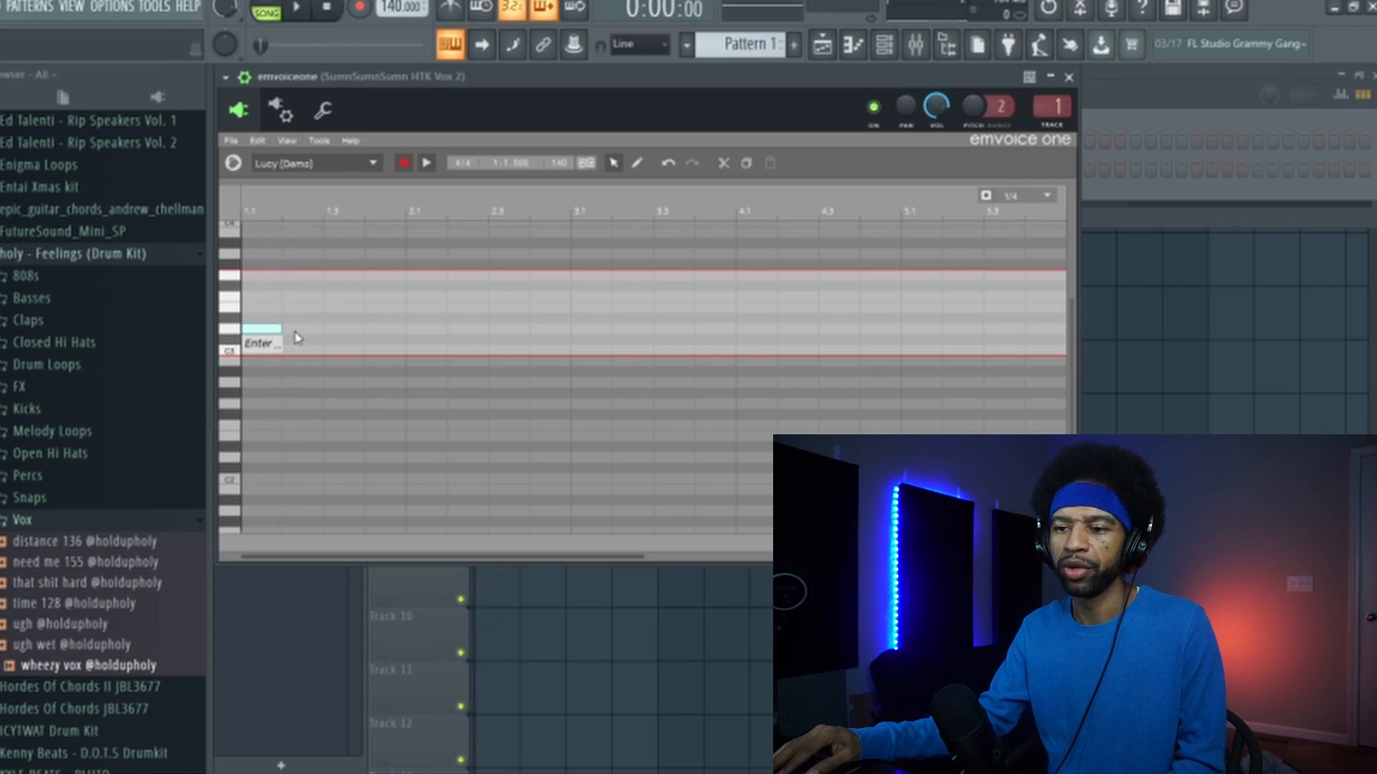
Lengthen the note at the start of the grid to two beats and play it back.
left_click_drag(282, 331, 322, 331)
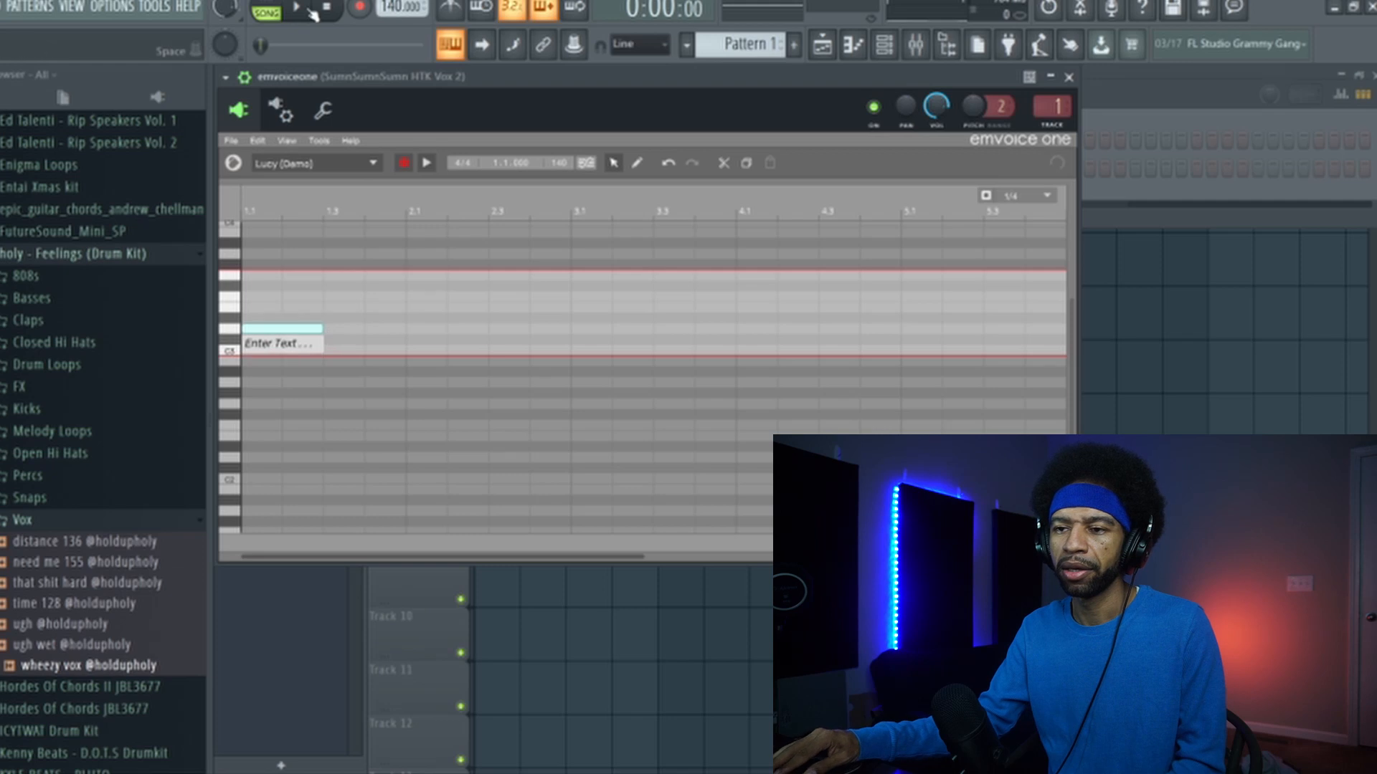
left_click(298, 9)
left_click(326, 9)
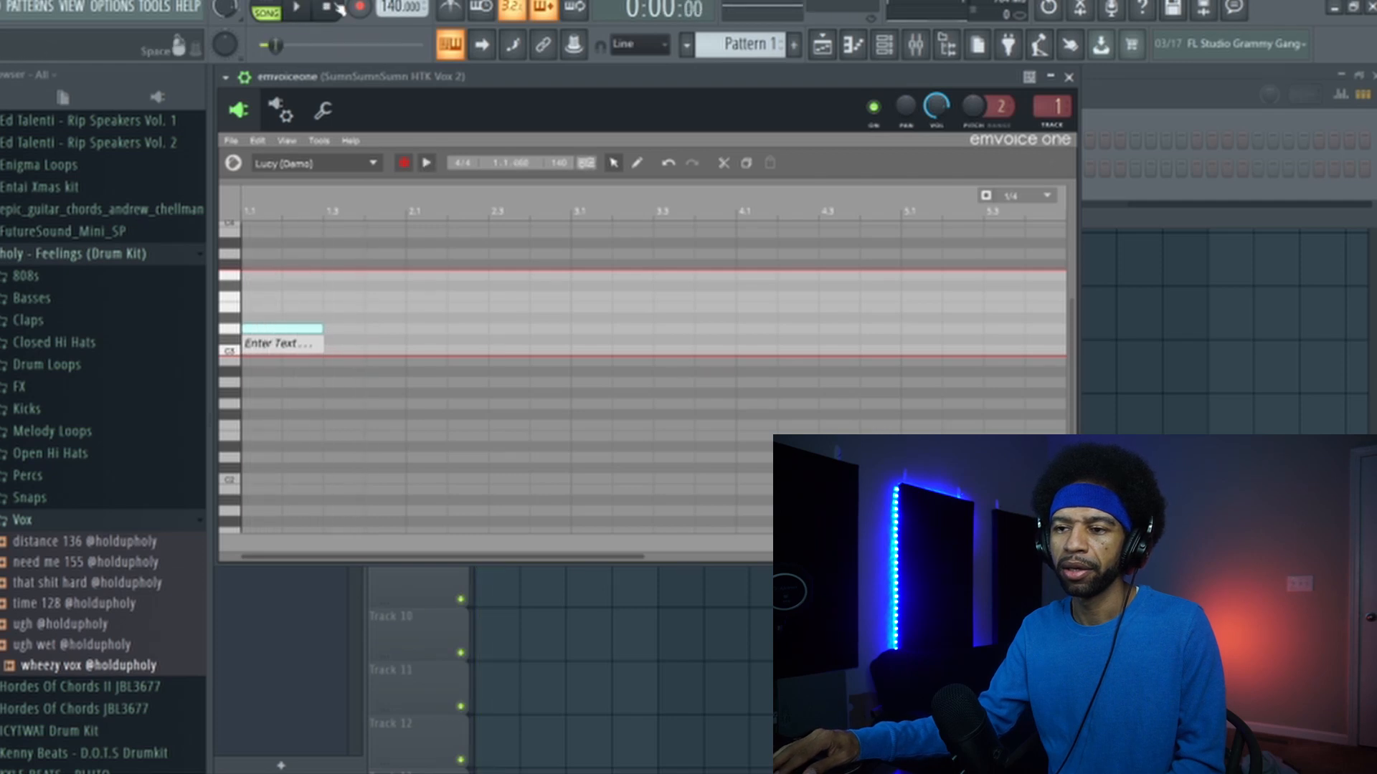
Switch the voice to Jay (Demo), lowering the note into that voice's range, and play it back.
left_click(373, 163)
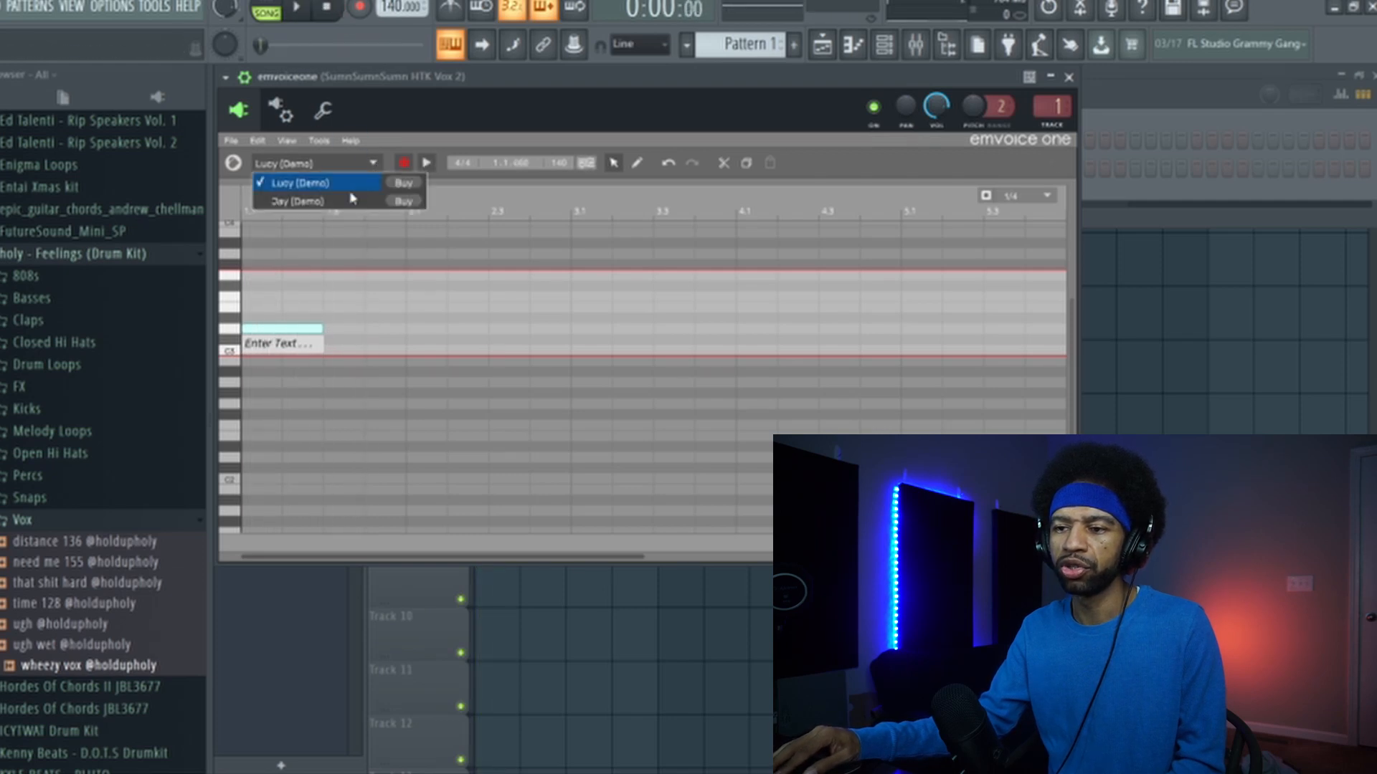
left_click(350, 195)
left_click_drag(301, 337, 301, 393)
left_click(300, 10)
left_click(327, 9)
left_click_drag(322, 400, 317, 377)
left_click(301, 8)
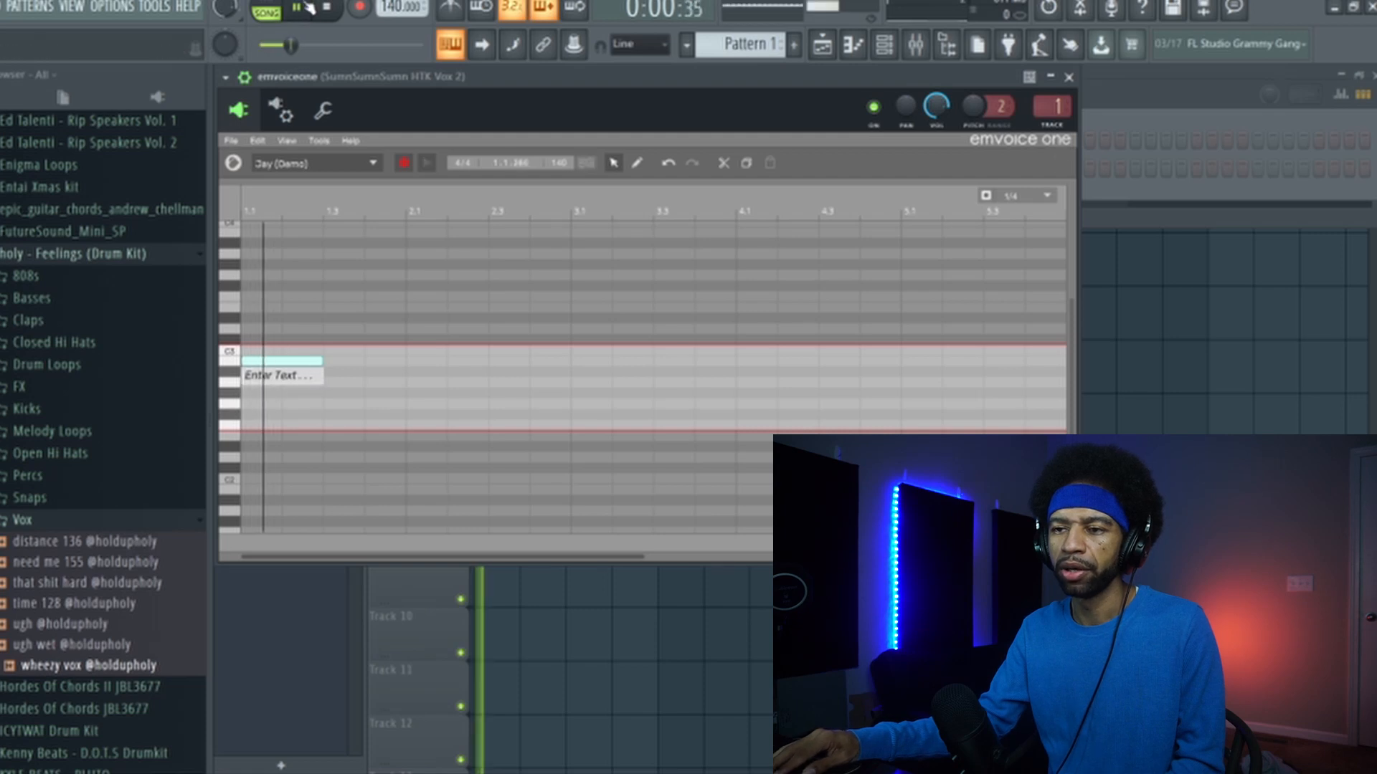
left_click(327, 8)
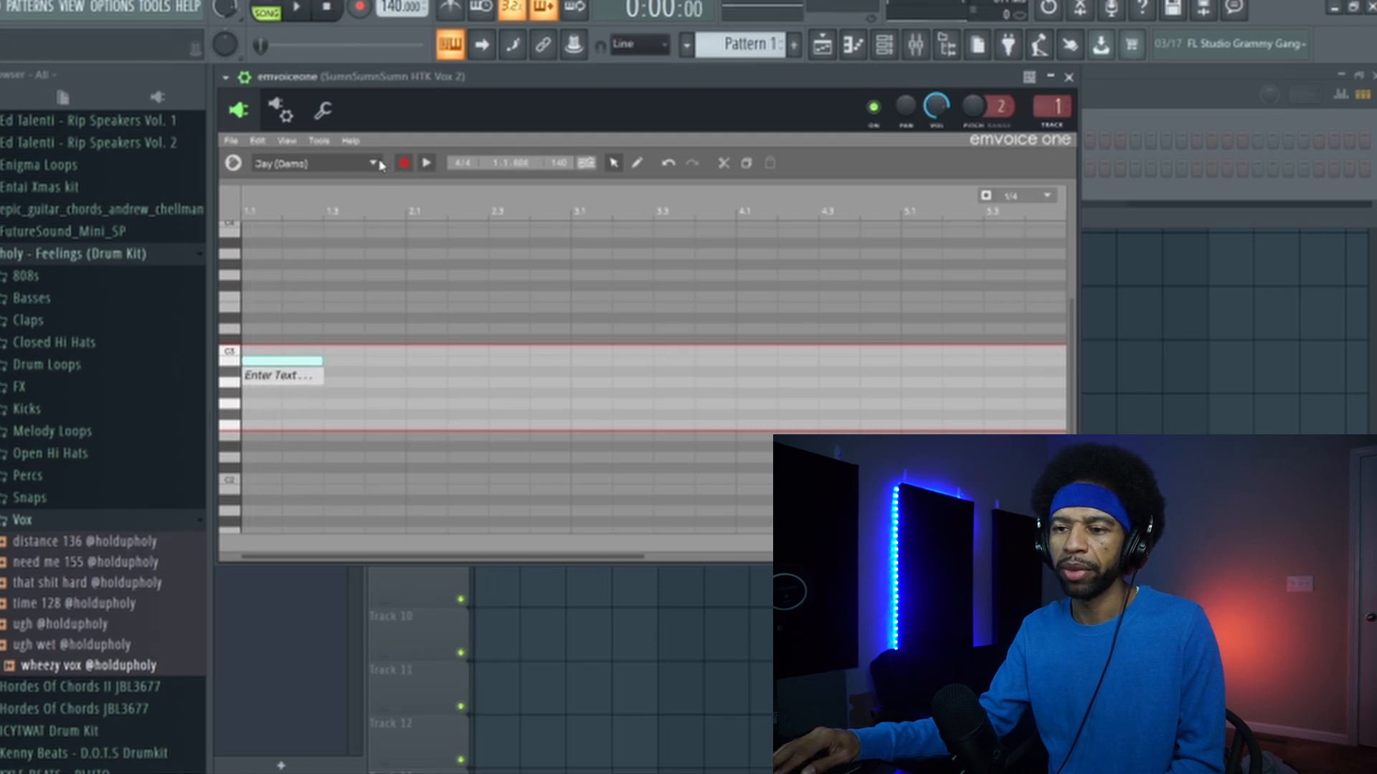
Switch the voice back to Lucy (Demo) and raise the note into that voice's range.
left_click(374, 164)
left_click(352, 185)
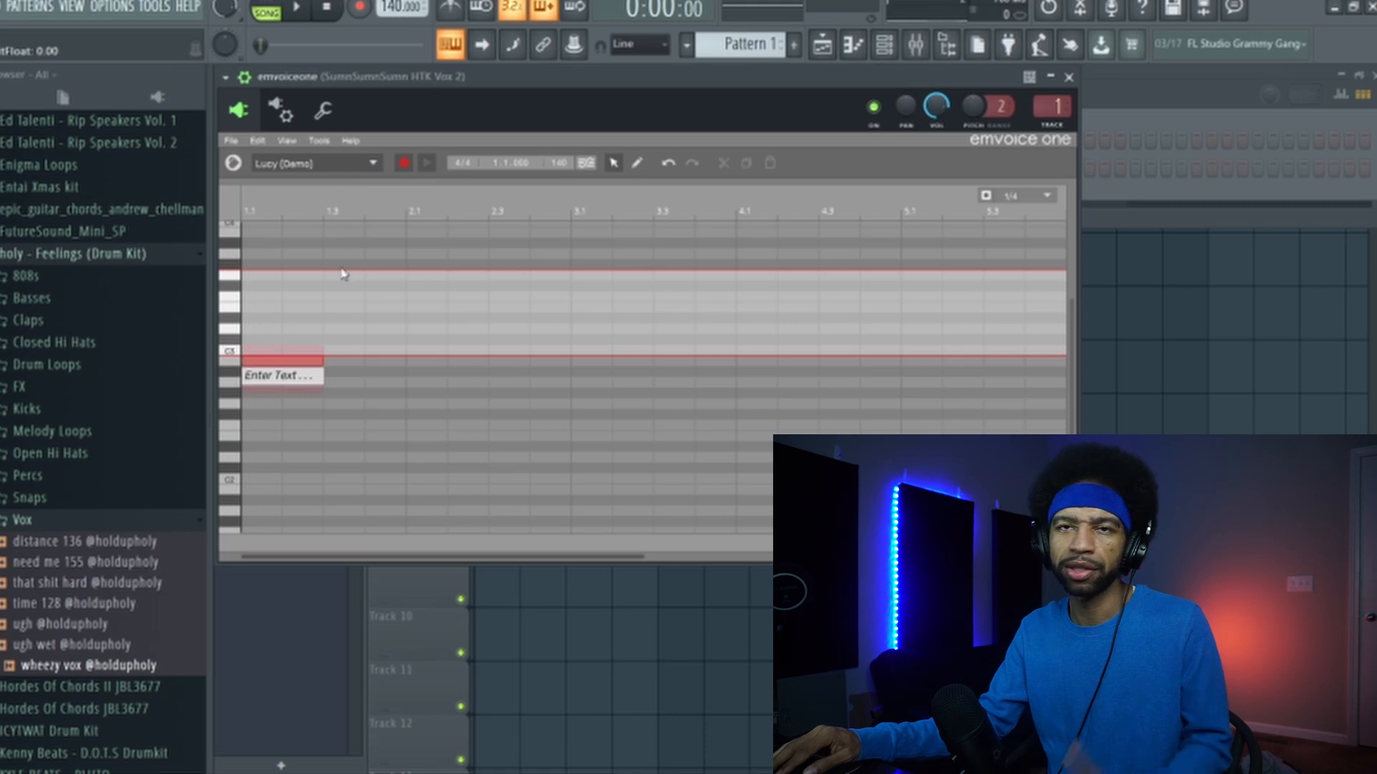
left_click_drag(307, 361, 306, 319)
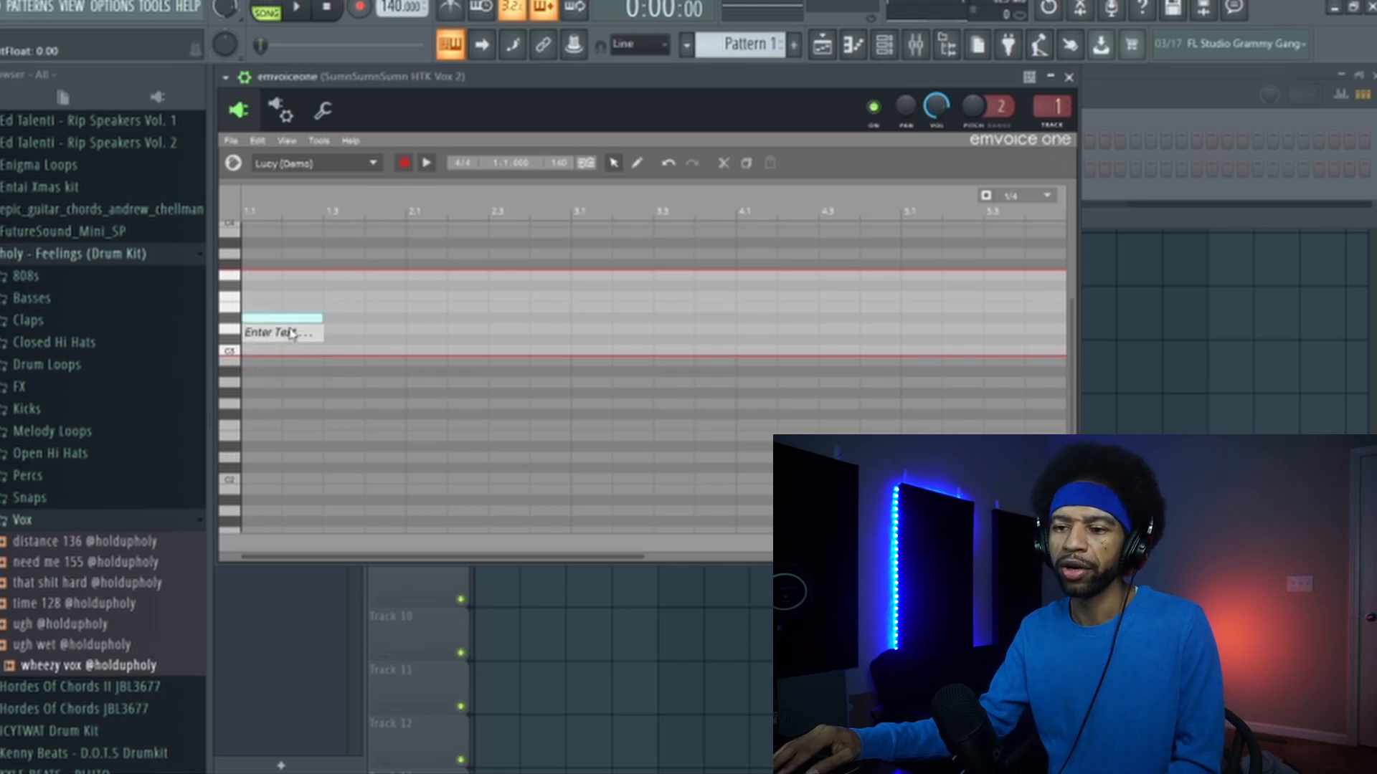
Enter "who yeah" as the note's lyric and play it back.
left_click(290, 333)
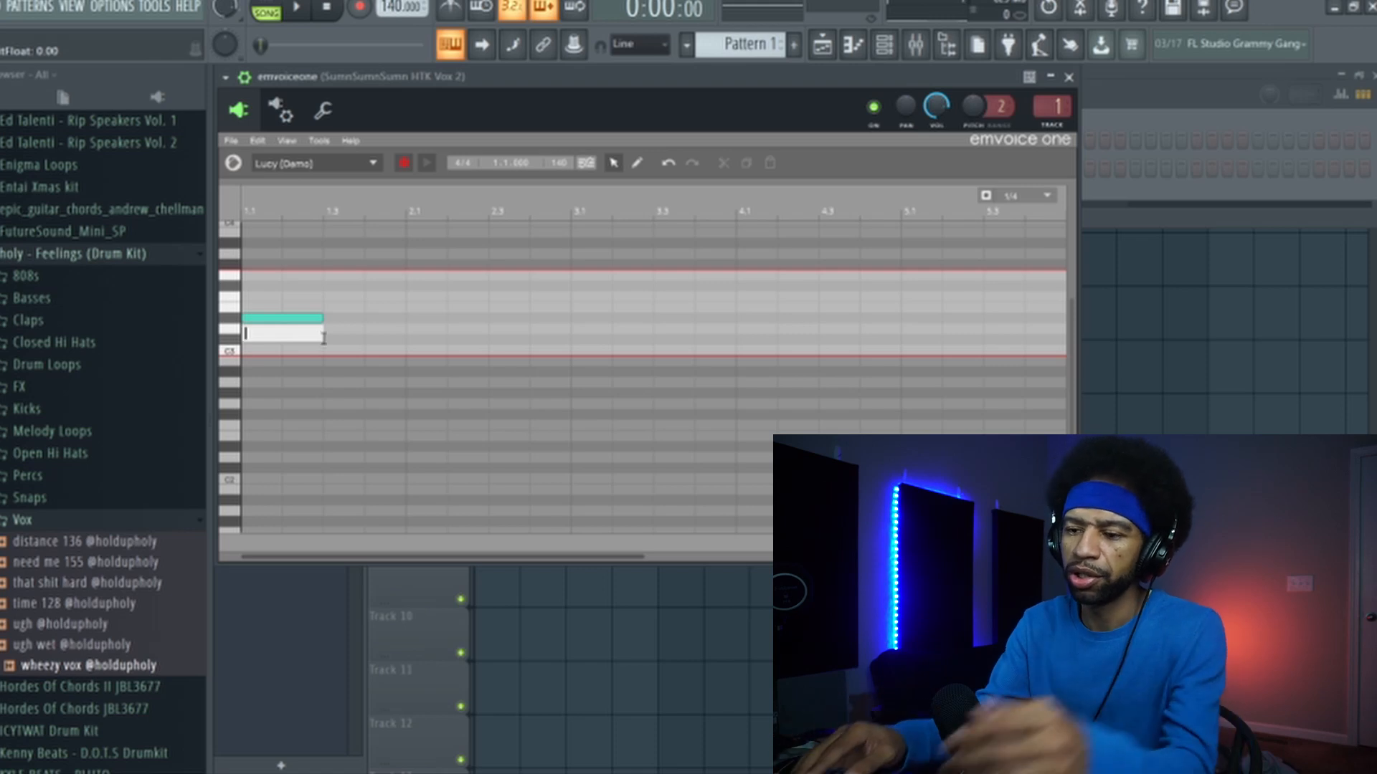
type("who")
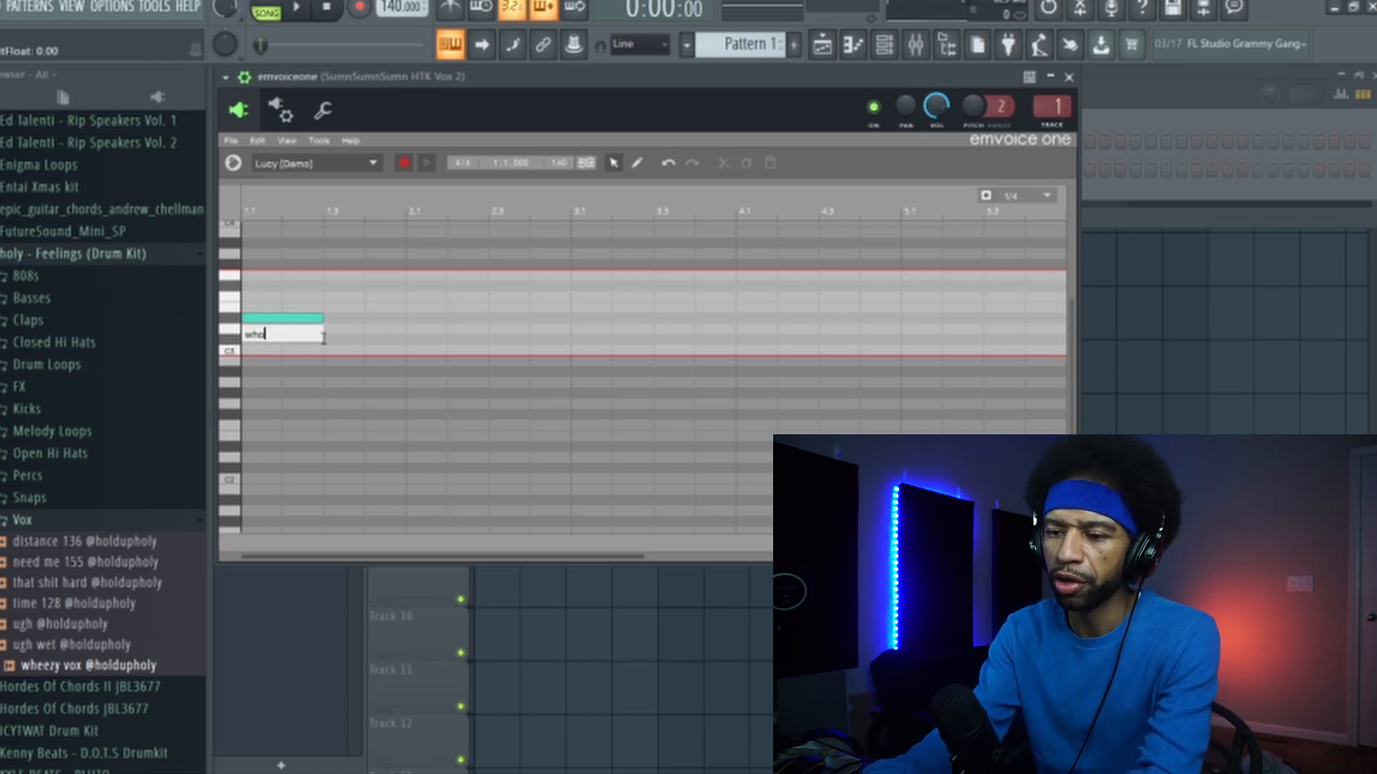
type(" yeah")
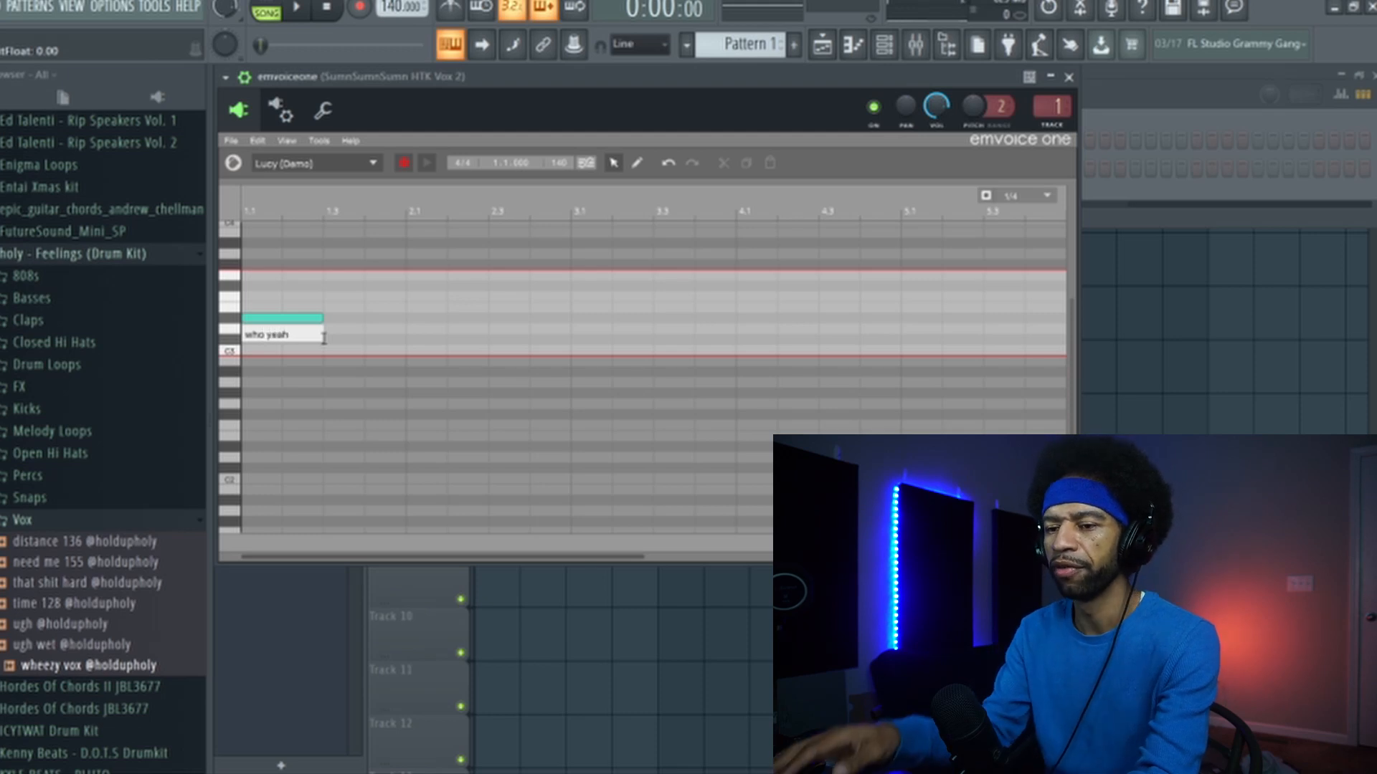
key("Return")
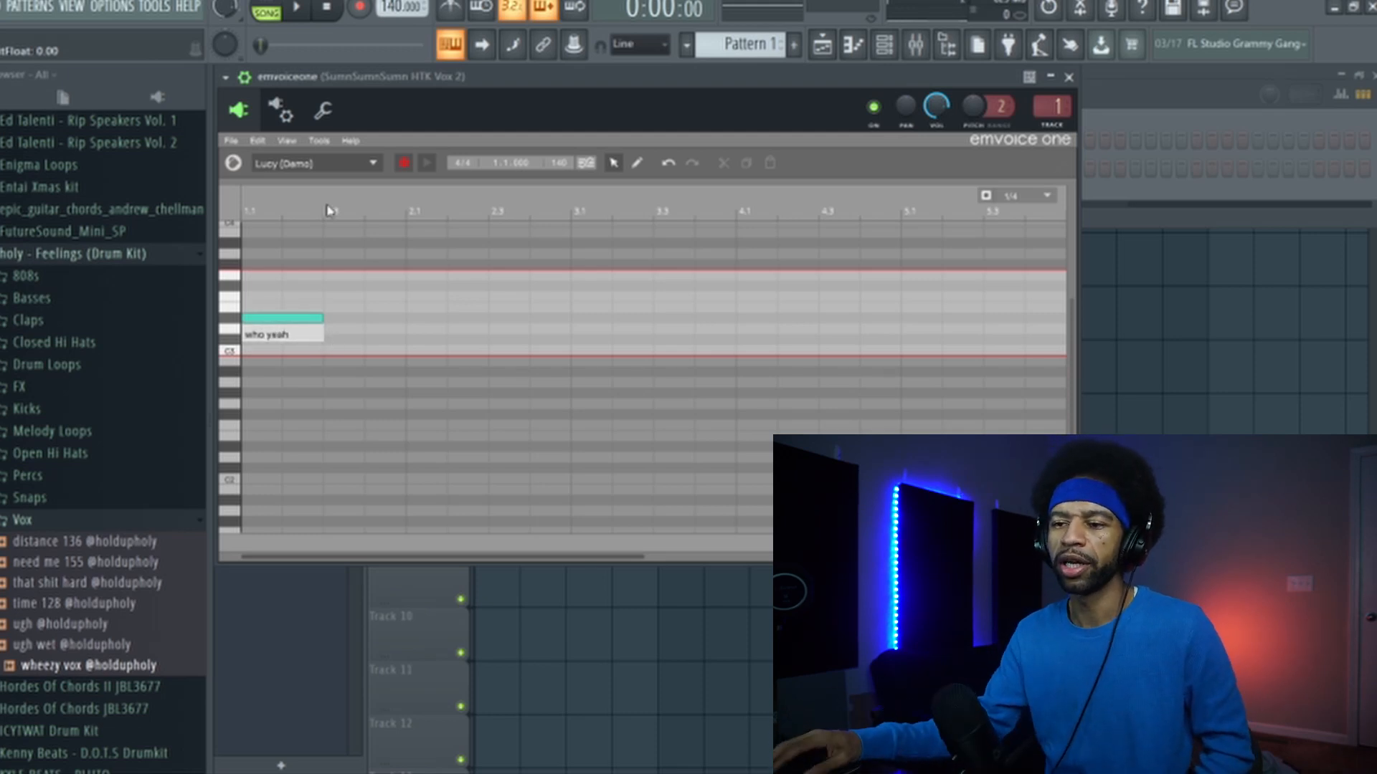
left_click(296, 9)
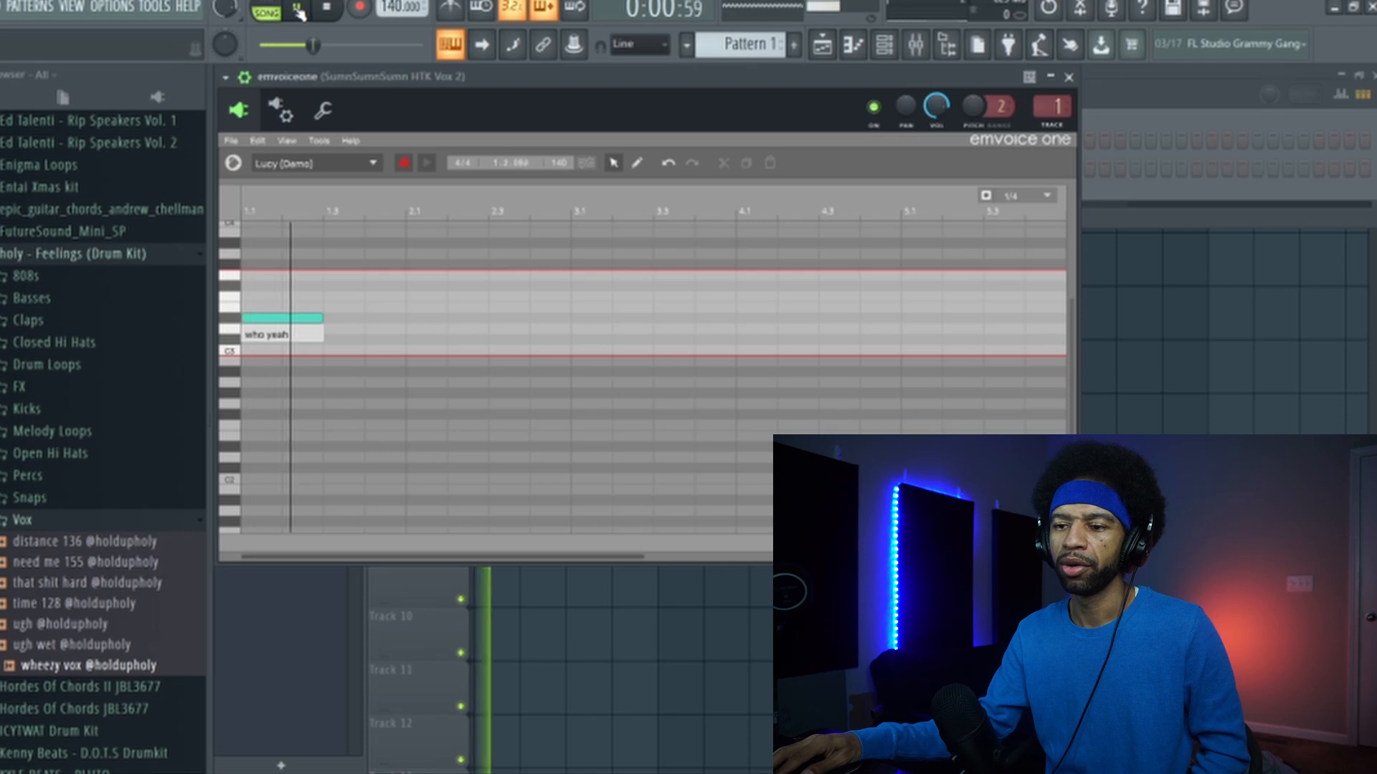
key("space")
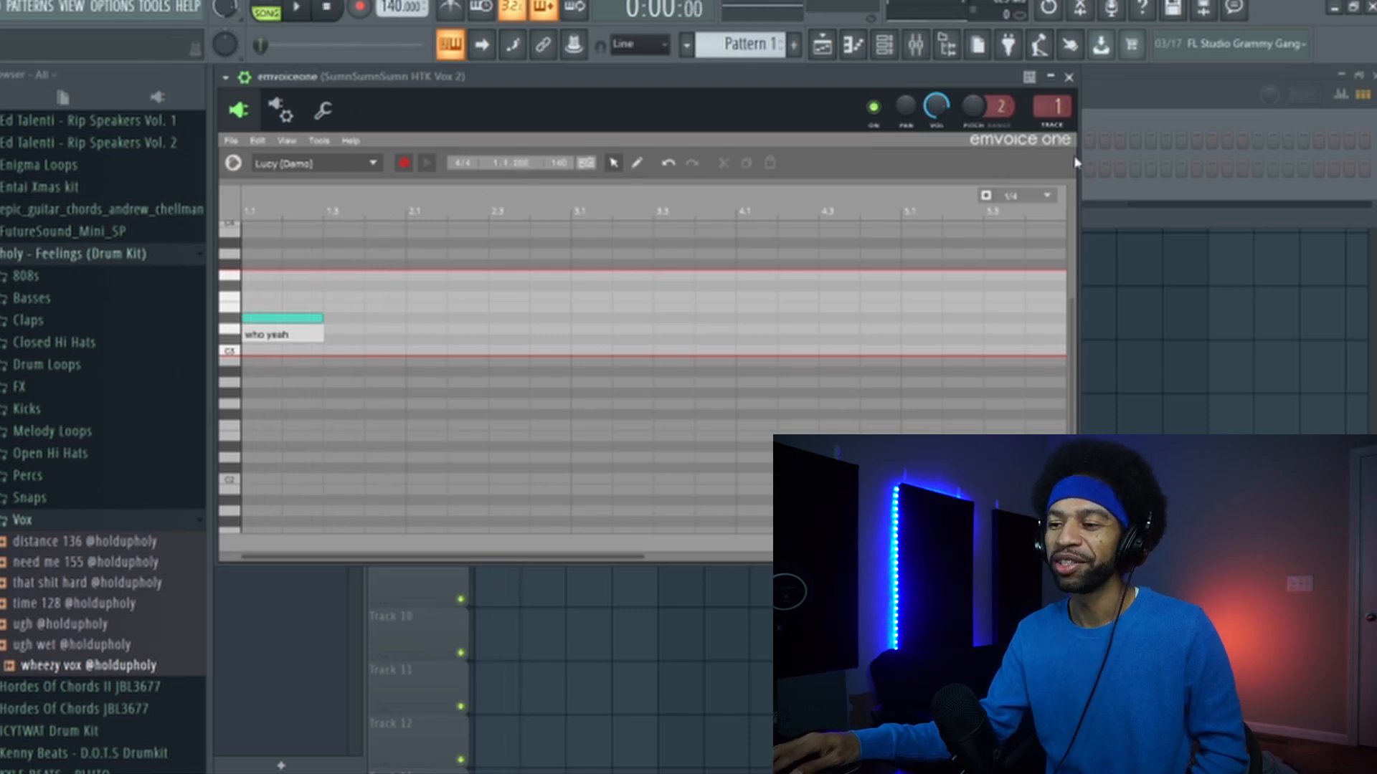
left_click_drag(734, 86, 726, 250)
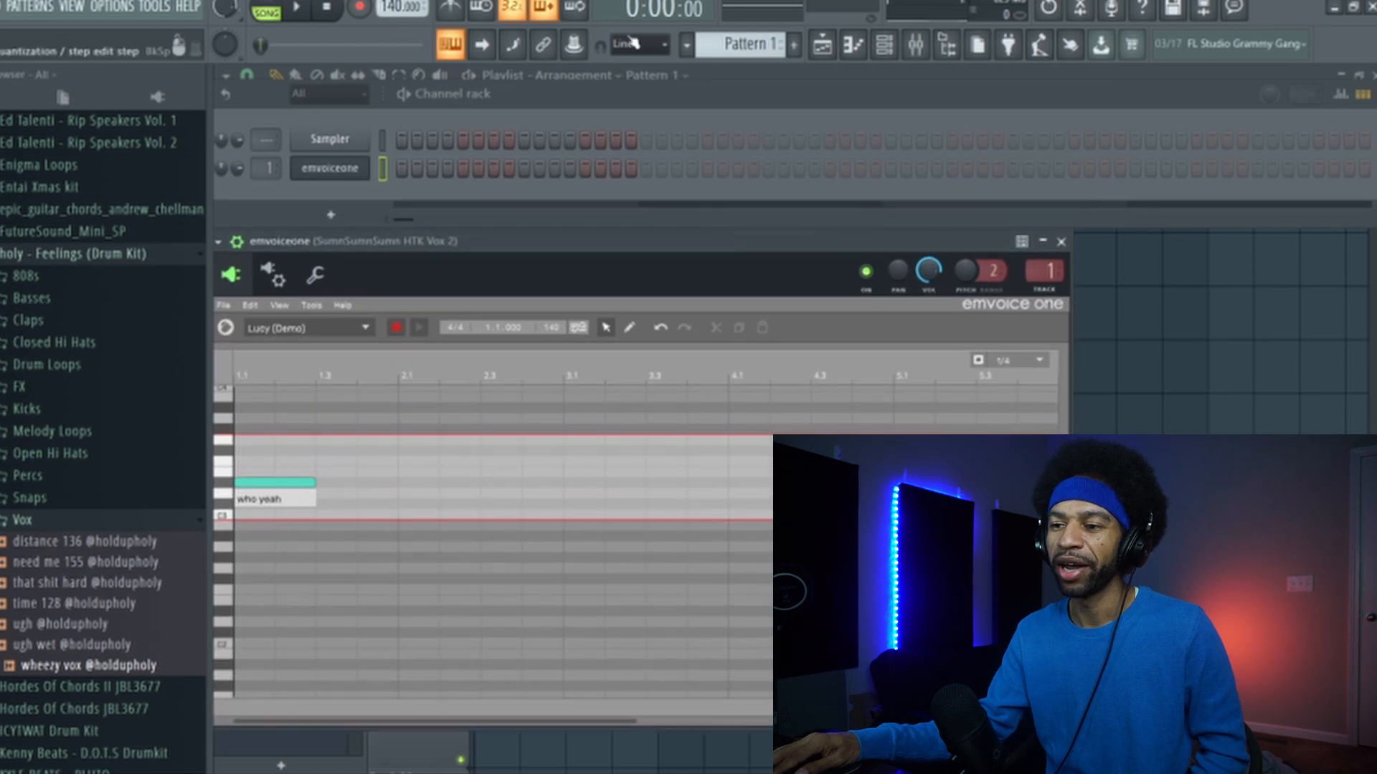
left_click(817, 45)
left_click(817, 45)
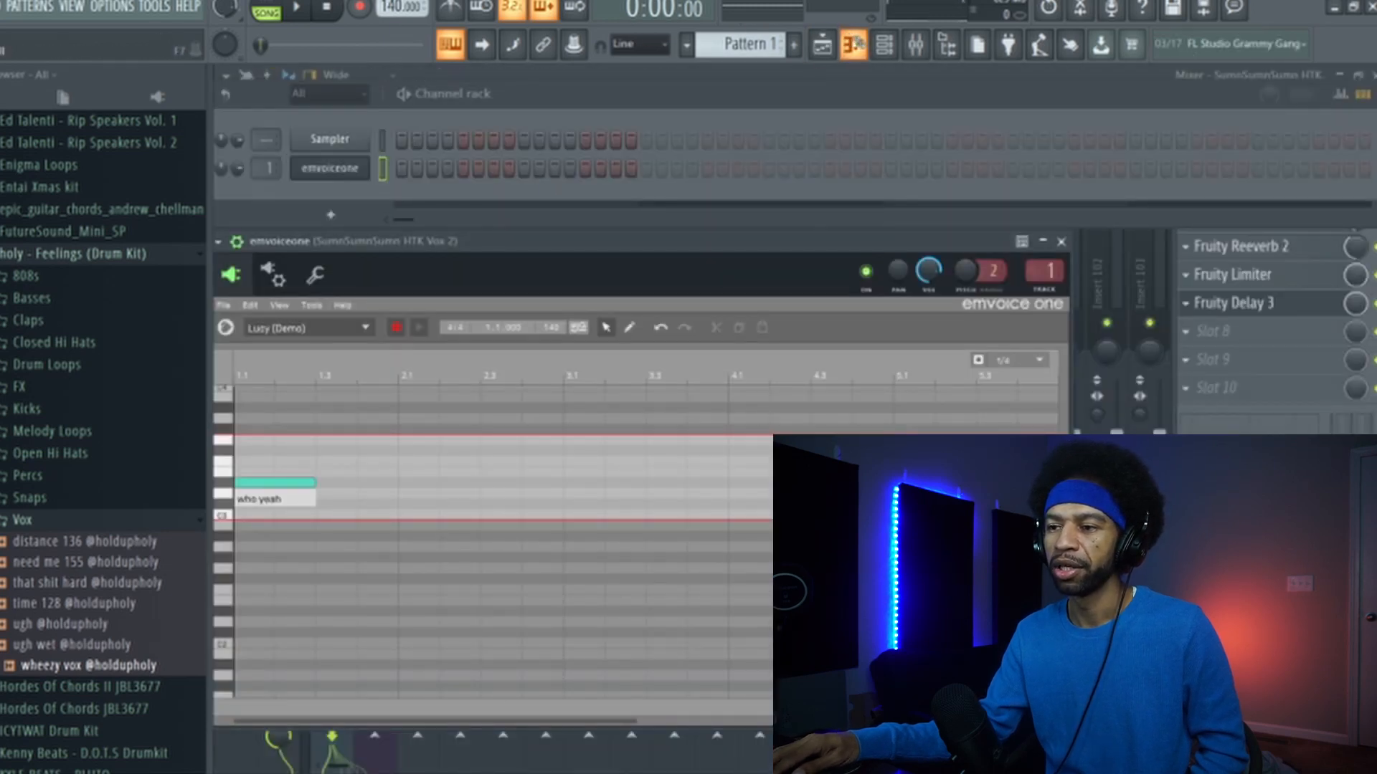
left_click(855, 44)
left_click(459, 467)
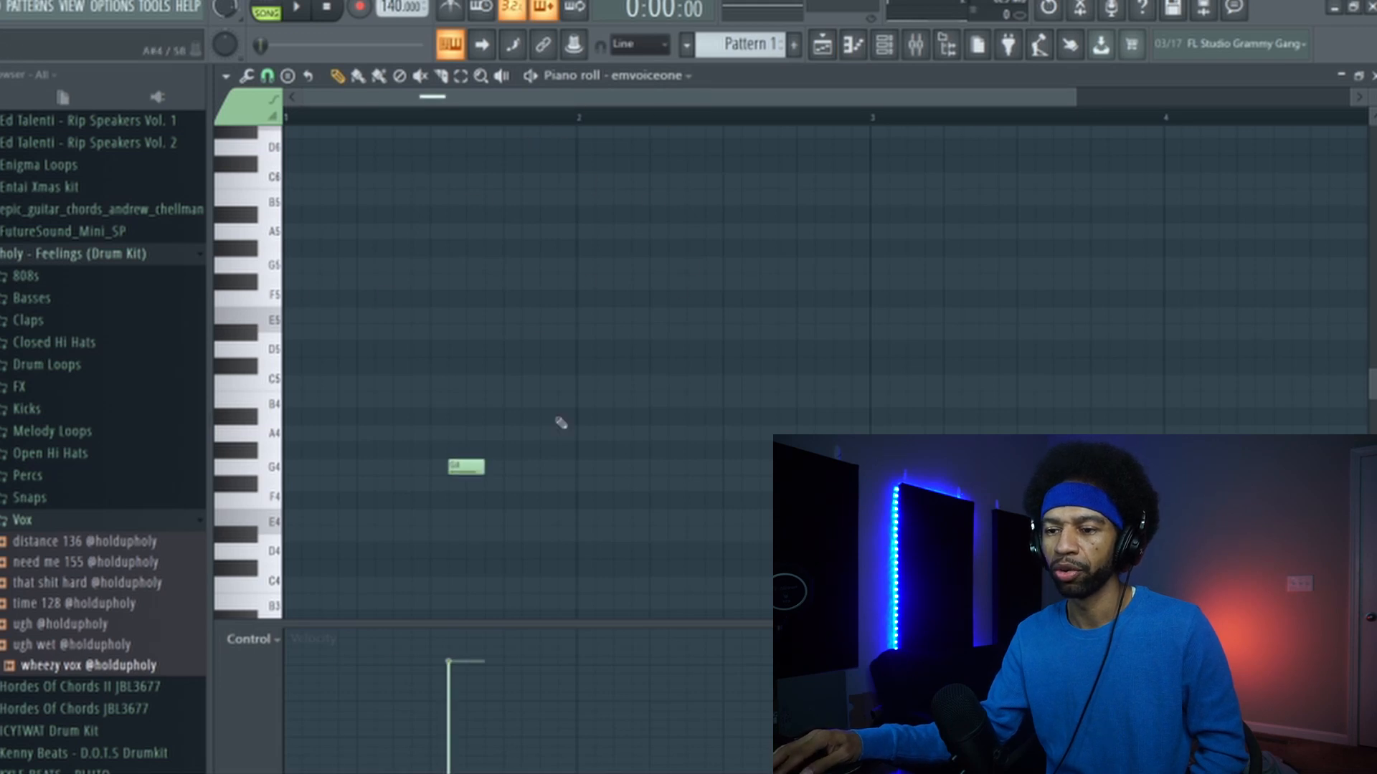
right_click(475, 462)
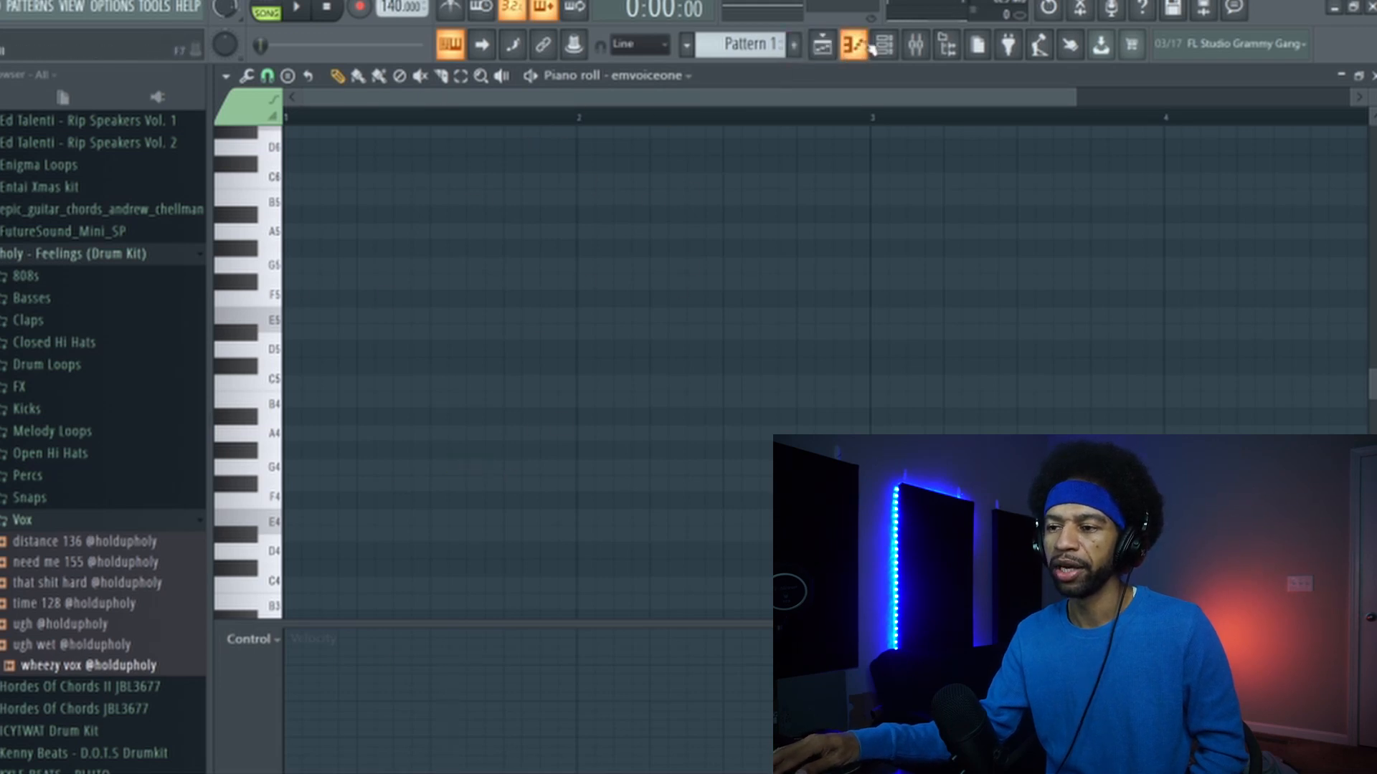
Return to the playlist, reopen the emvoiceone plugin from the channel rack and move its window over the rack.
left_click(823, 47)
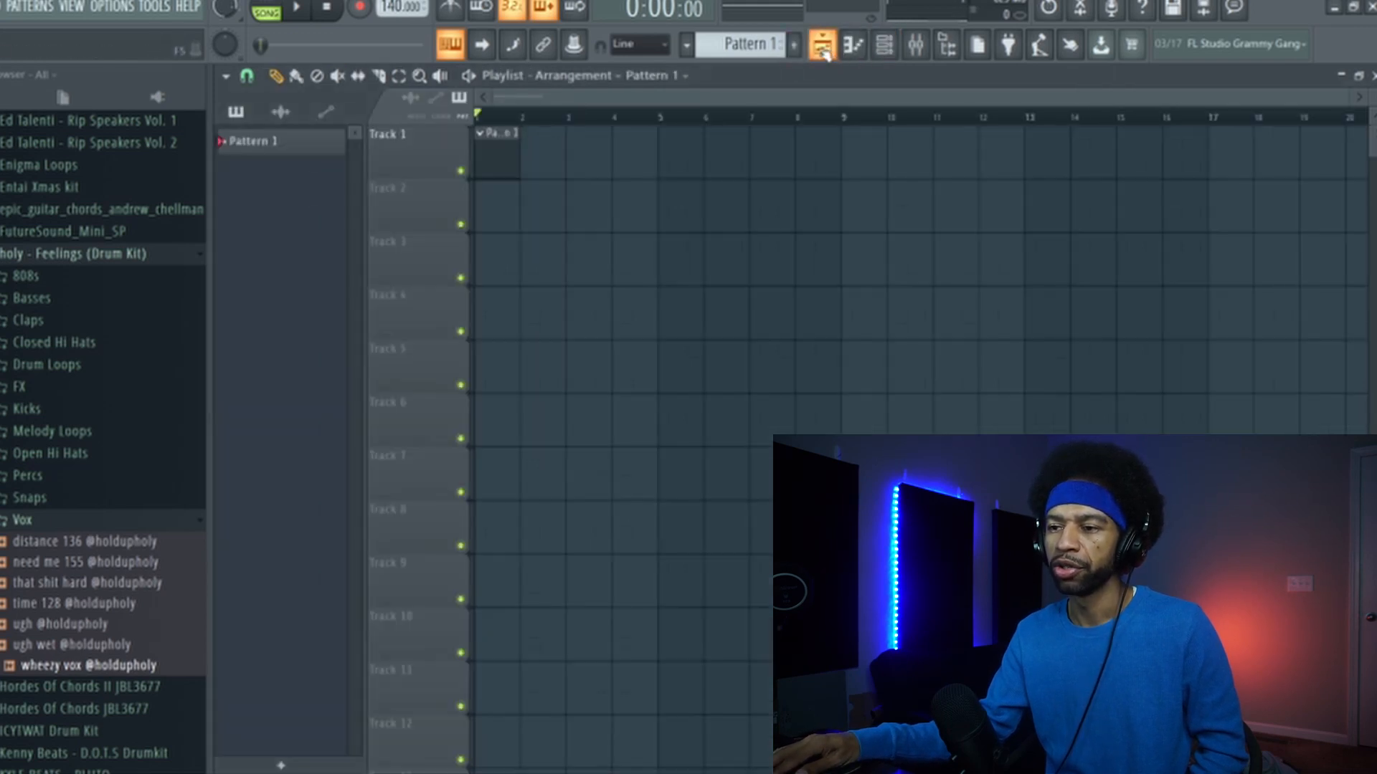
left_click(884, 45)
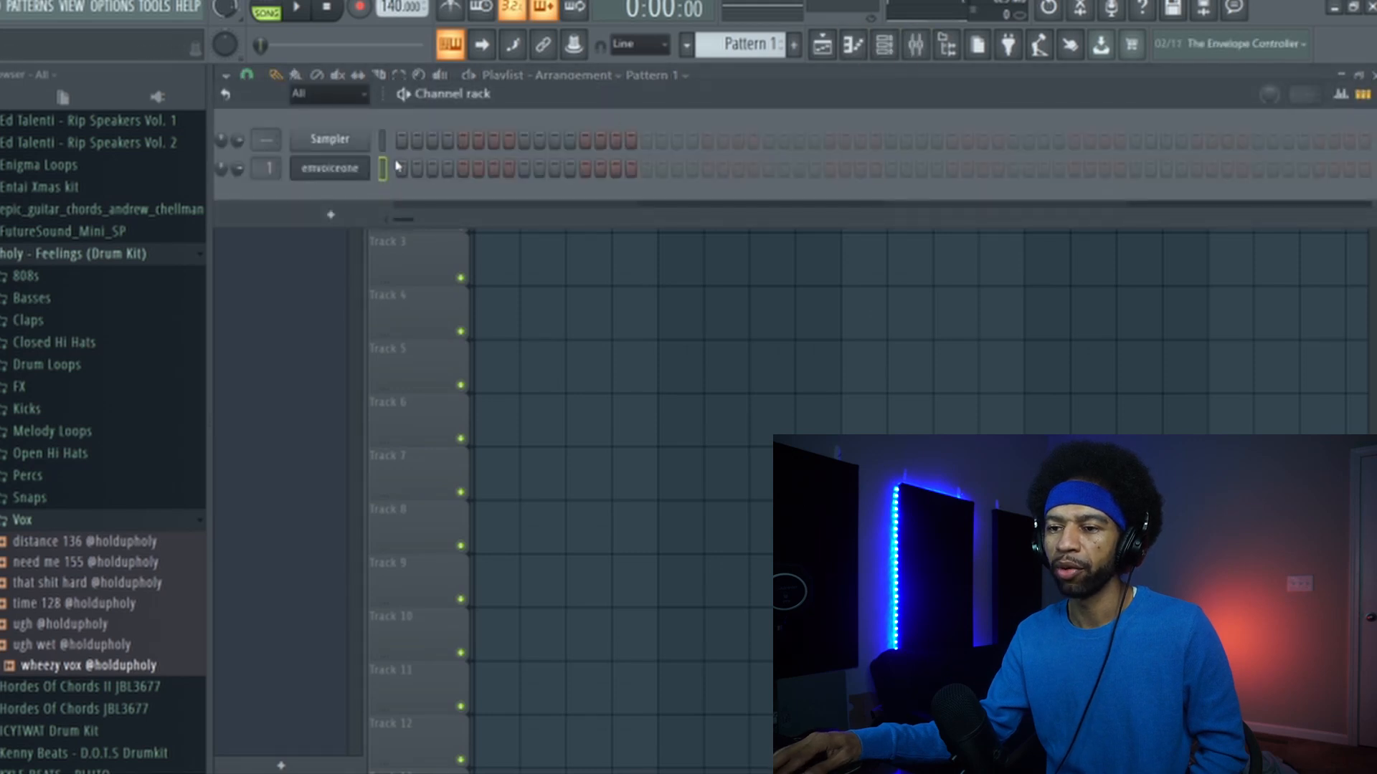
left_click(330, 167)
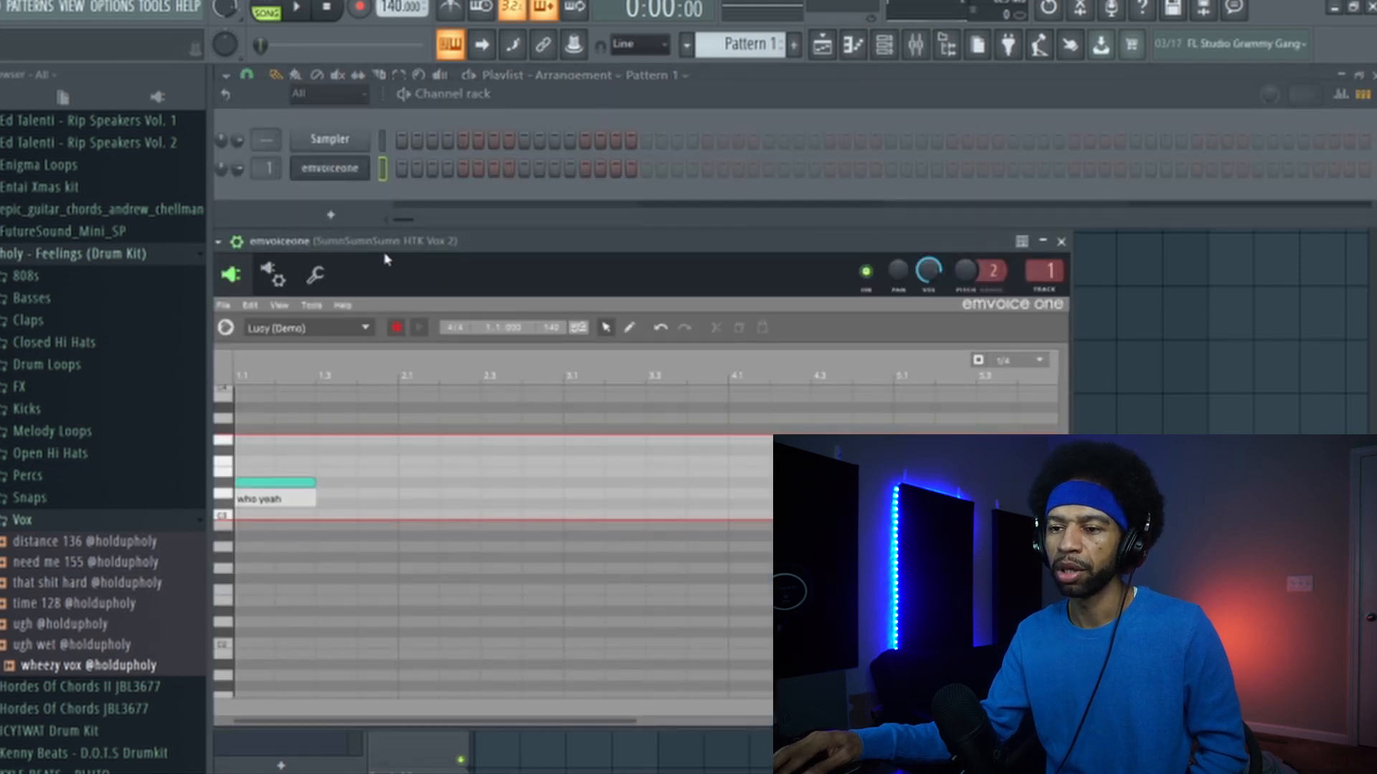
left_click_drag(405, 240, 404, 79)
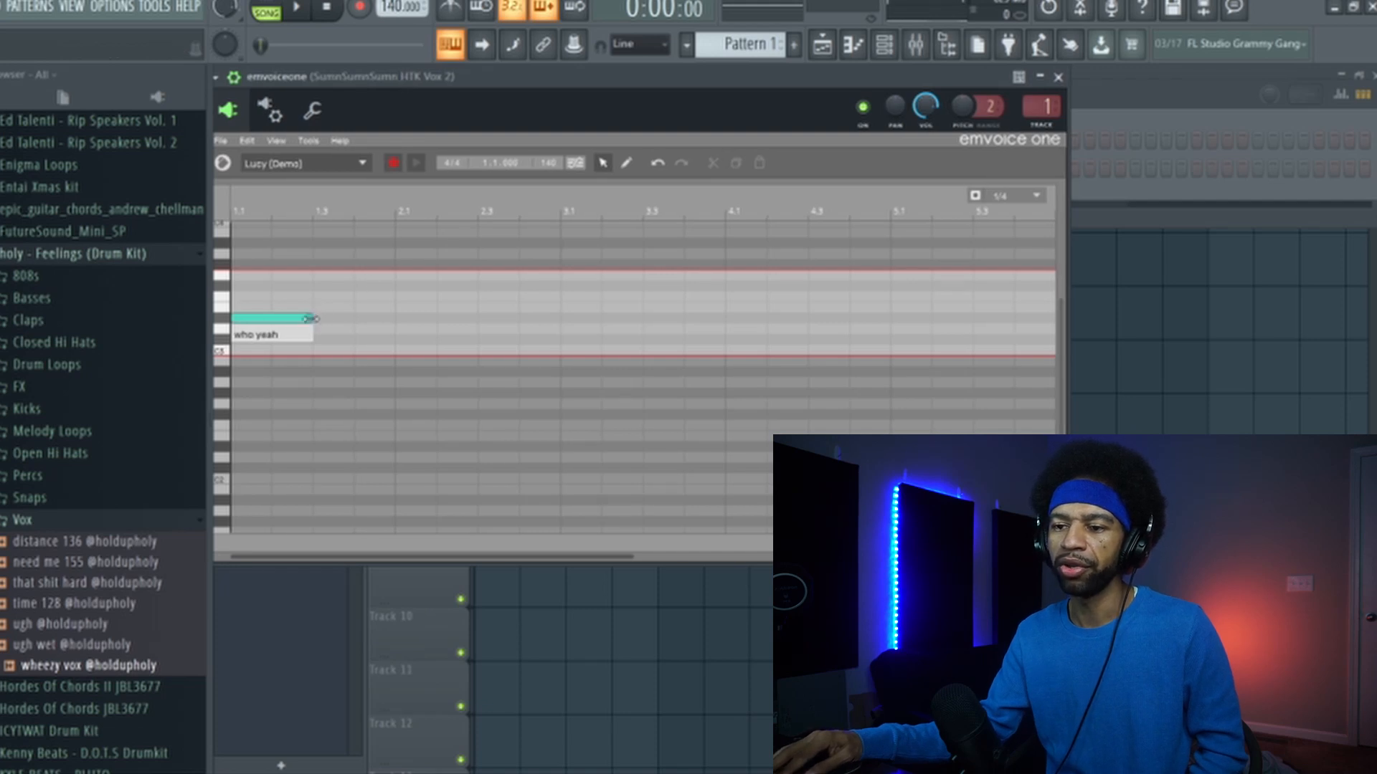
Spread "who yeah" over two consecutive one-beat notes, the second one pitched higher, and play the phrase back.
left_click_drag(309, 318, 271, 318)
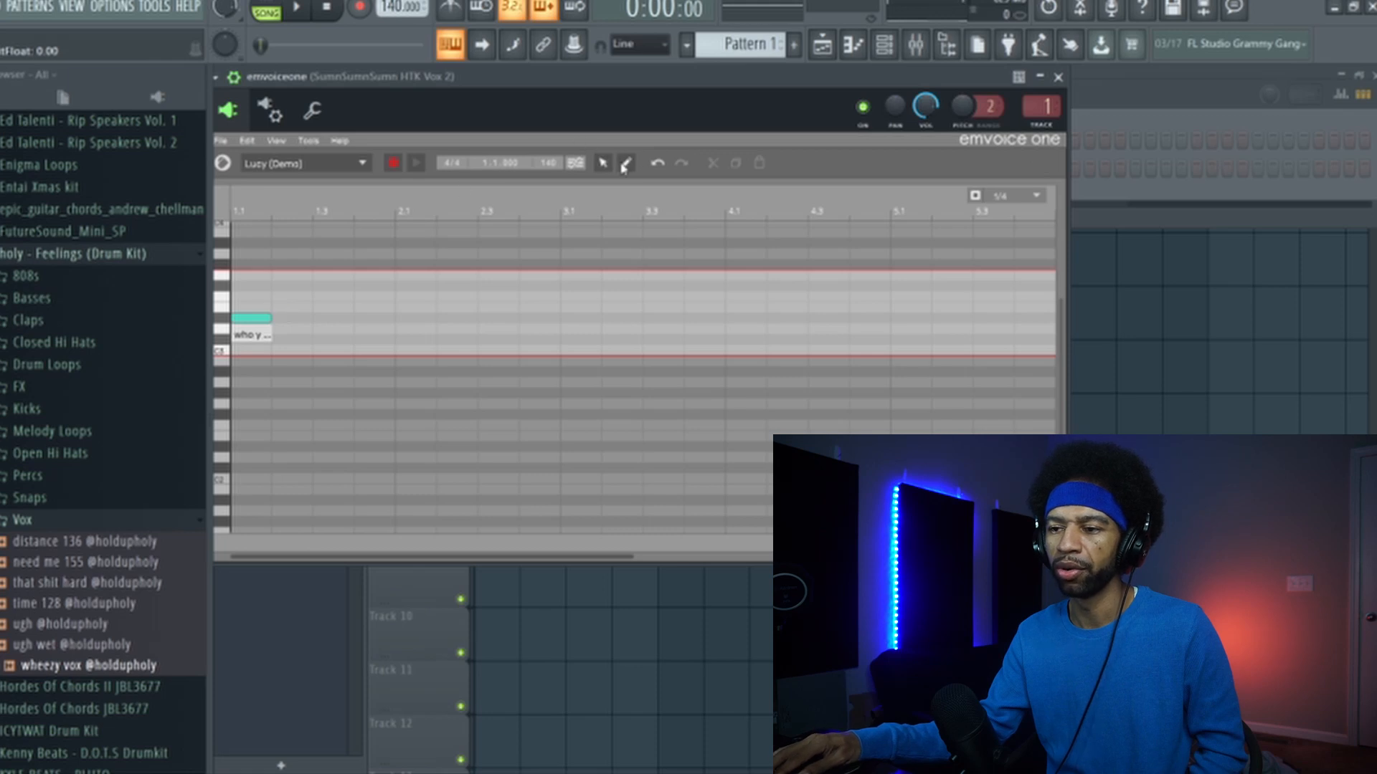
left_click(279, 297)
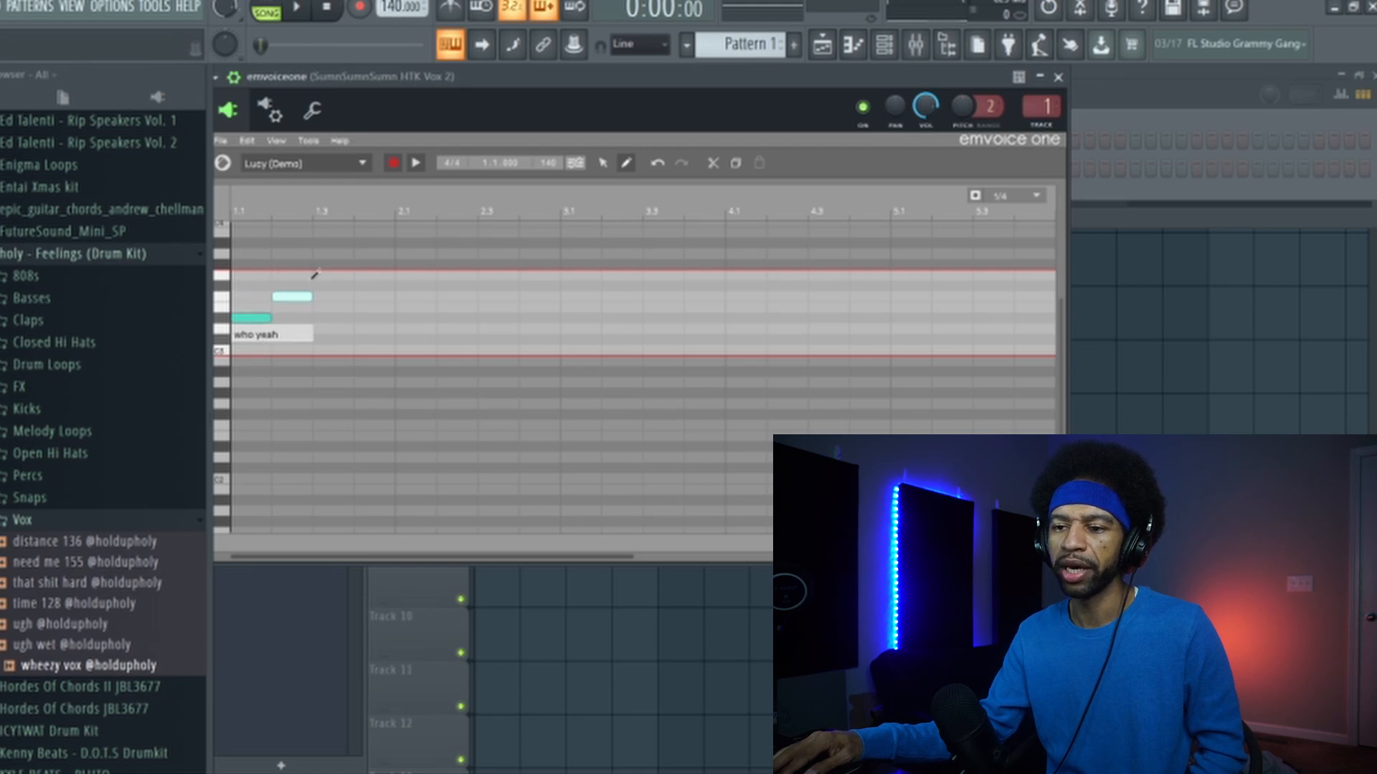
left_click(299, 10)
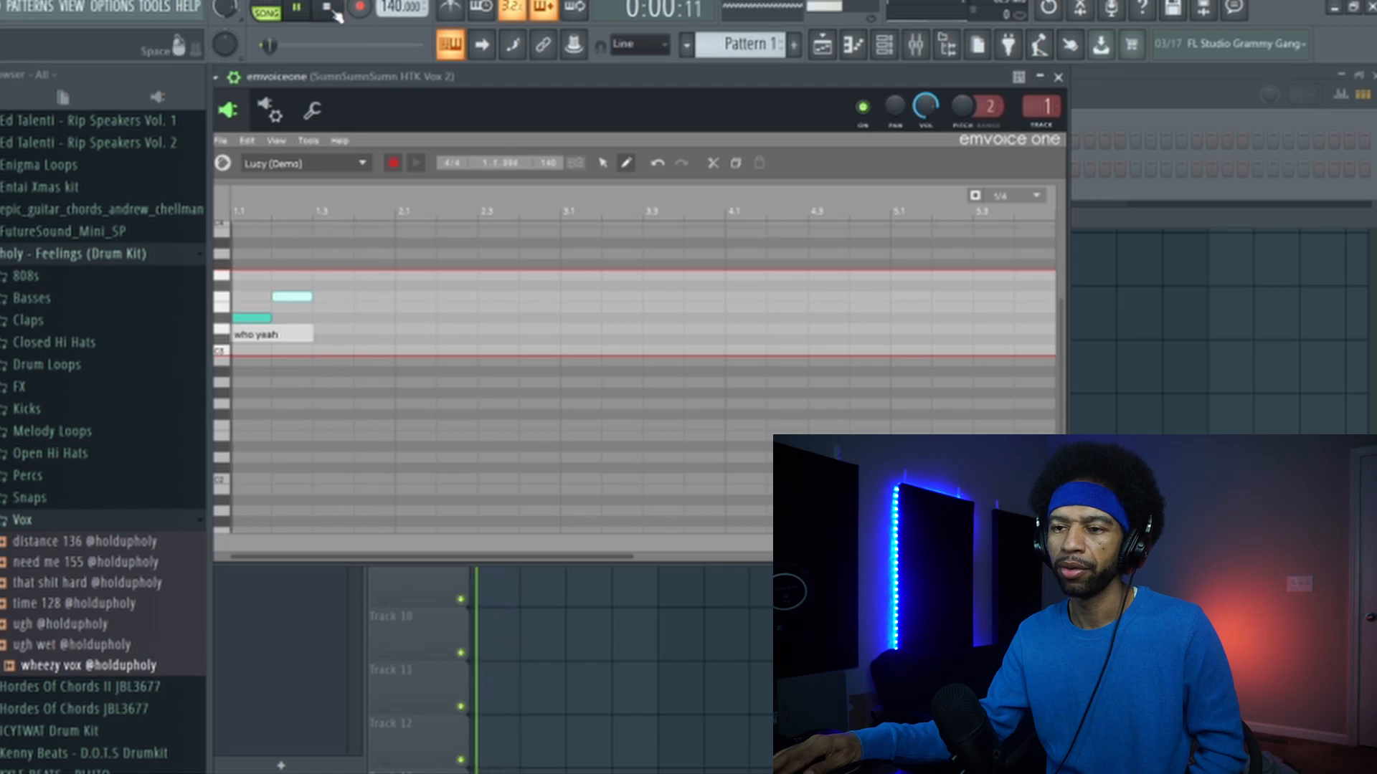
left_click(329, 9)
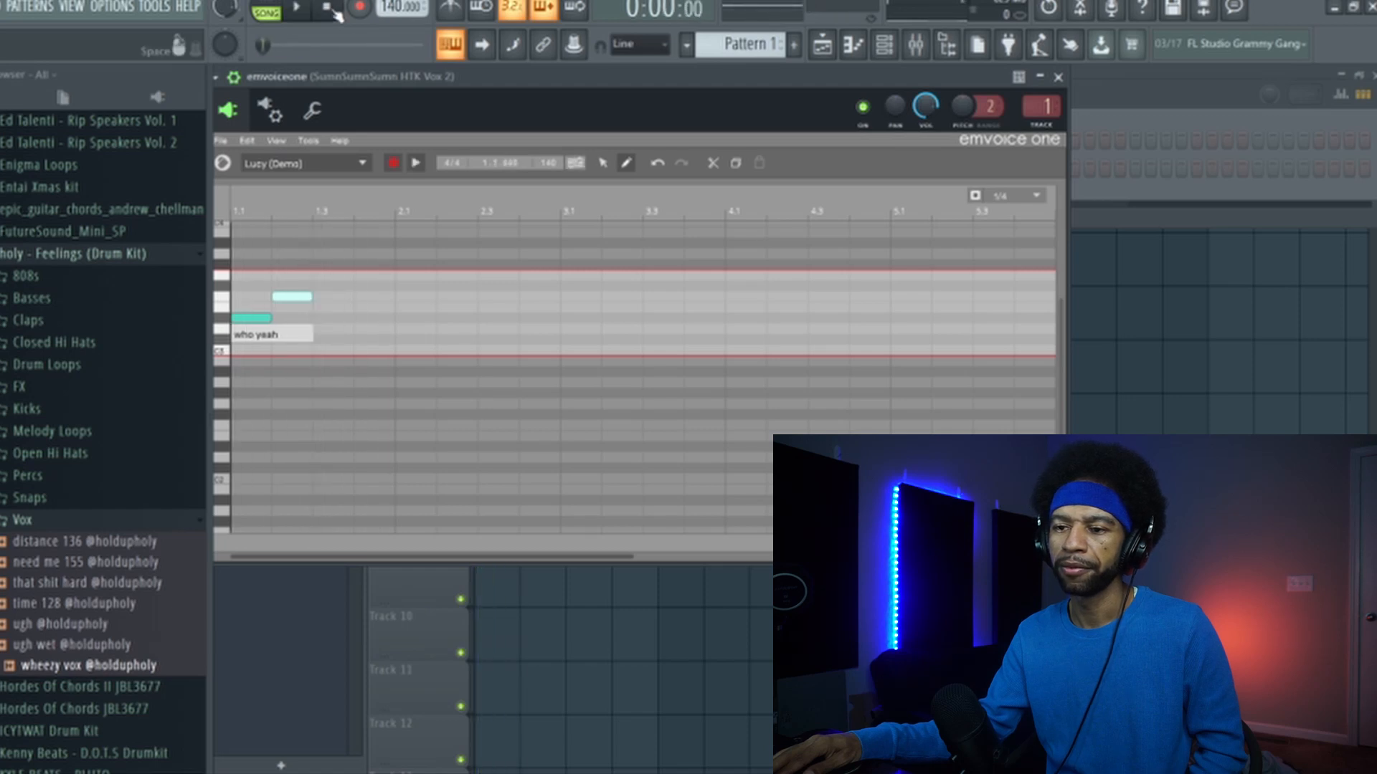
Extend the phrase's lyric to "who yeah baby".
double_click(294, 335)
left_click(294, 335)
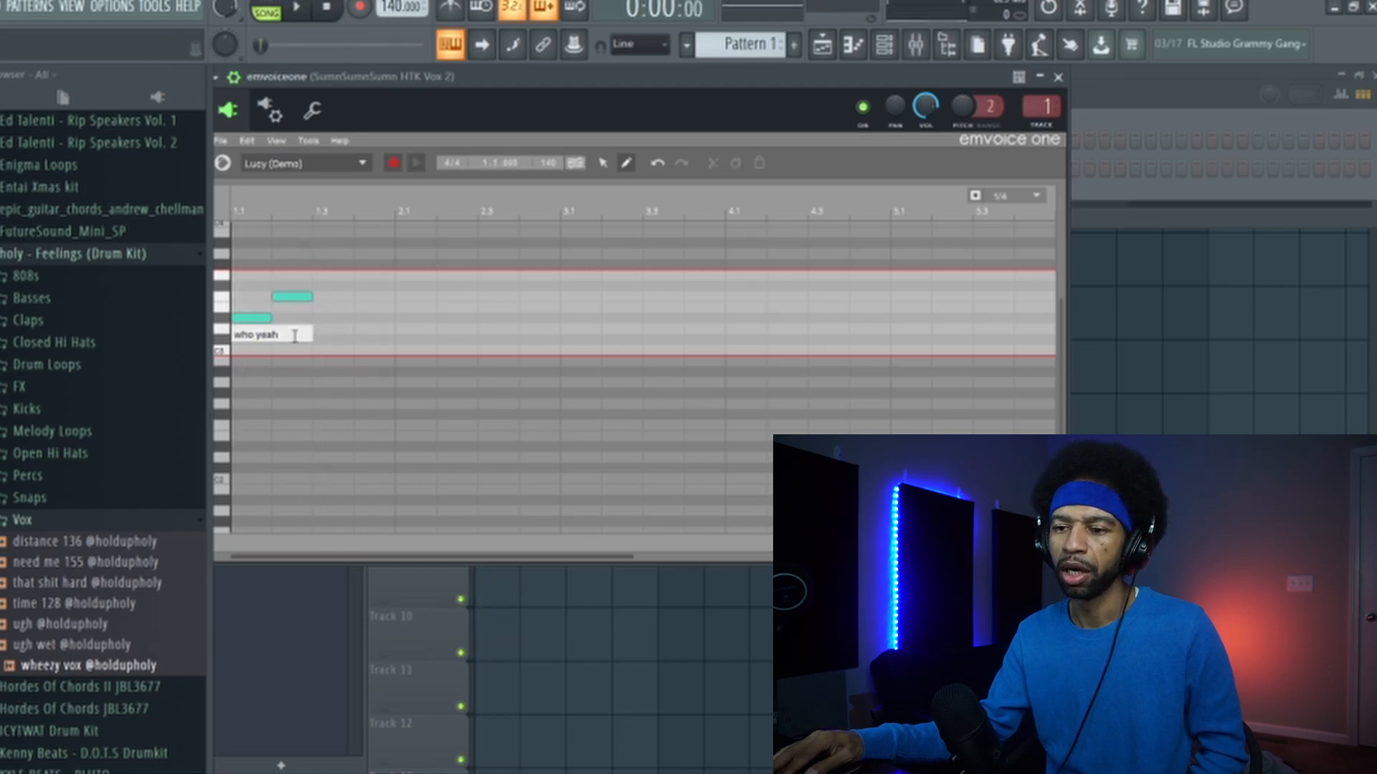
type("baby")
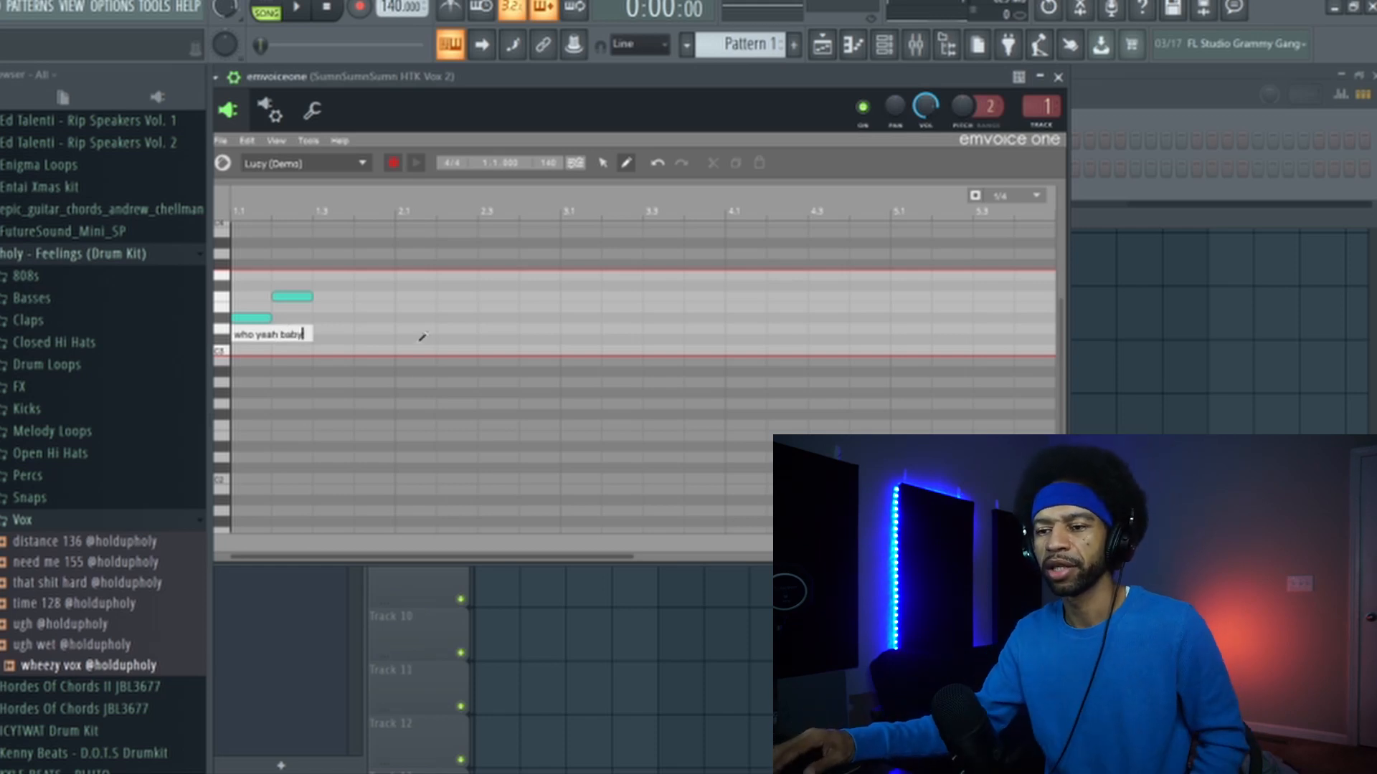
key("Return")
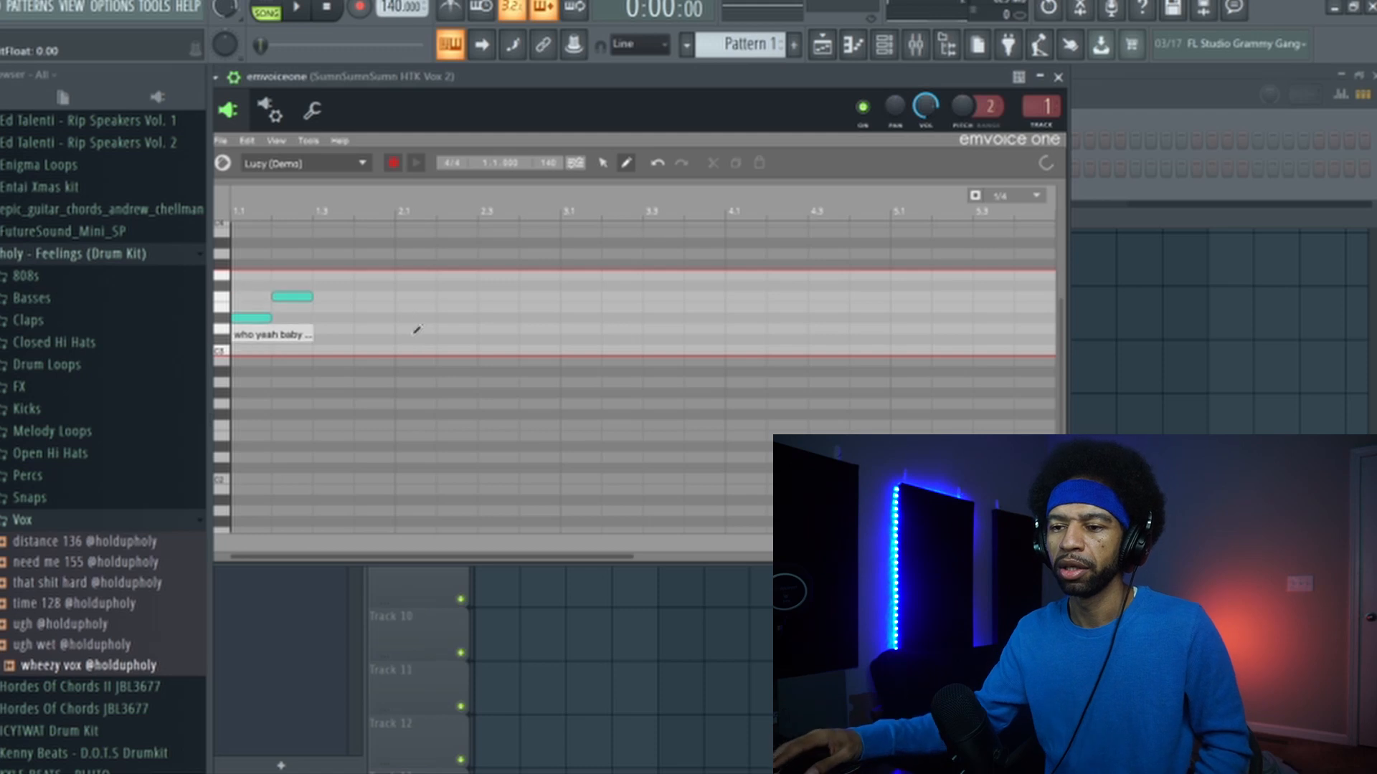
Add a third, higher one-beat note at 1.3 and play the phrase back.
left_click(328, 276)
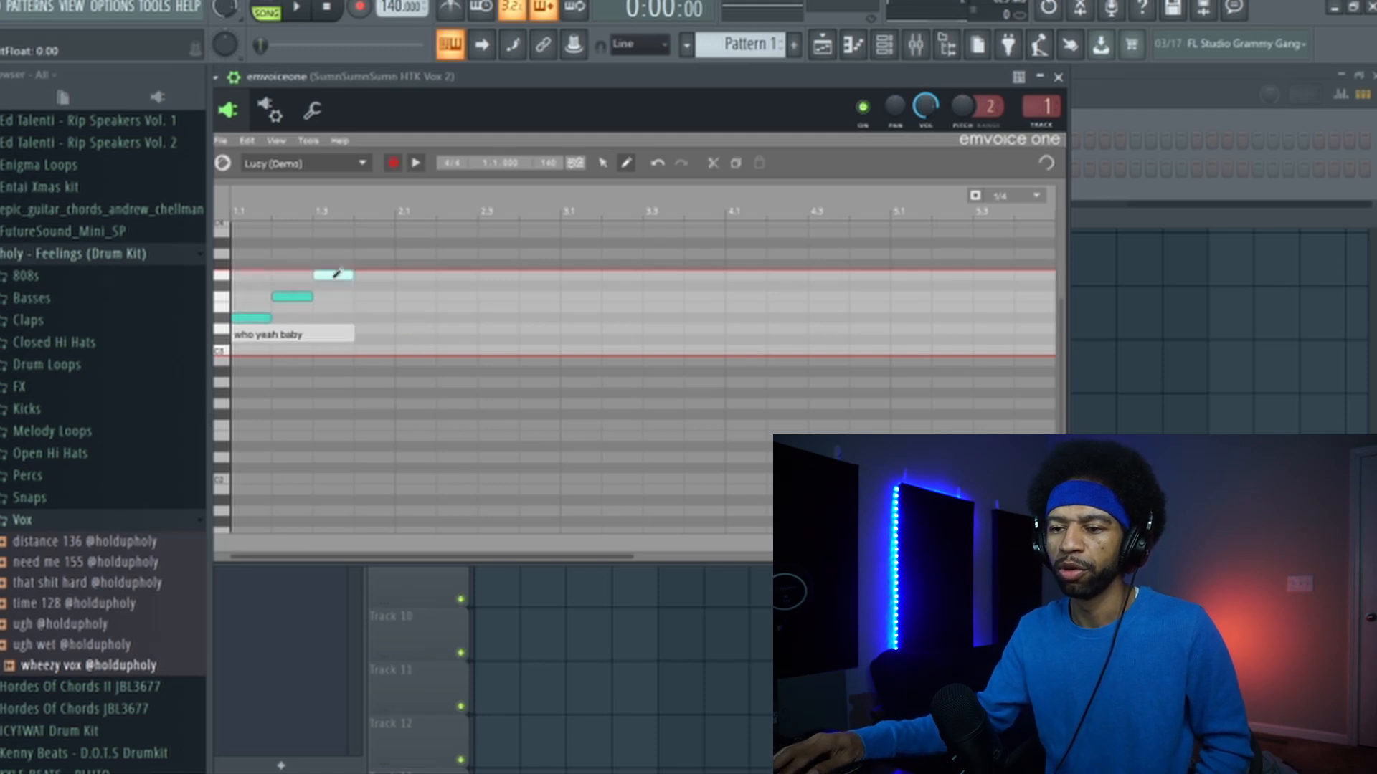
left_click(305, 7)
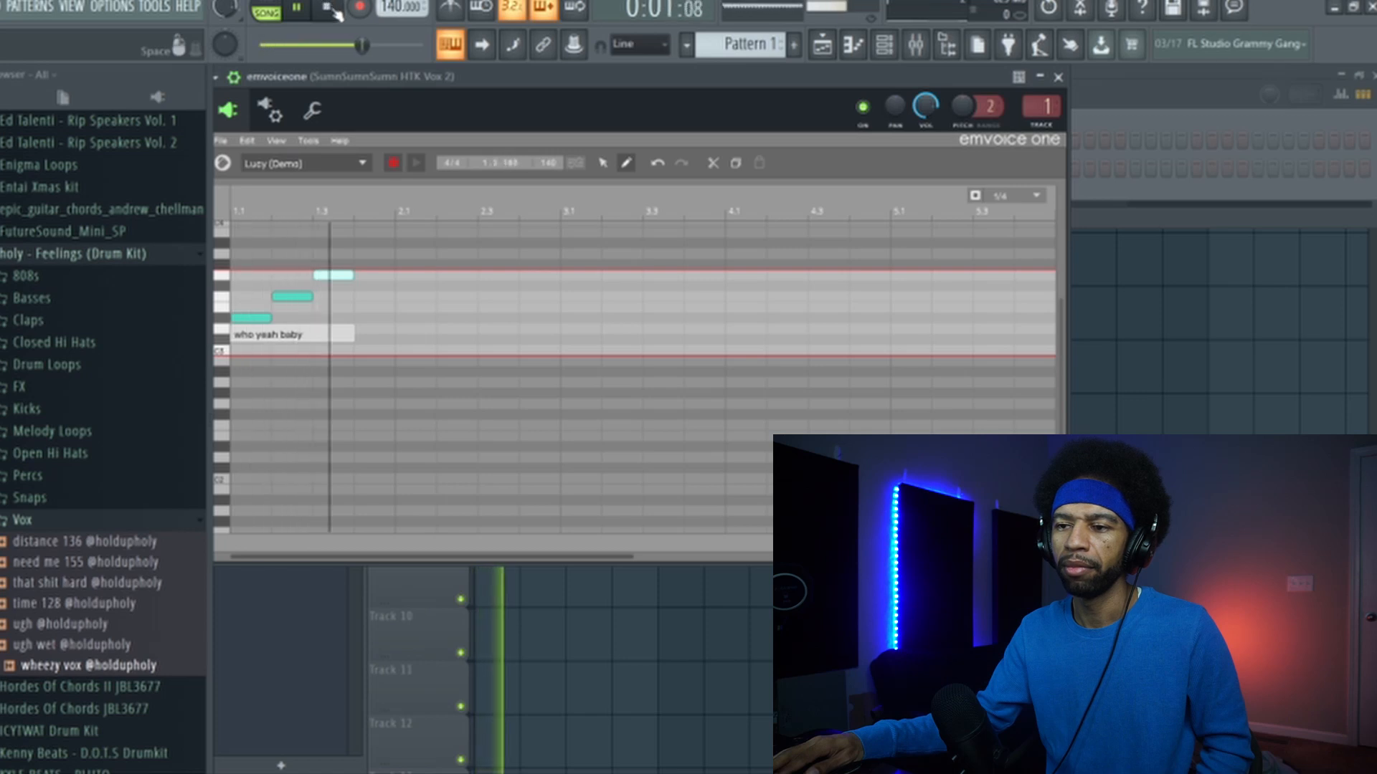
left_click(329, 9)
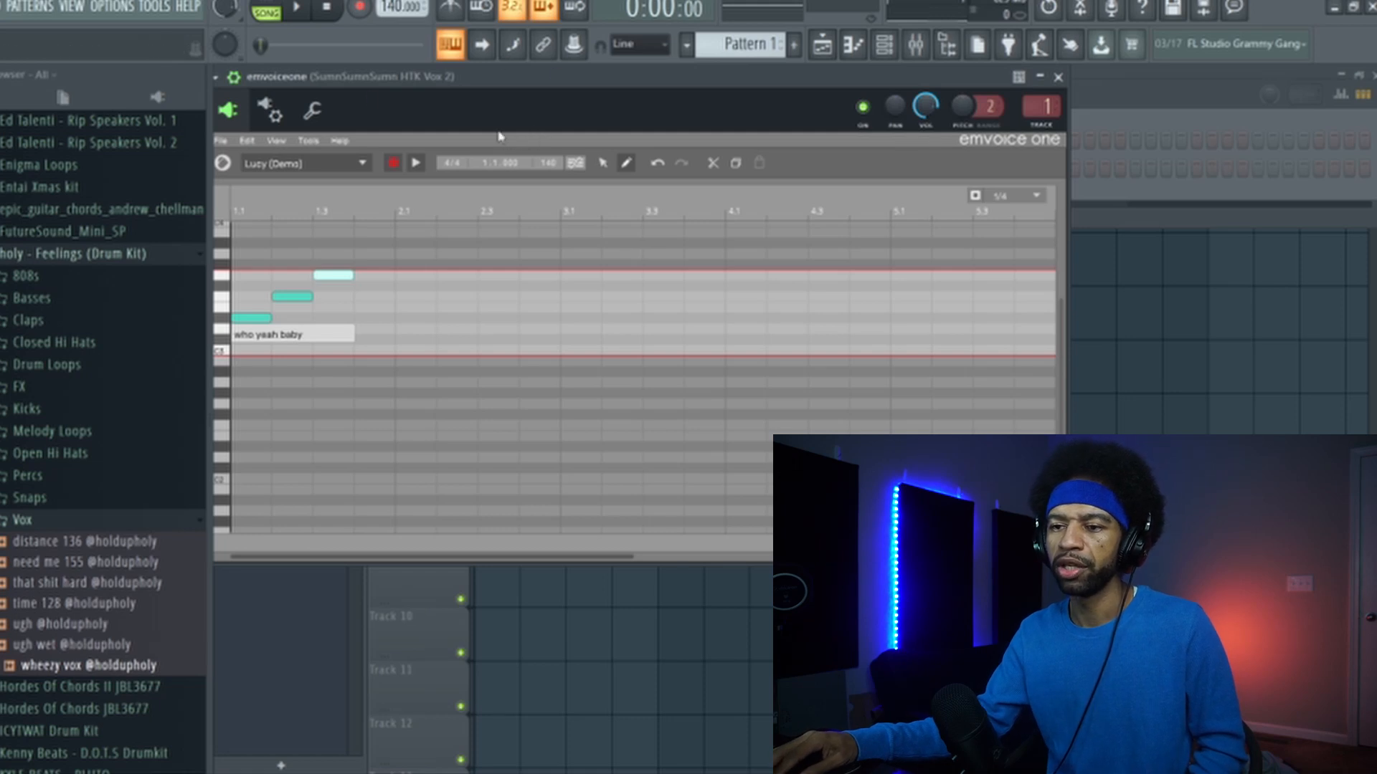
Switch the voice to Jay (Demo), lowering all three notes together into its range, and play the phrase back.
left_click(360, 164)
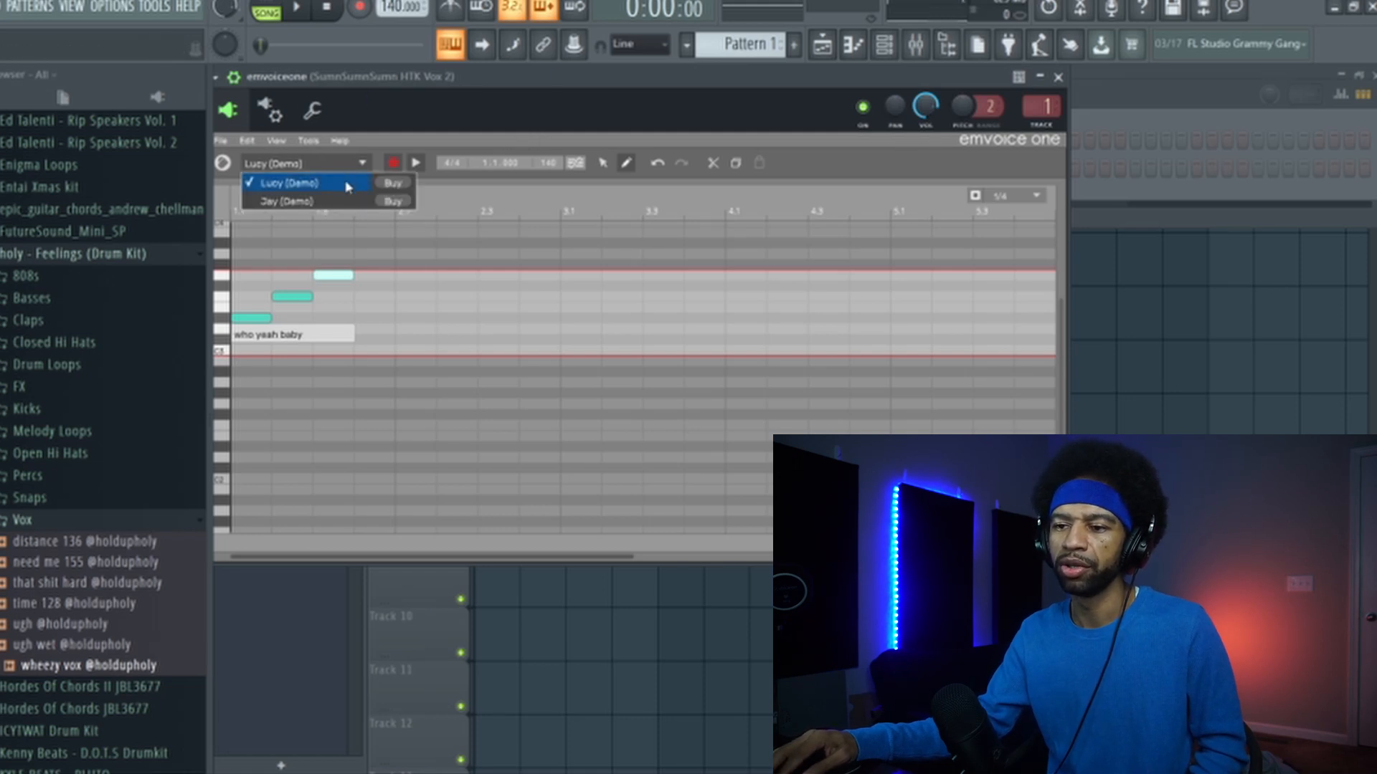
left_click(331, 203)
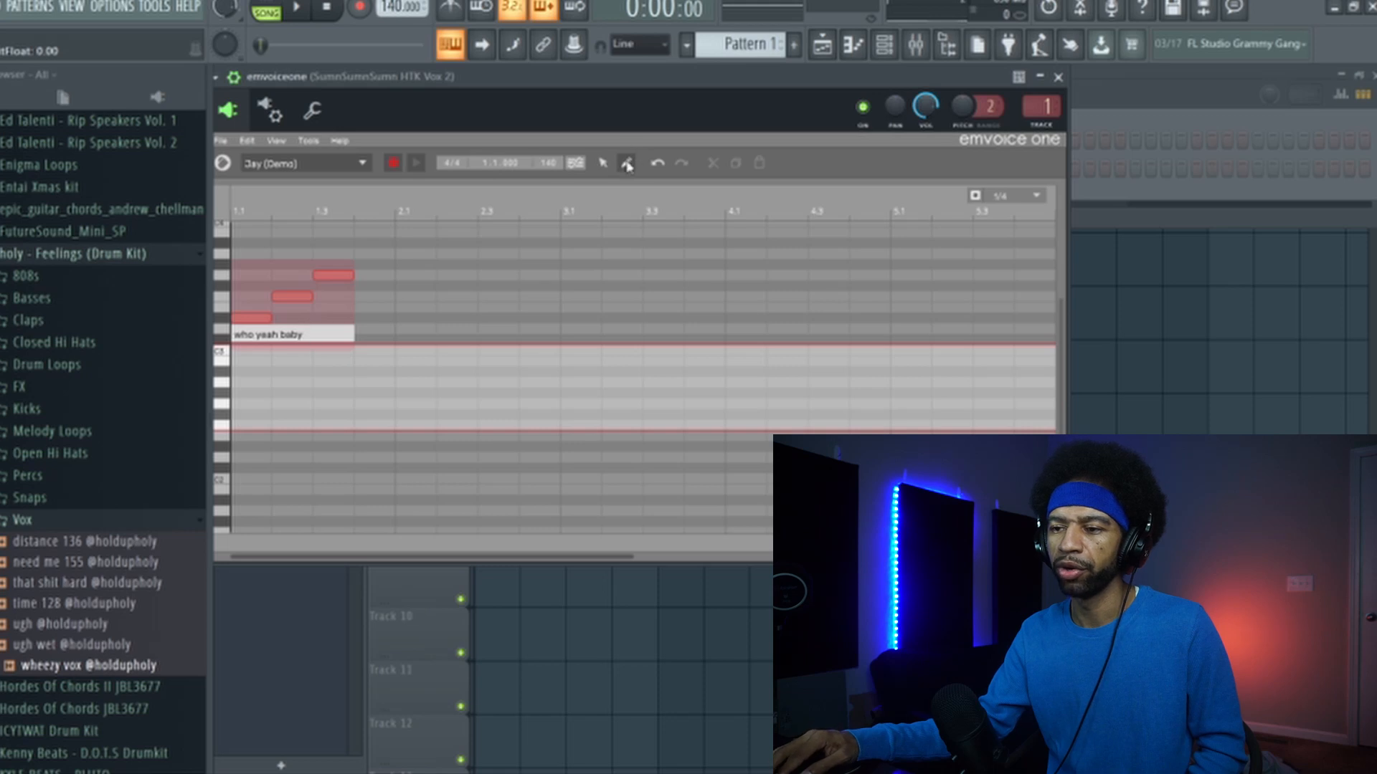
left_click(332, 272)
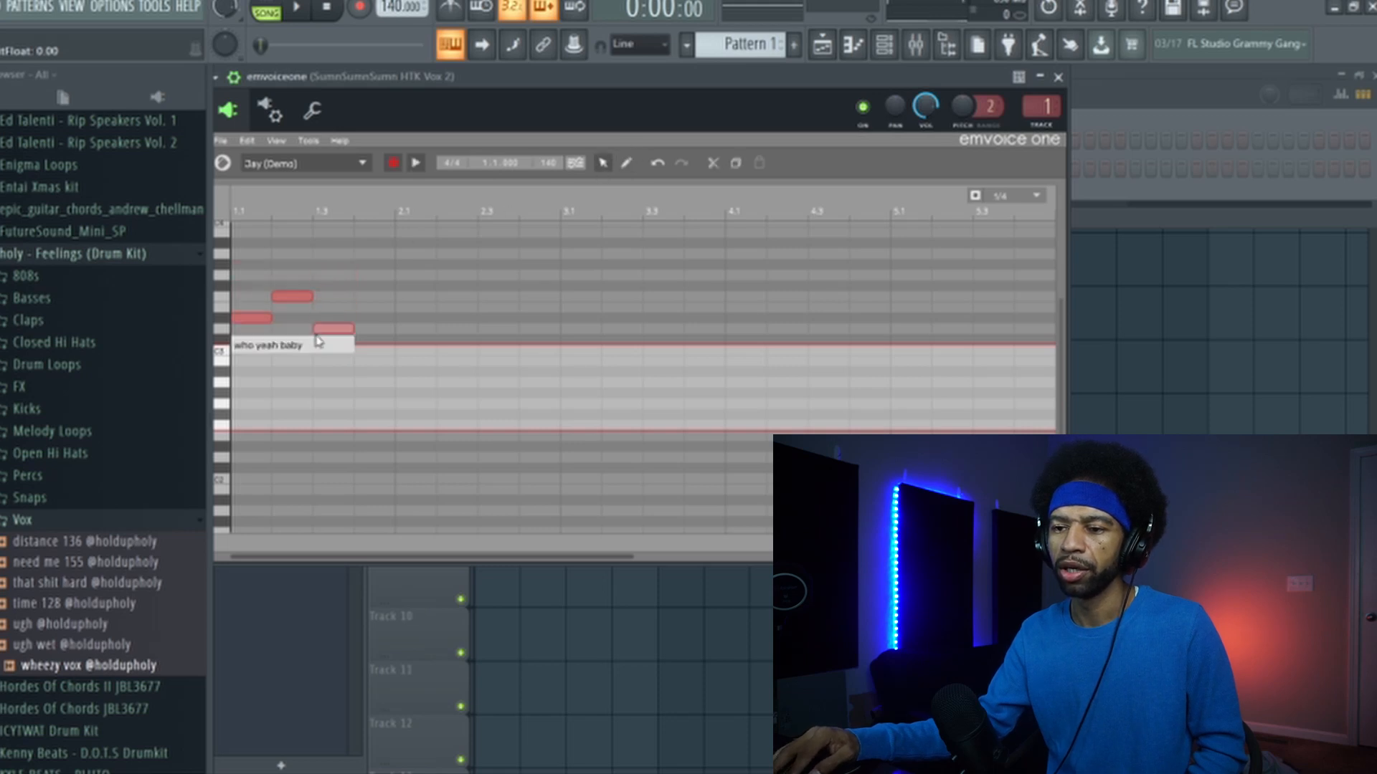
left_click(294, 308)
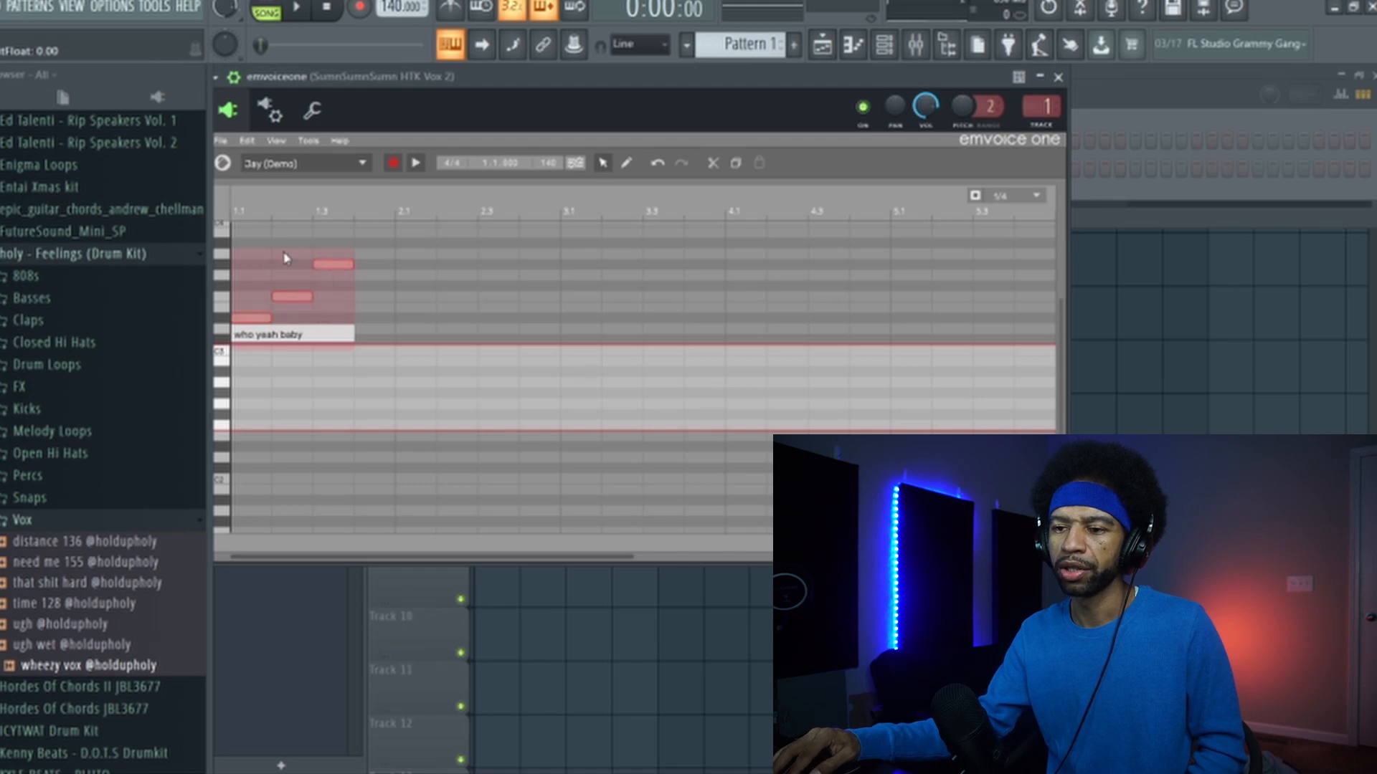
left_click_drag(332, 273, 332, 352)
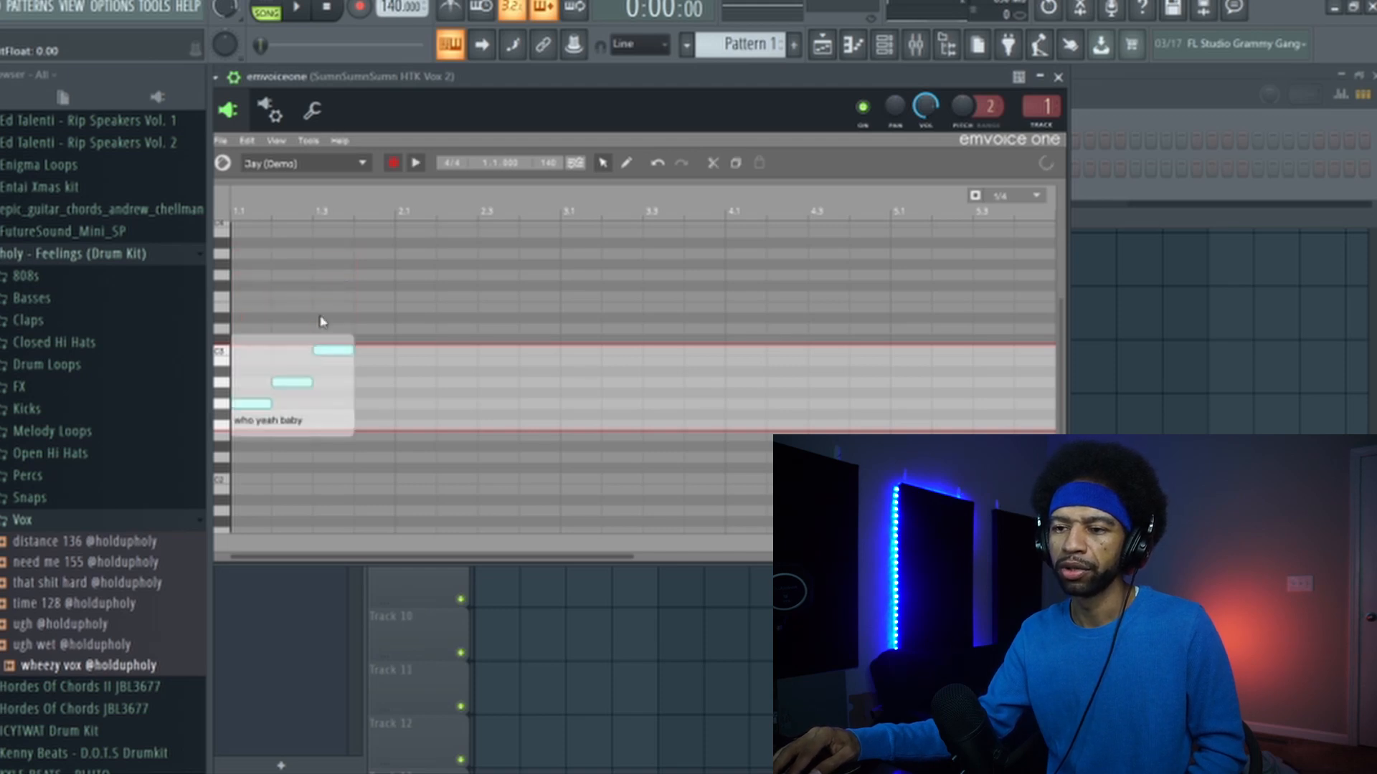
left_click(297, 7)
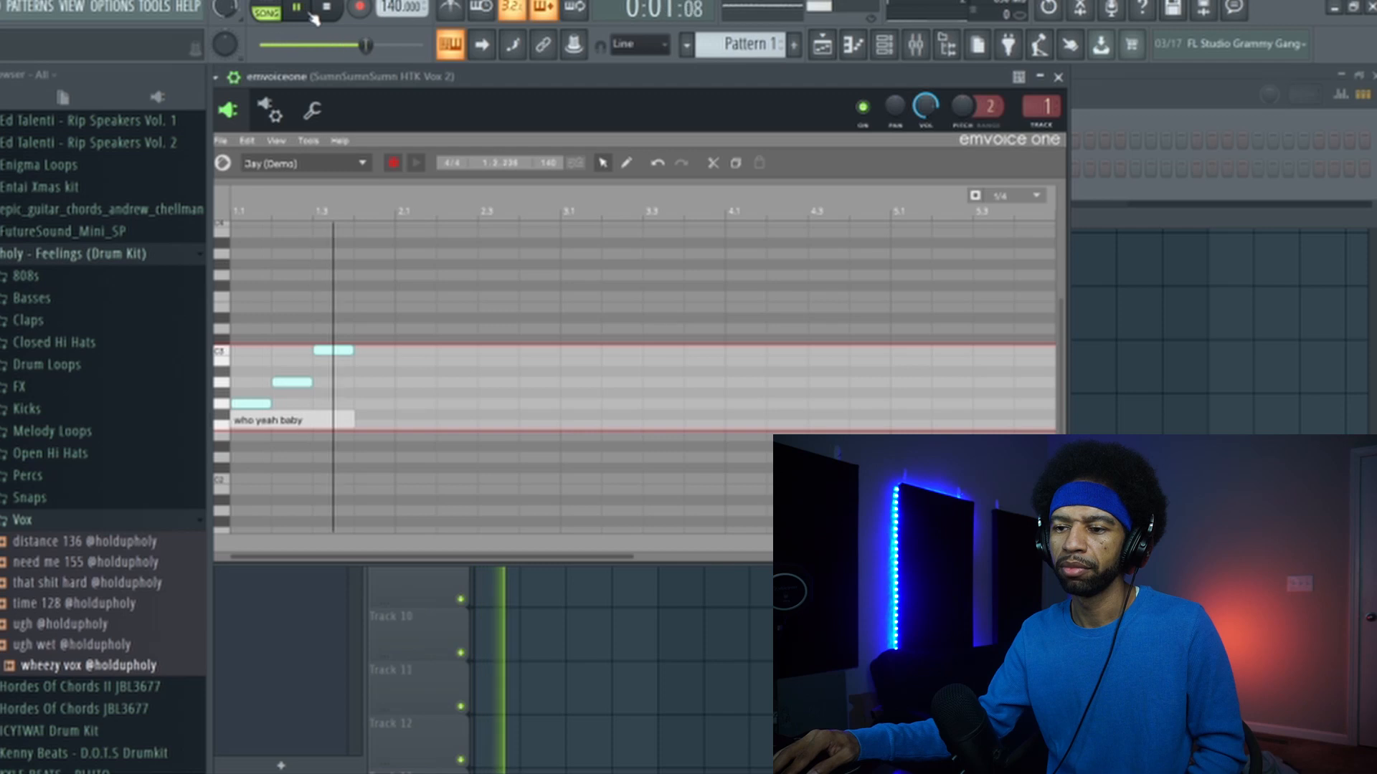
left_click(328, 8)
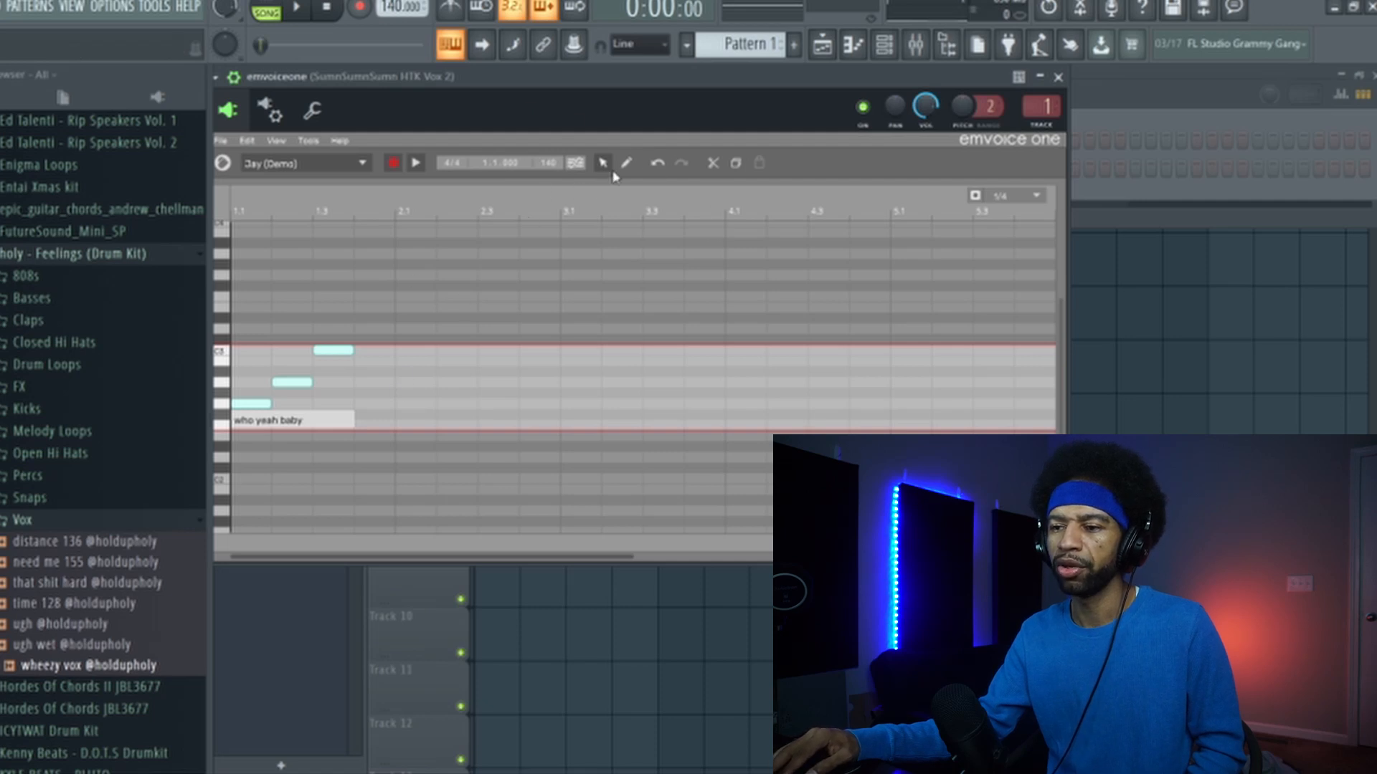
Delete all three notes of the phrase and switch the voice back to Lucy (Demo).
left_click(245, 351)
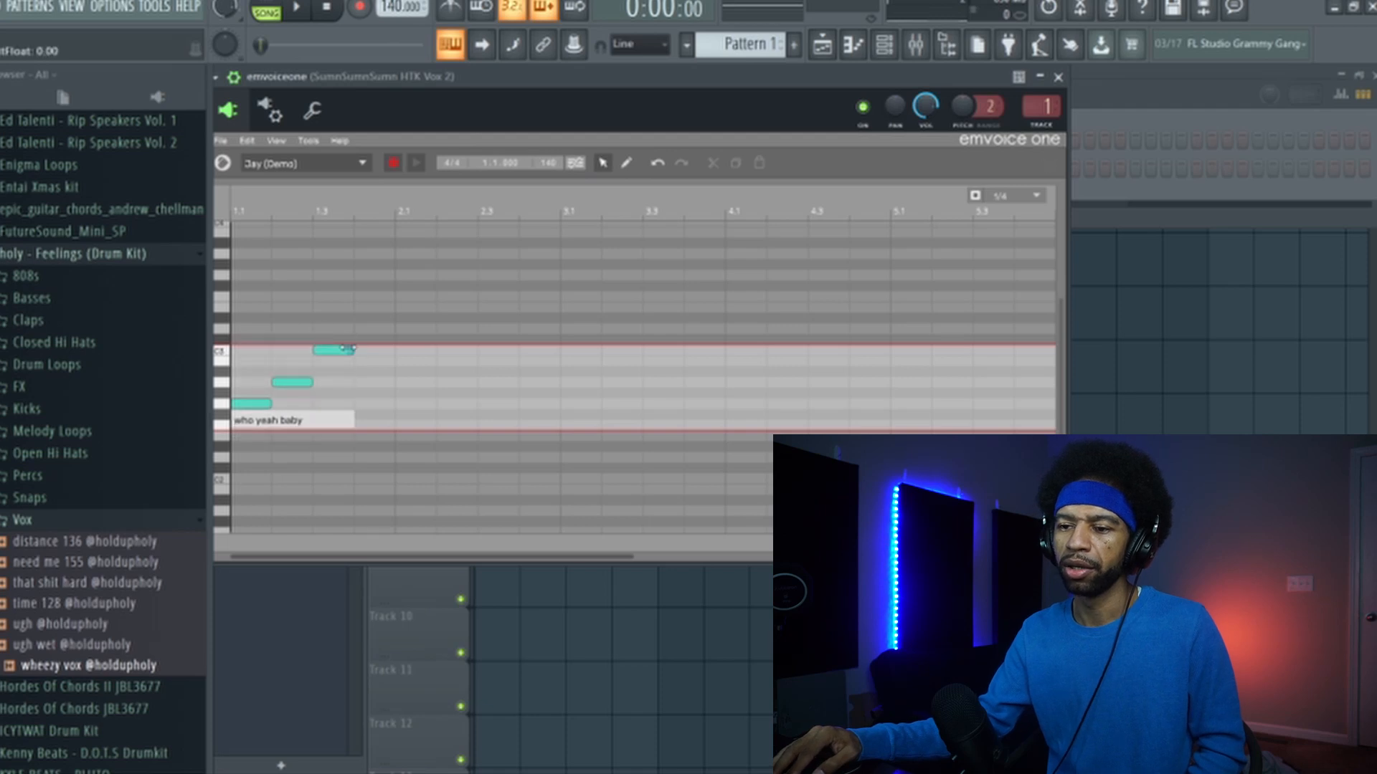
left_click_drag(375, 360, 239, 432)
key("Delete")
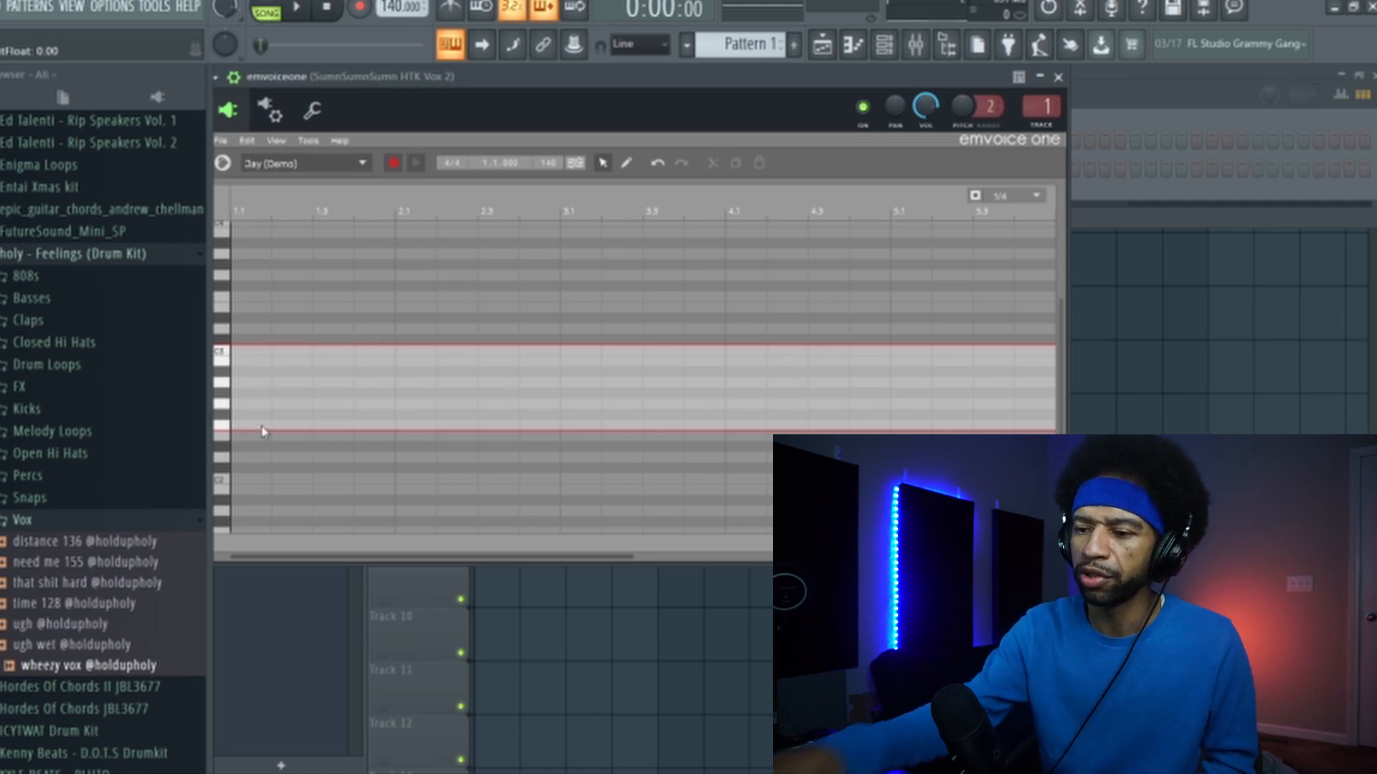
left_click(364, 164)
left_click(334, 185)
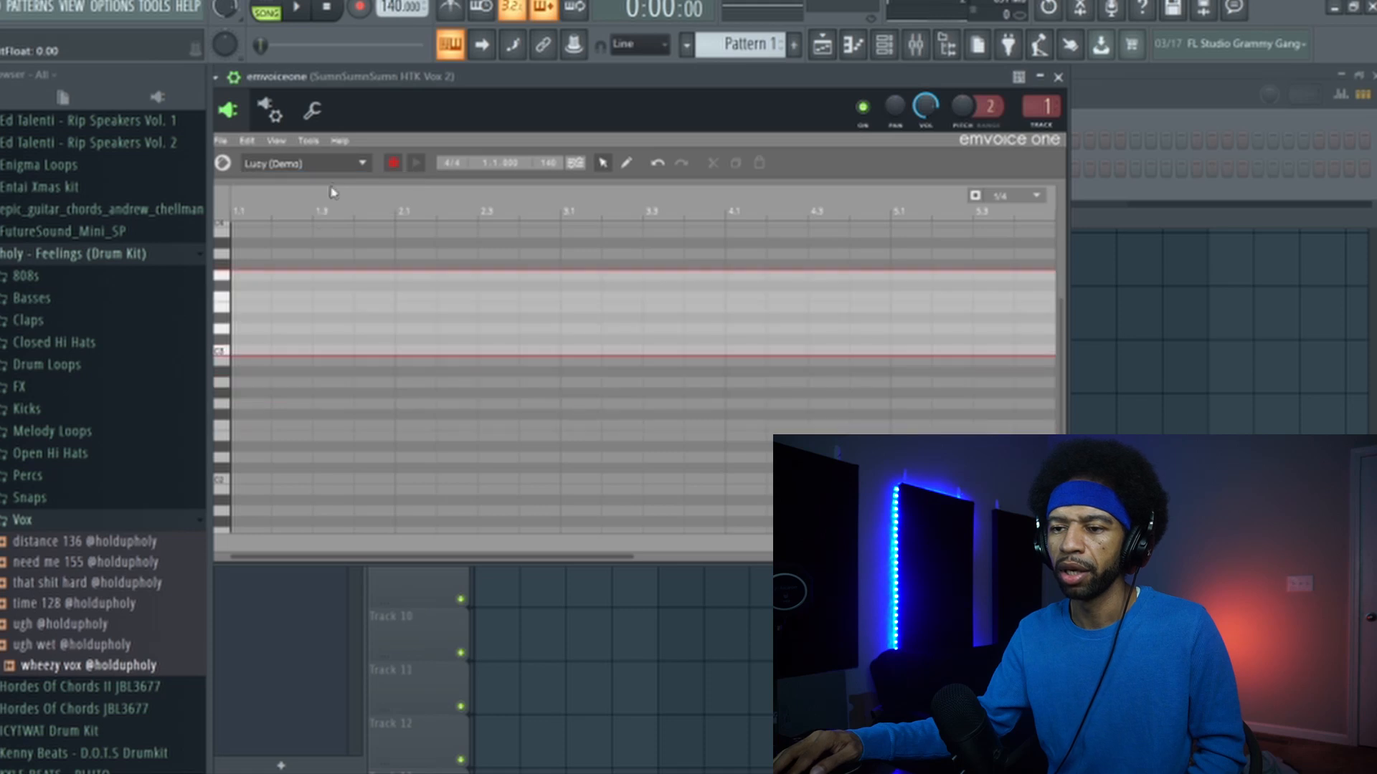
Place a one-beat note at 1.1 just above C3 and enter "darkness is spreading" as its lyric.
double_click(253, 340)
double_click(253, 355)
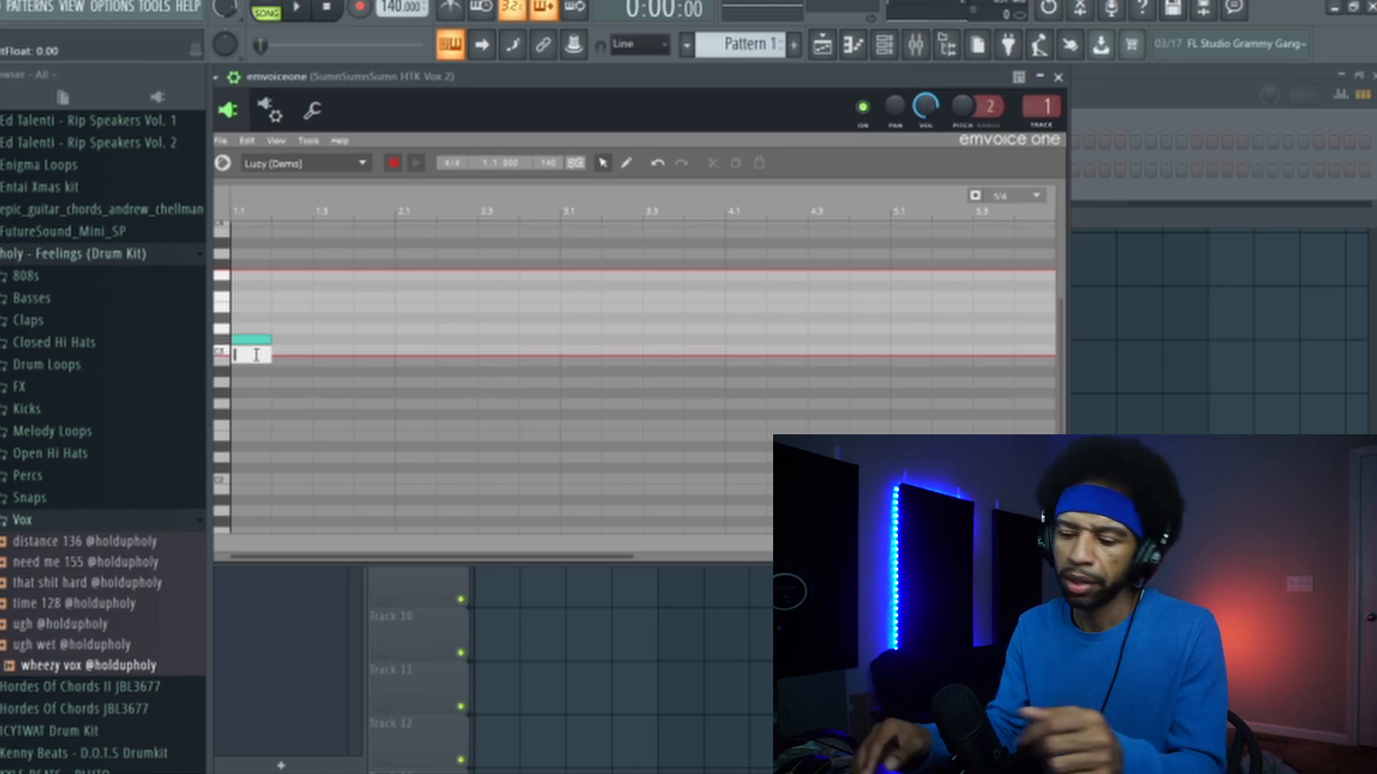
type("a")
type("ark")
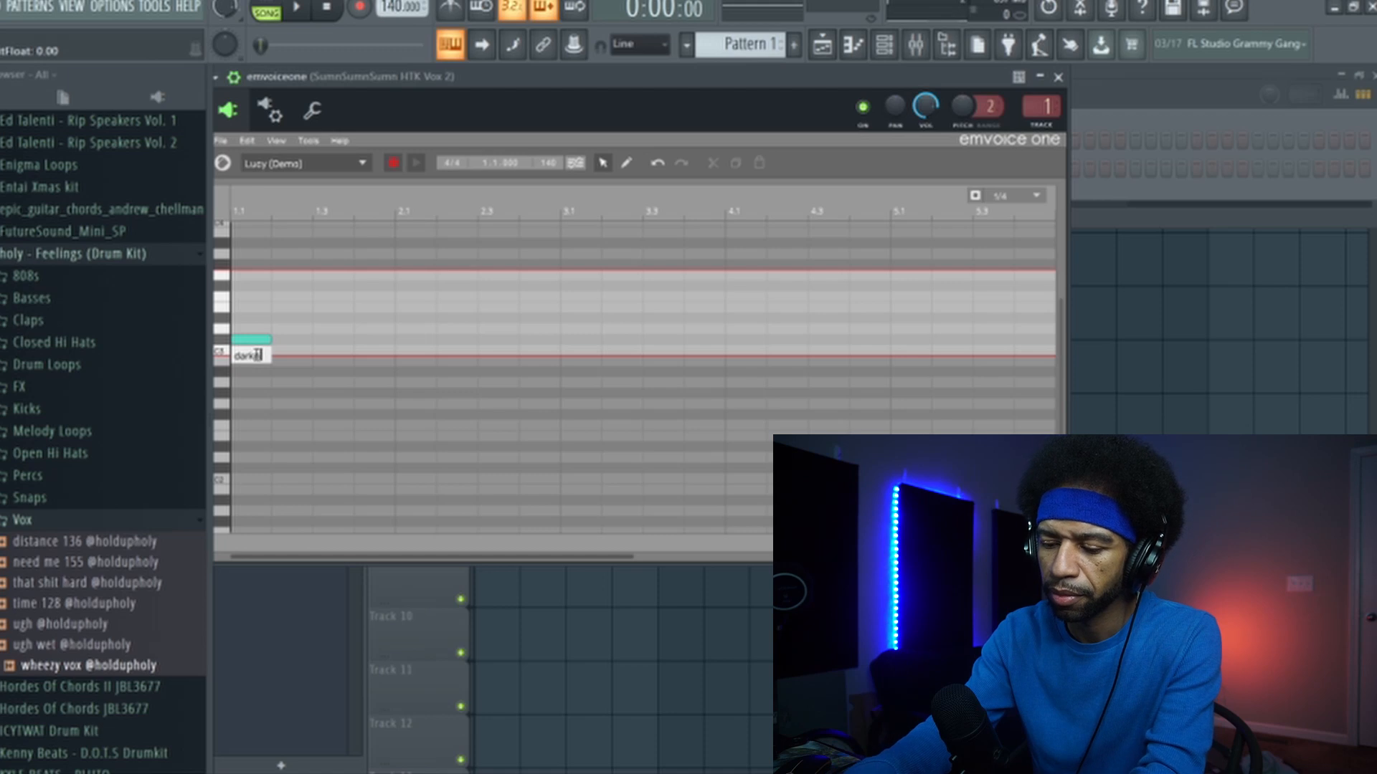
type("ness is swee")
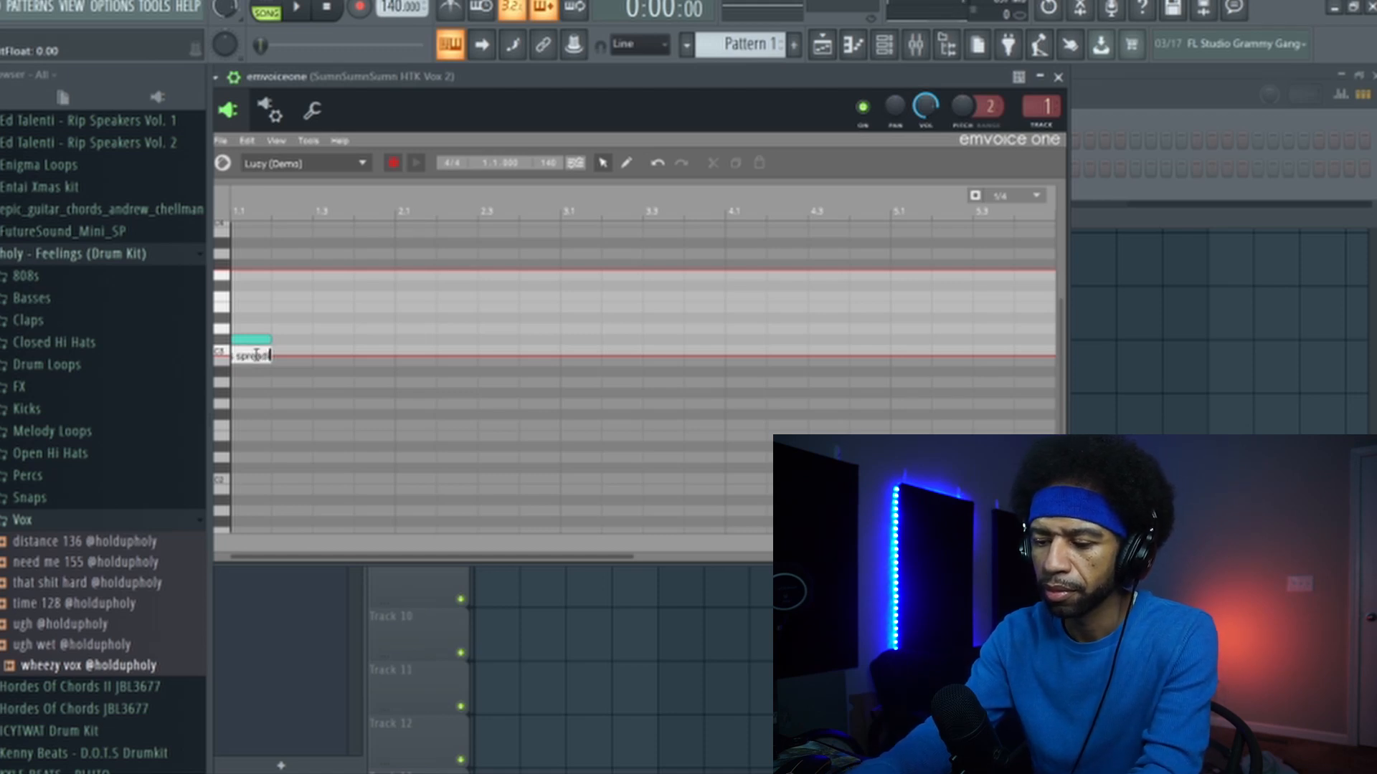
type("t spreading")
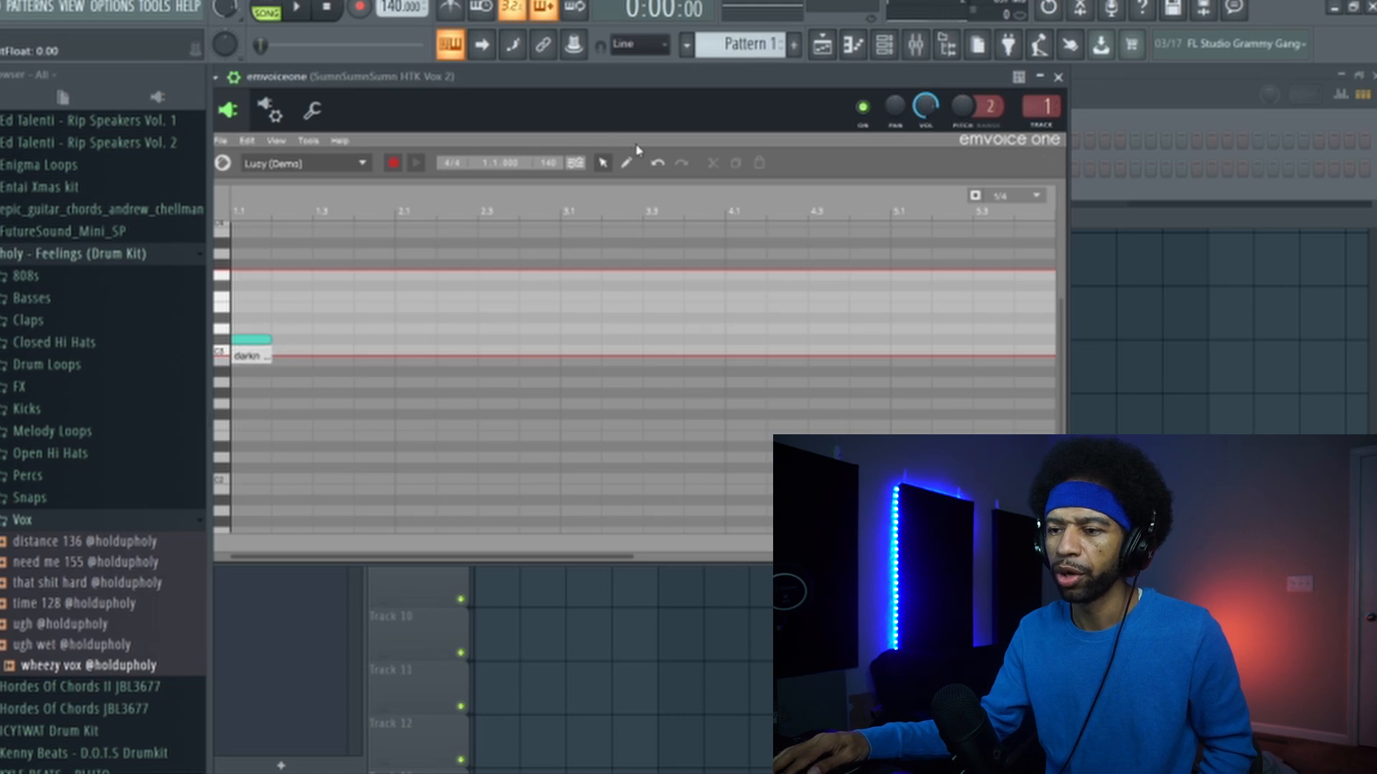
Add three consecutive one-beat notes rising in pitch after the first one and start playback of the phrase.
left_click(625, 164)
left_click(280, 328)
left_click(319, 307)
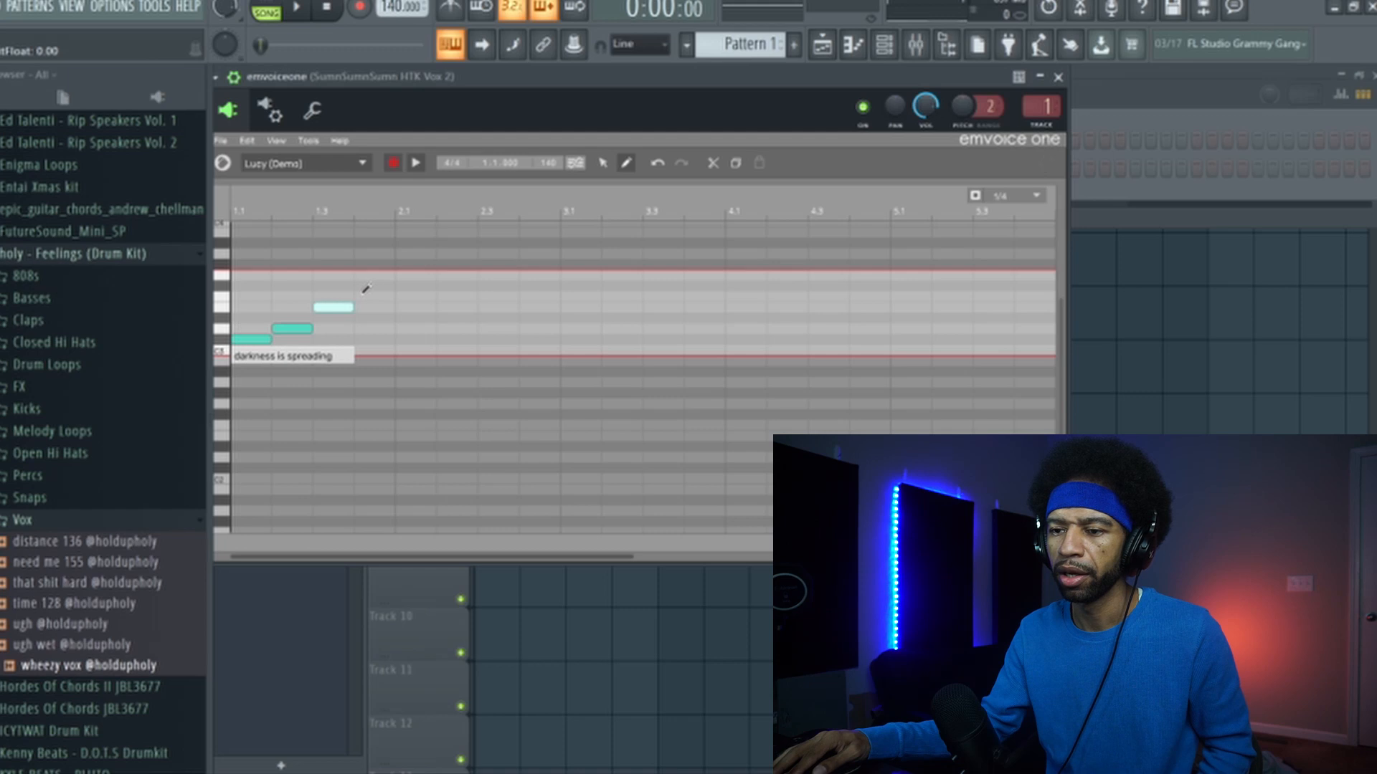
left_click(365, 295)
left_click(299, 10)
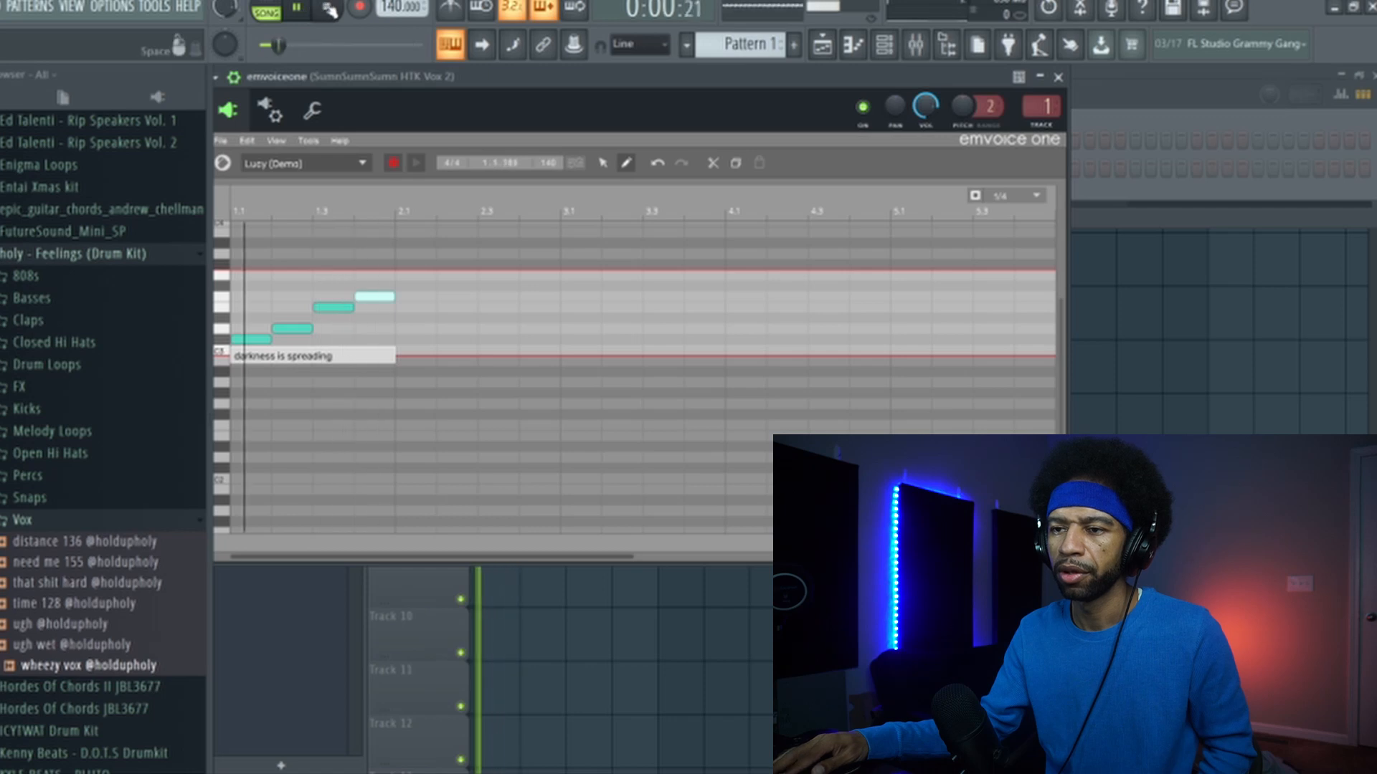
left_click(328, 7)
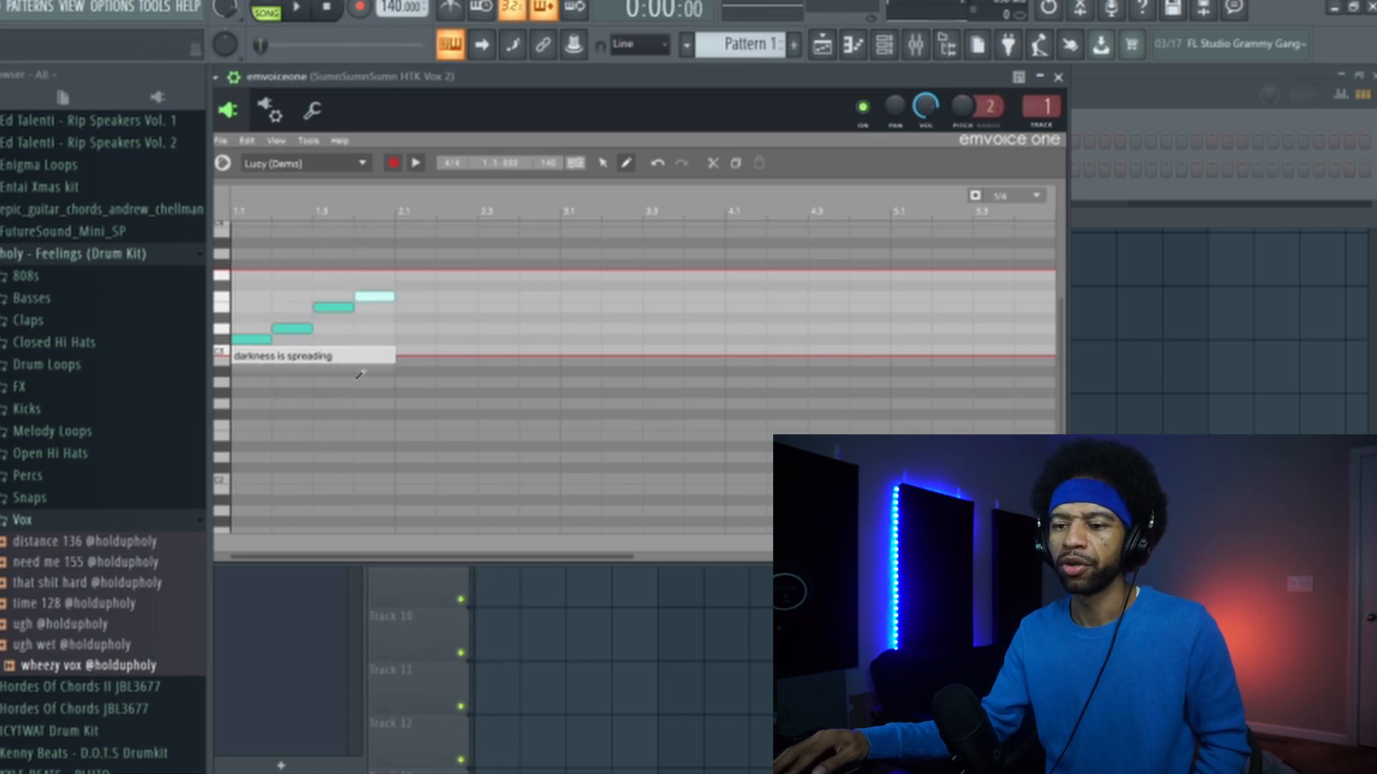
Lengthen the Pattern 1 clip on Track 1 to two bars and play the phrase back with the emvoiceone plugin reopened.
left_click(316, 633)
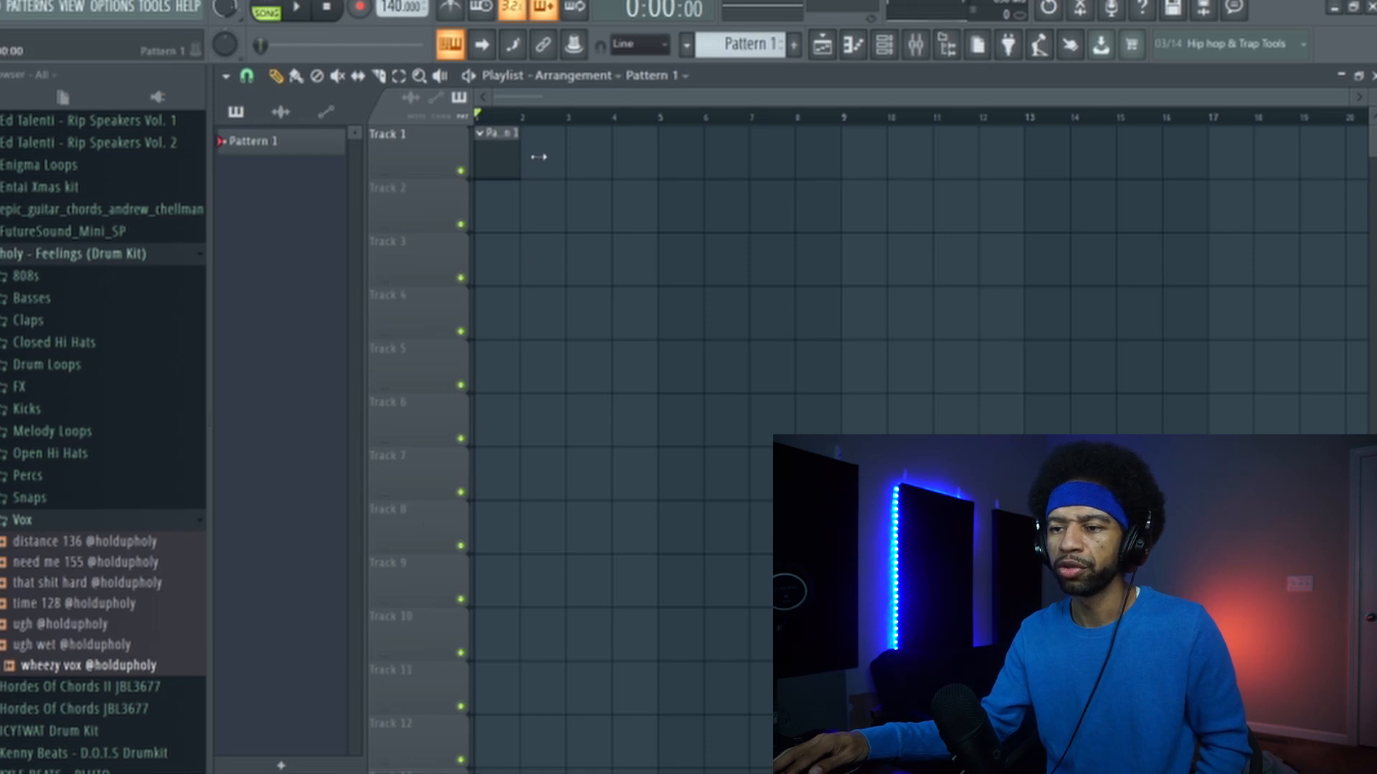
left_click_drag(539, 157, 551, 157)
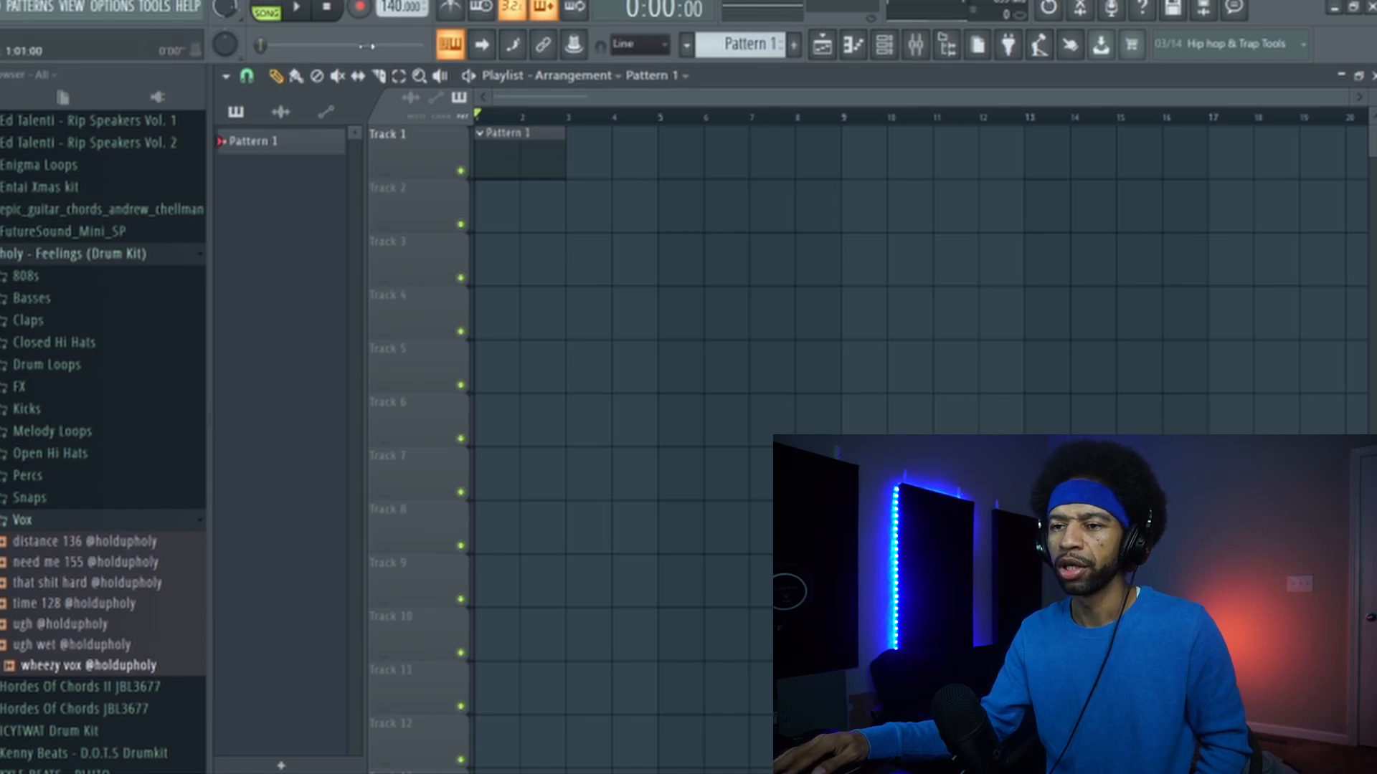
left_click(884, 45)
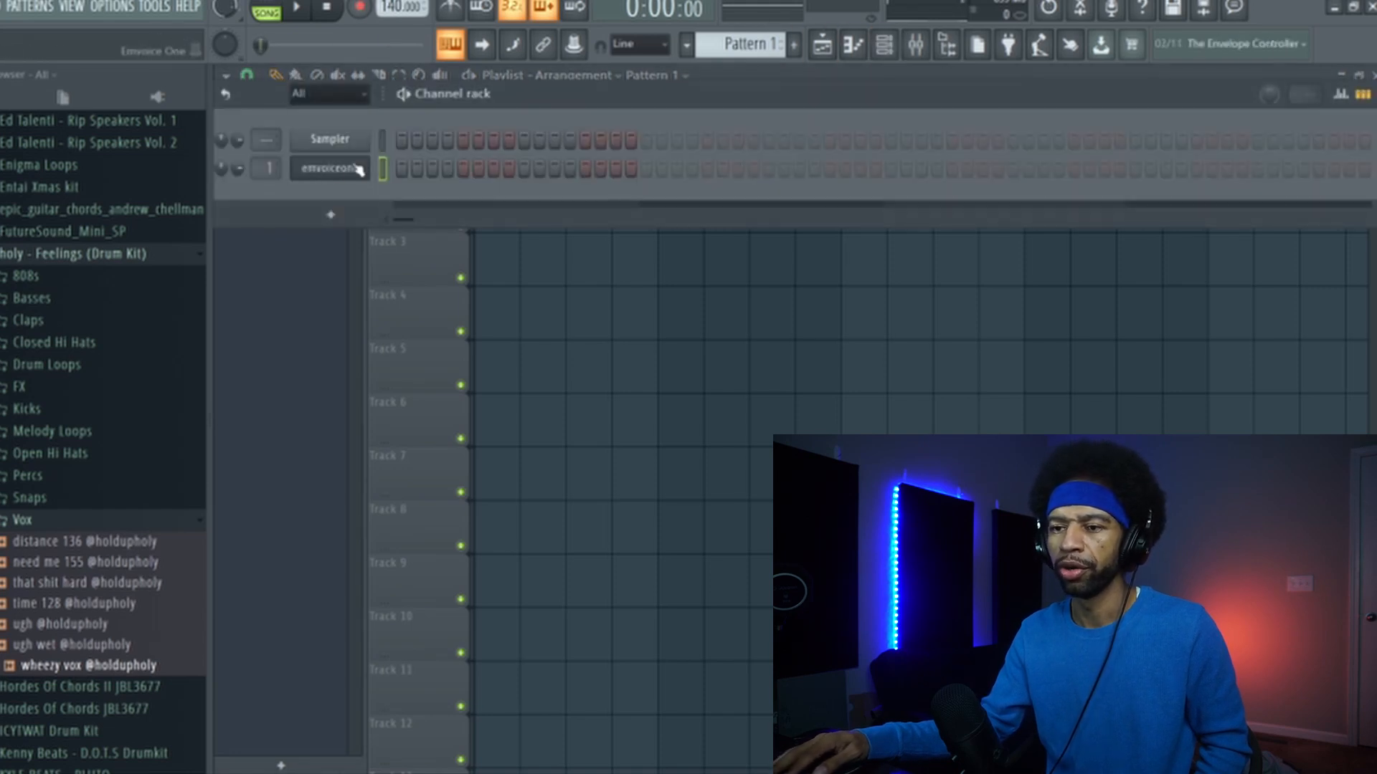
left_click(330, 168)
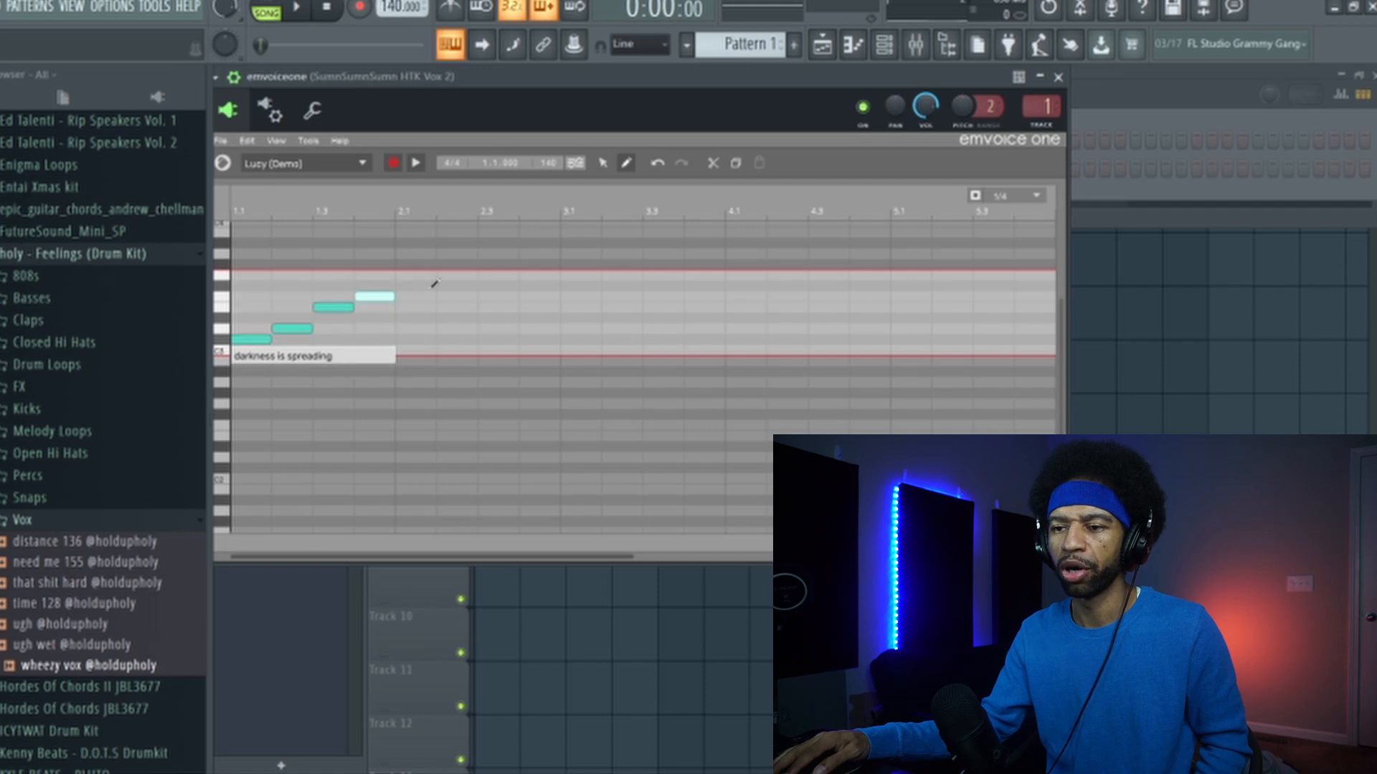
left_click(300, 8)
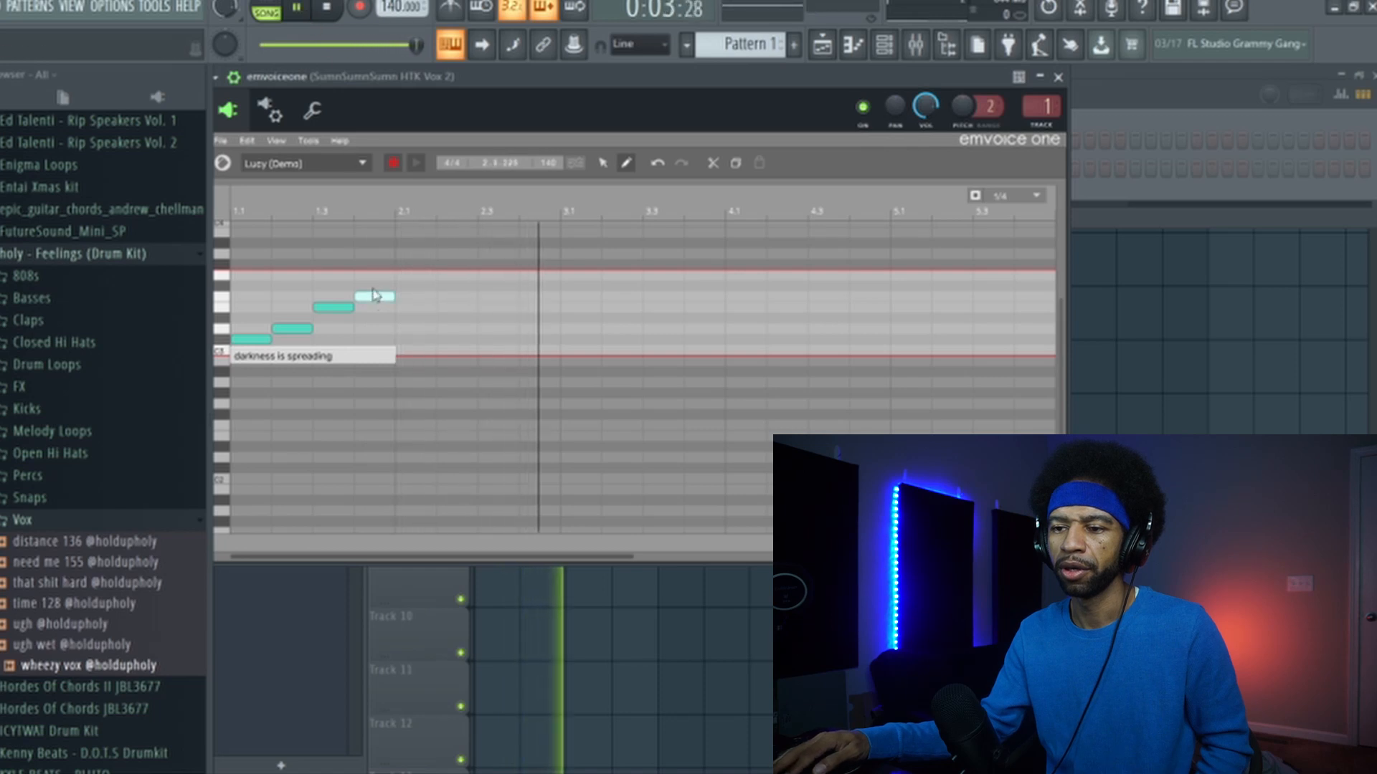
left_click(331, 10)
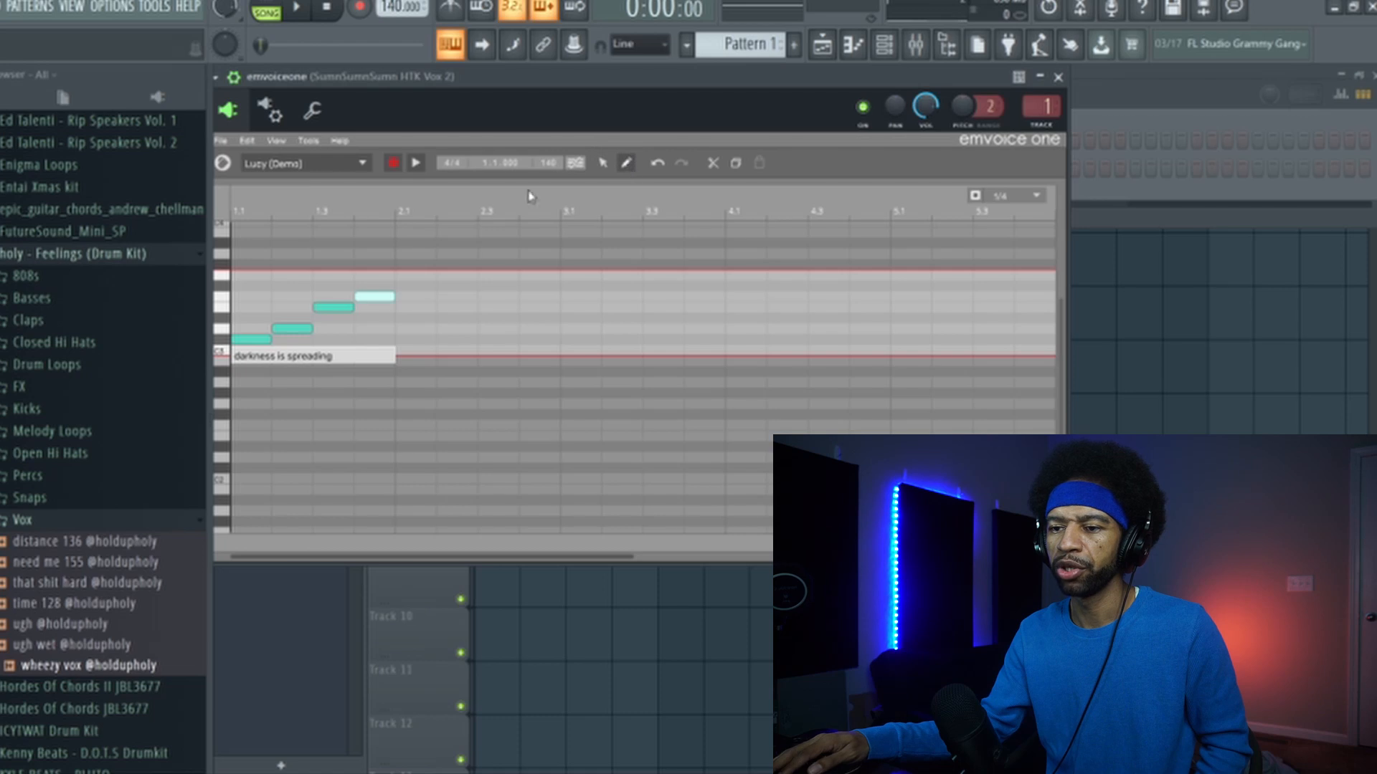
Enable the effect slots on mixer track 1 (SumnSumnSumn HTK Vox 2) and play the phrase through them.
key("F9")
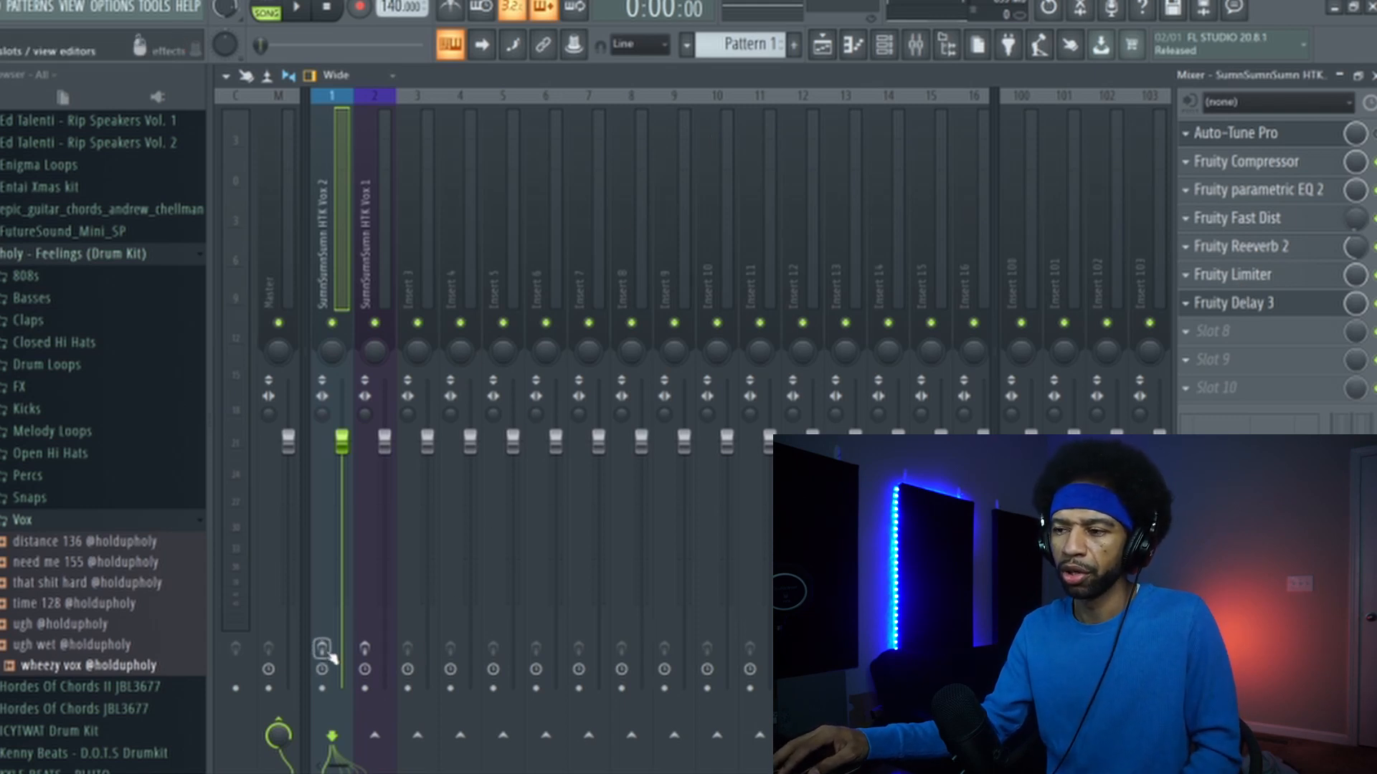
left_click(298, 7)
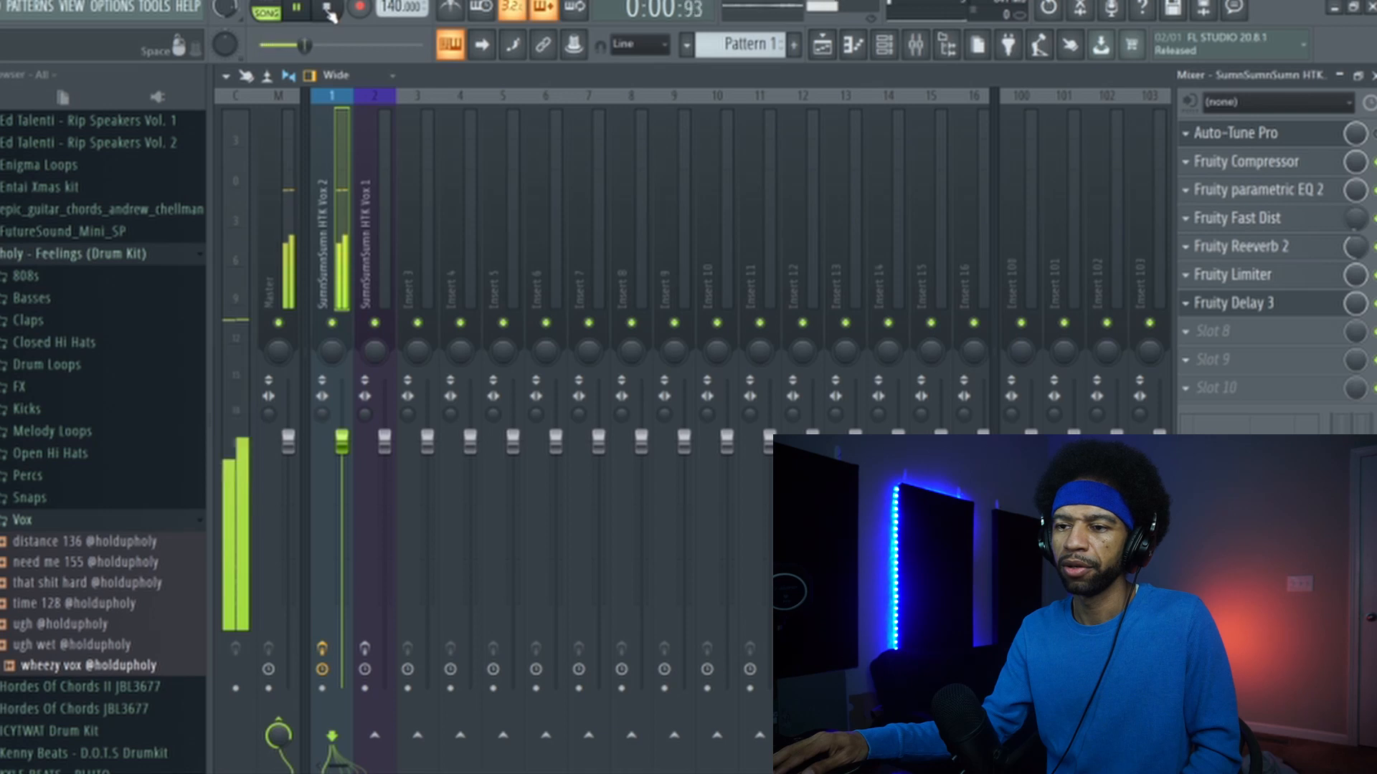
left_click(329, 13)
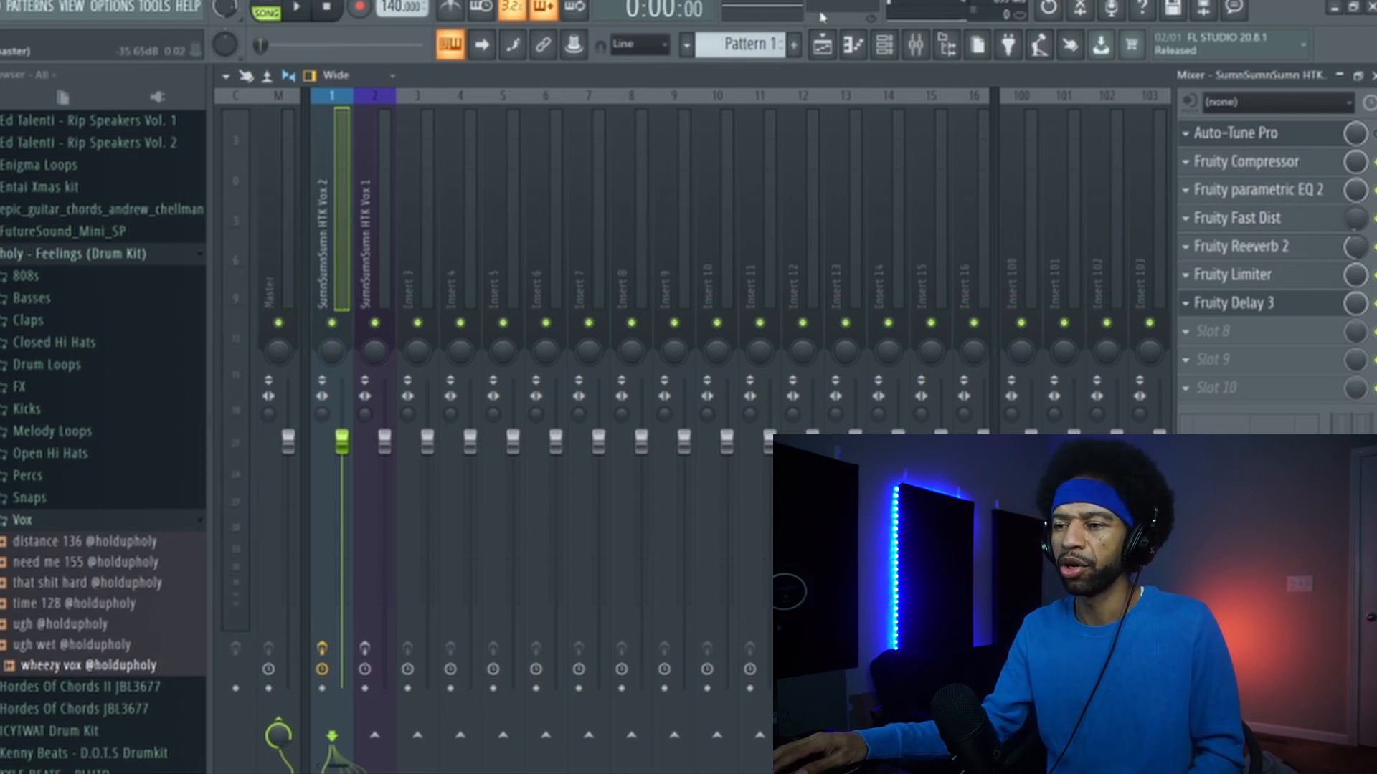
Route the emvoiceone channel to mixer track 2 and enable that track's effect slots.
left_click(884, 45)
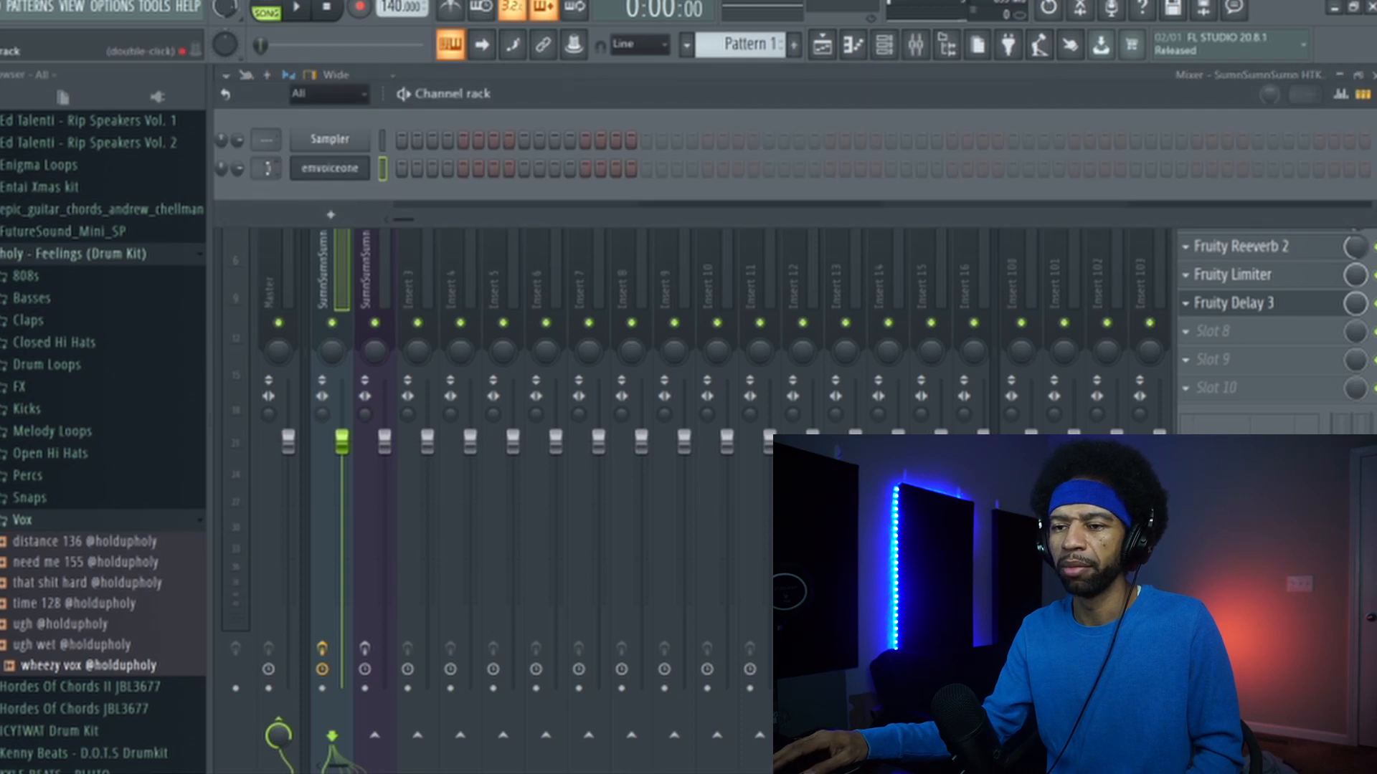
scroll(267, 168, "up", 1)
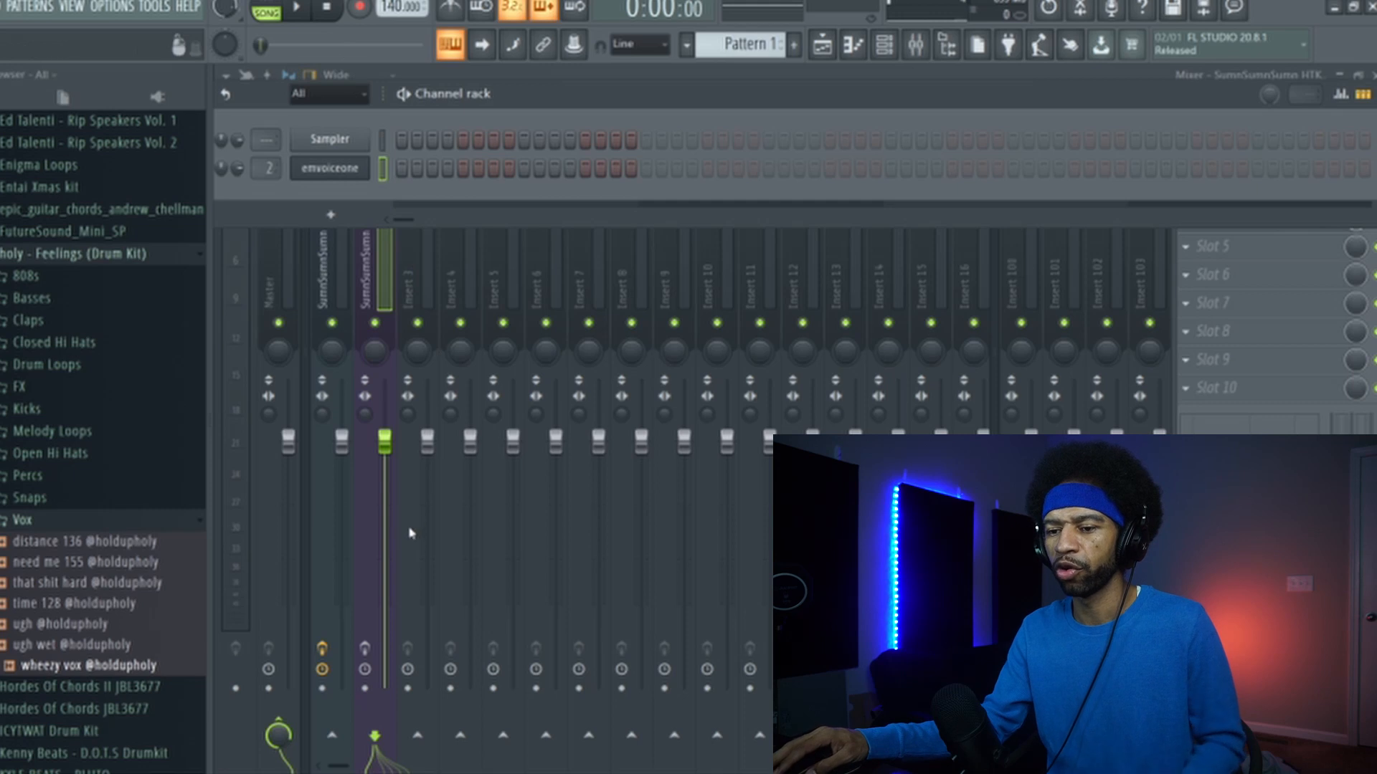
left_click(365, 649)
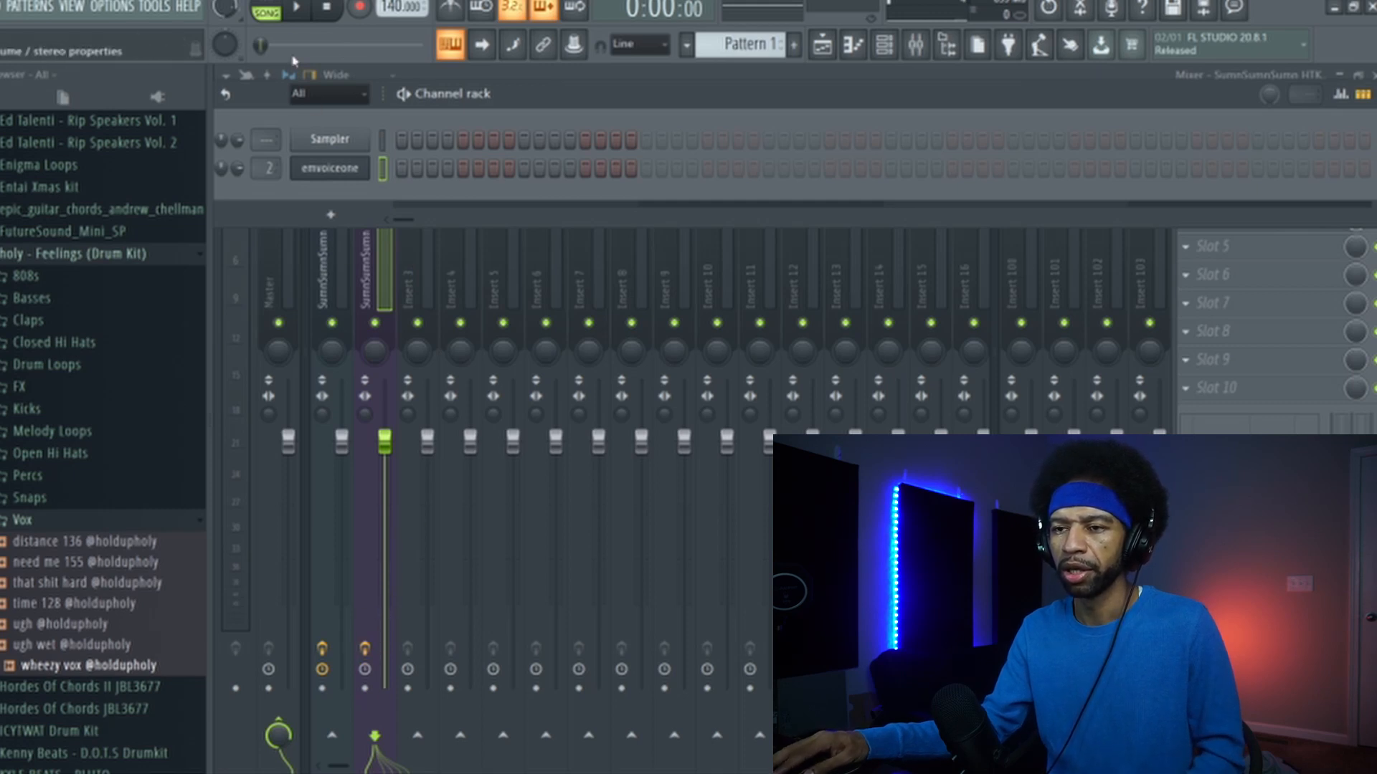
Play the phrase through mixer track 2's effect chain and stop playback.
left_click(299, 8)
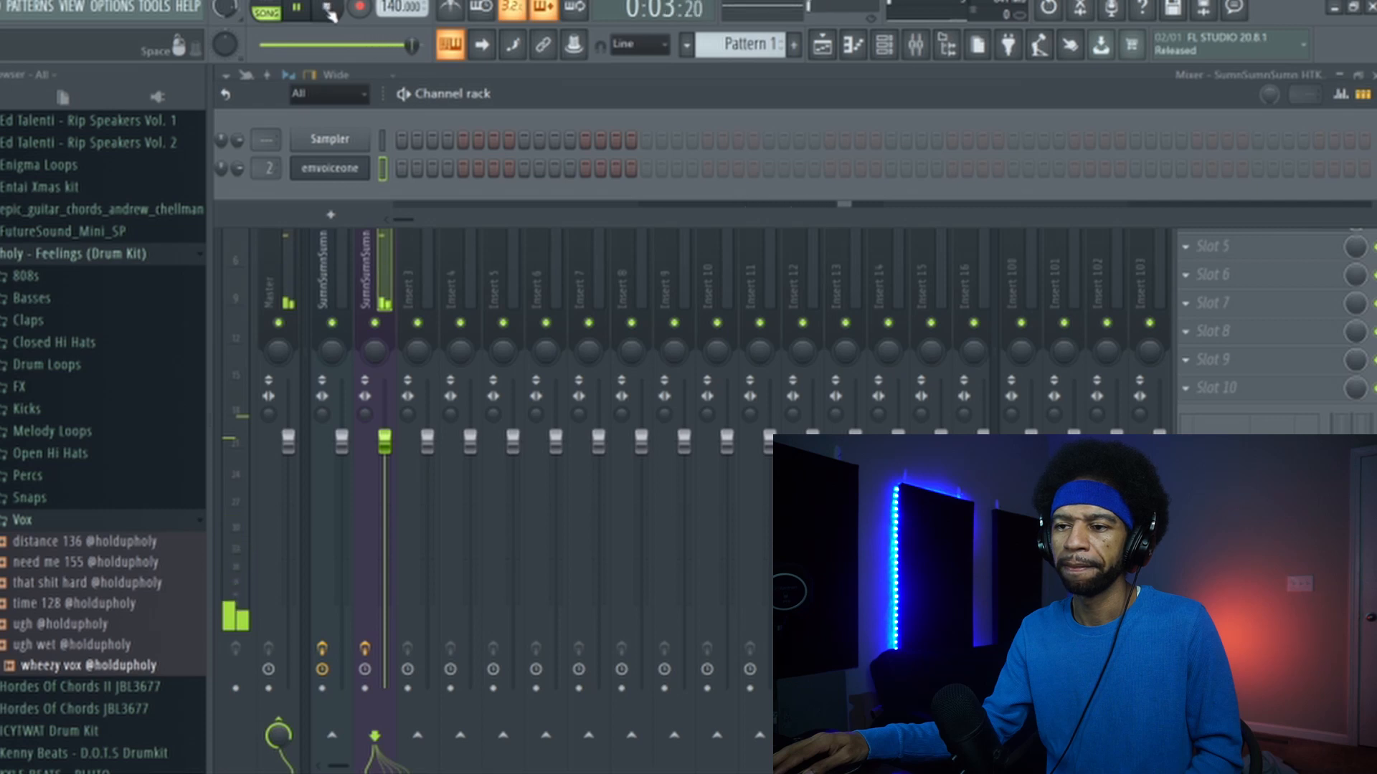
left_click(329, 11)
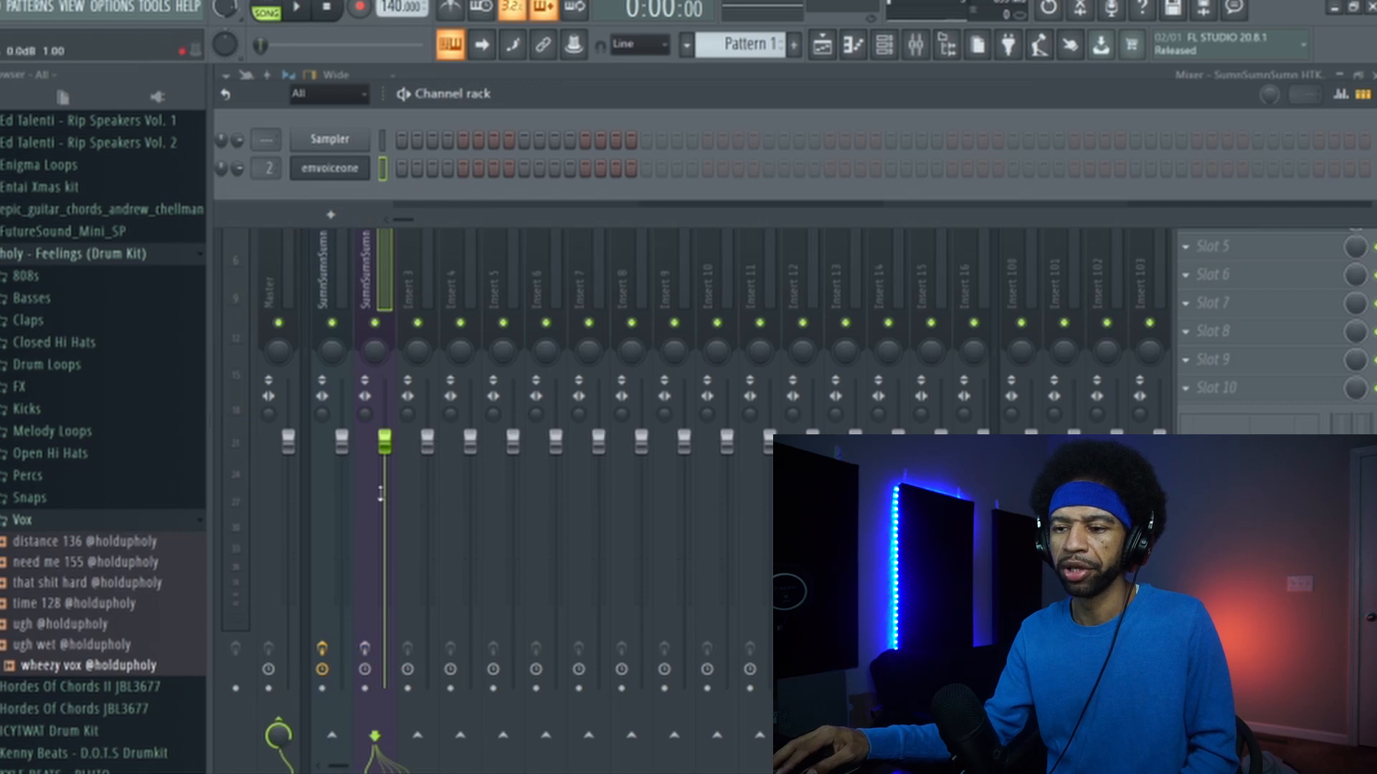
Open Auto-Tune Pro from mixer track 1, move its window clear of the view and play the phrase briefly.
left_click(326, 267)
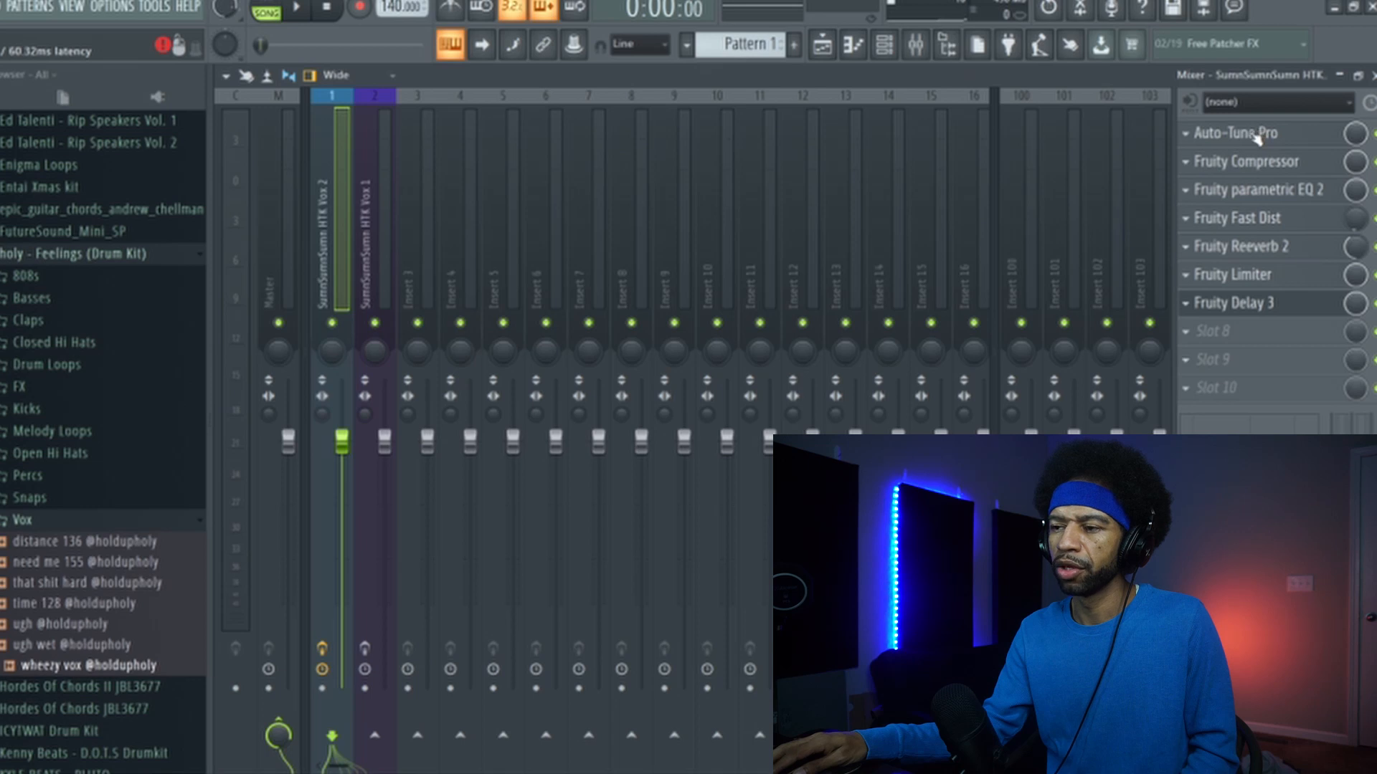
left_click(1256, 136)
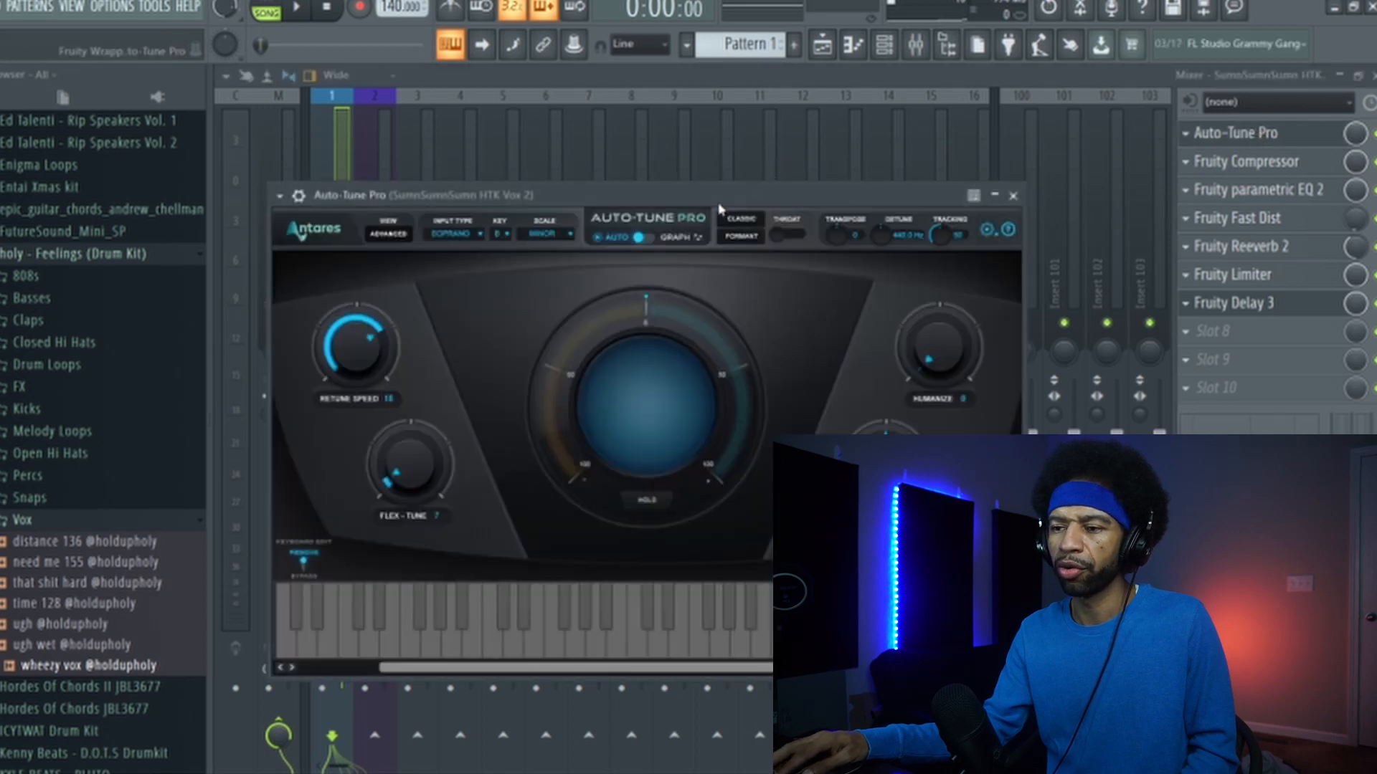
left_click_drag(718, 201, 665, 85)
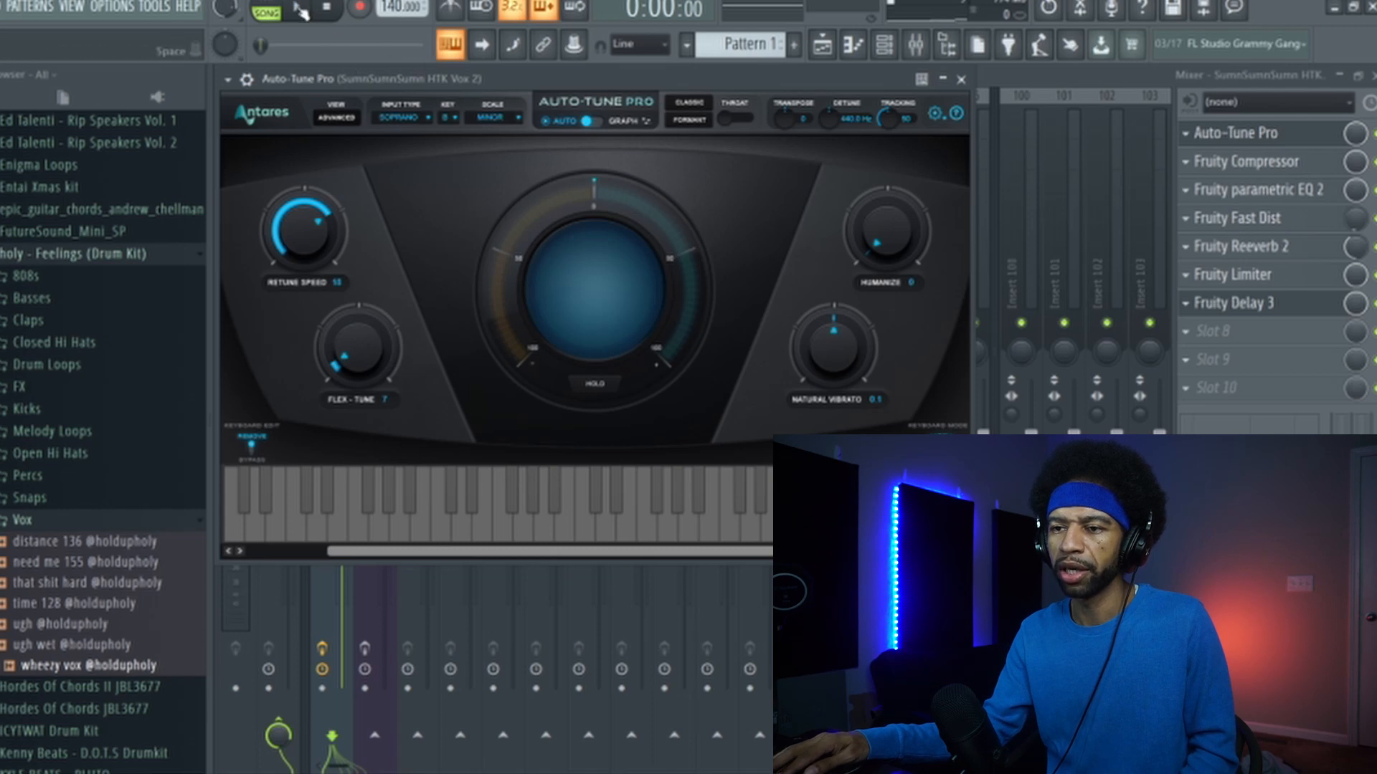
left_click(329, 11)
key("space")
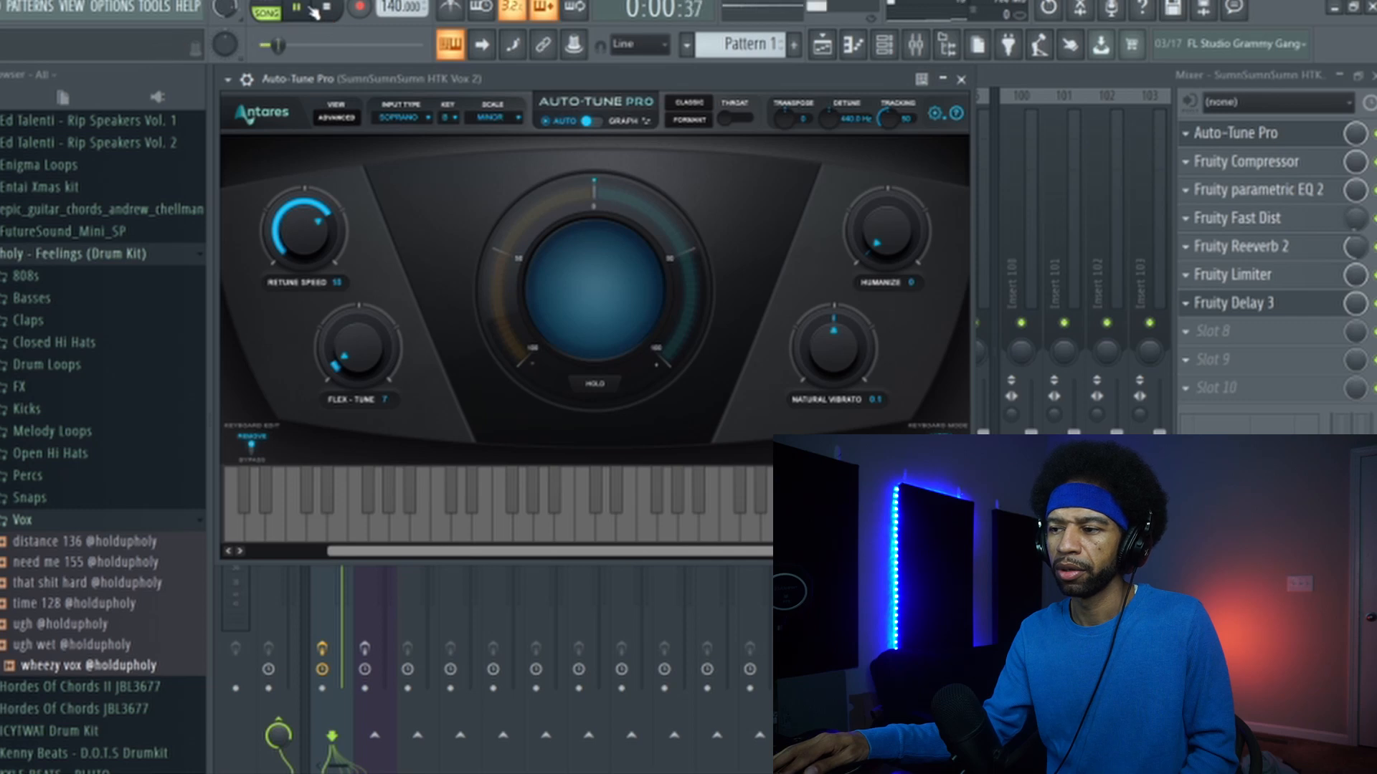
left_click(329, 12)
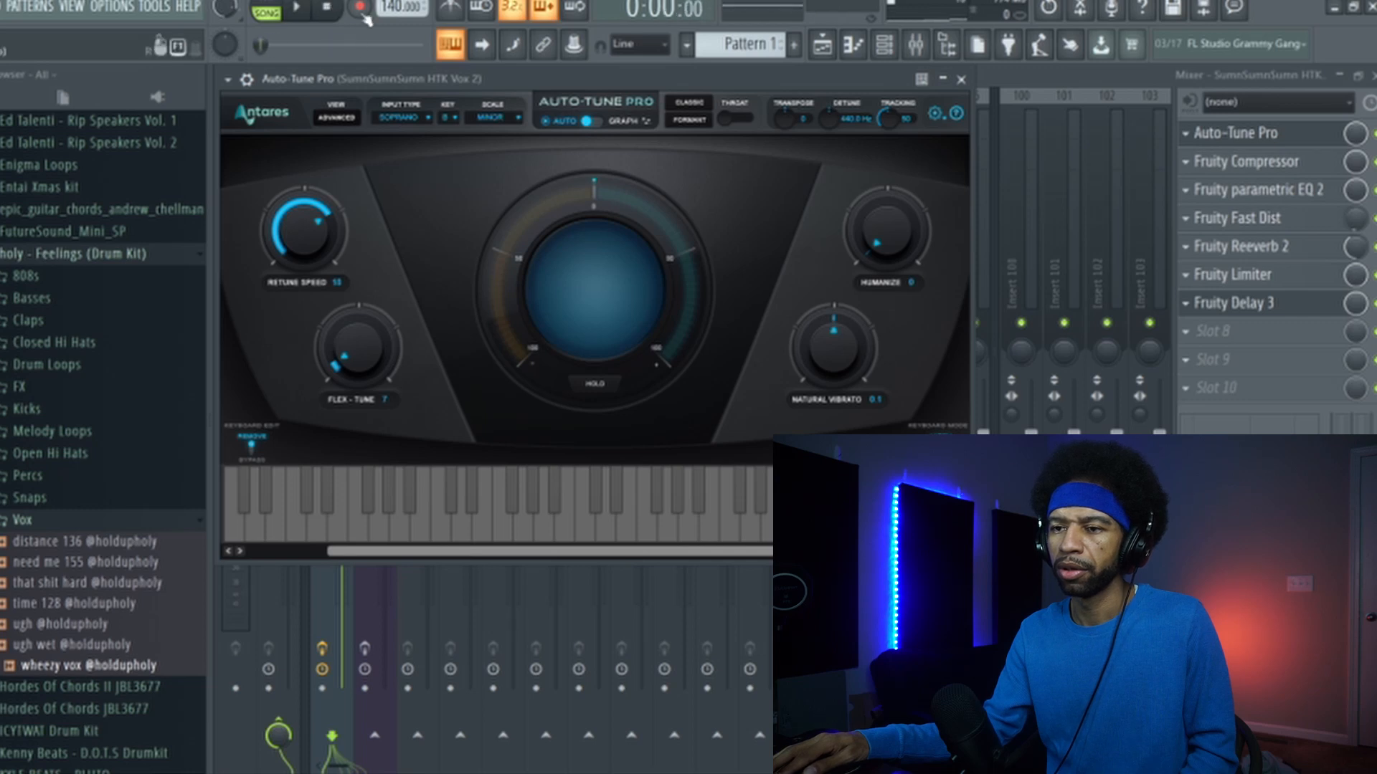
Route the emvoiceone channel to mixer track 1 and play the phrase through Auto-Tune Pro.
left_click(884, 48)
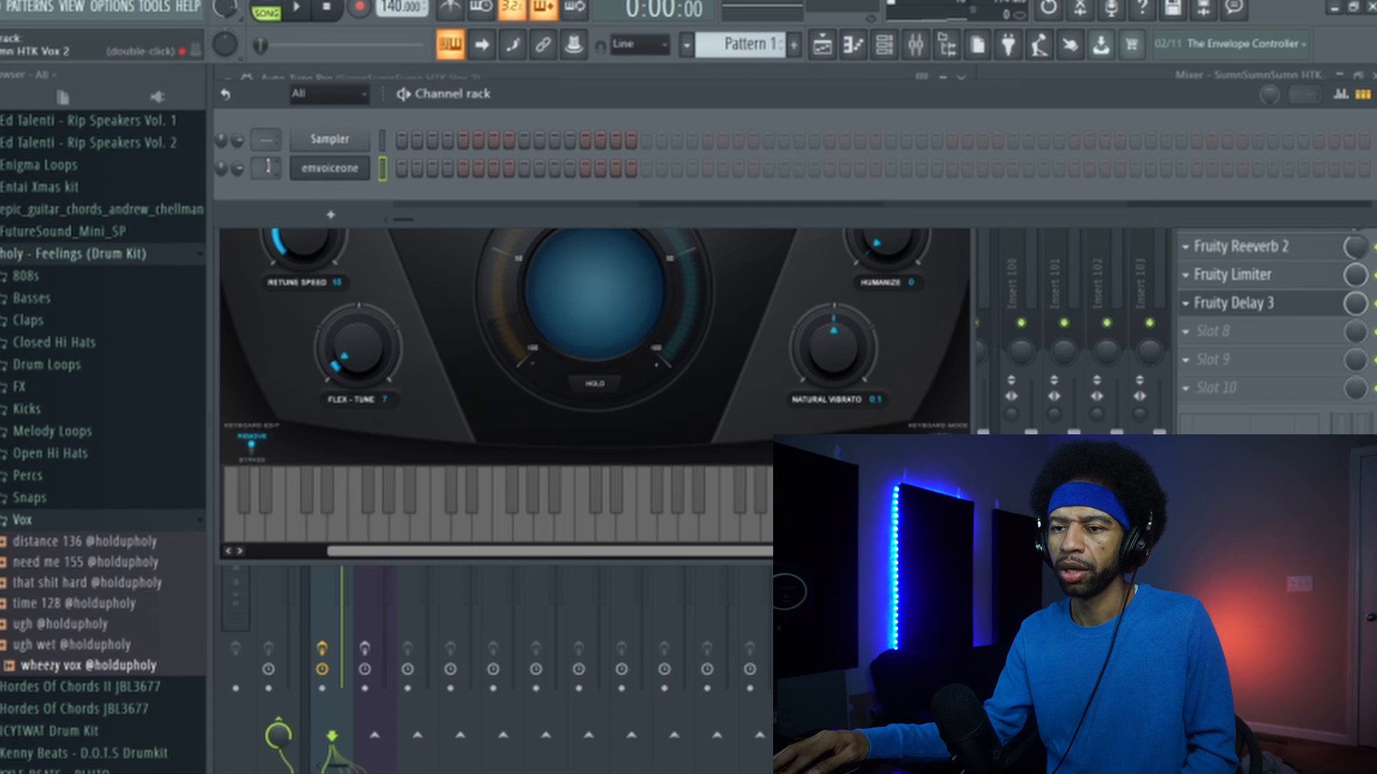
left_click(302, 9)
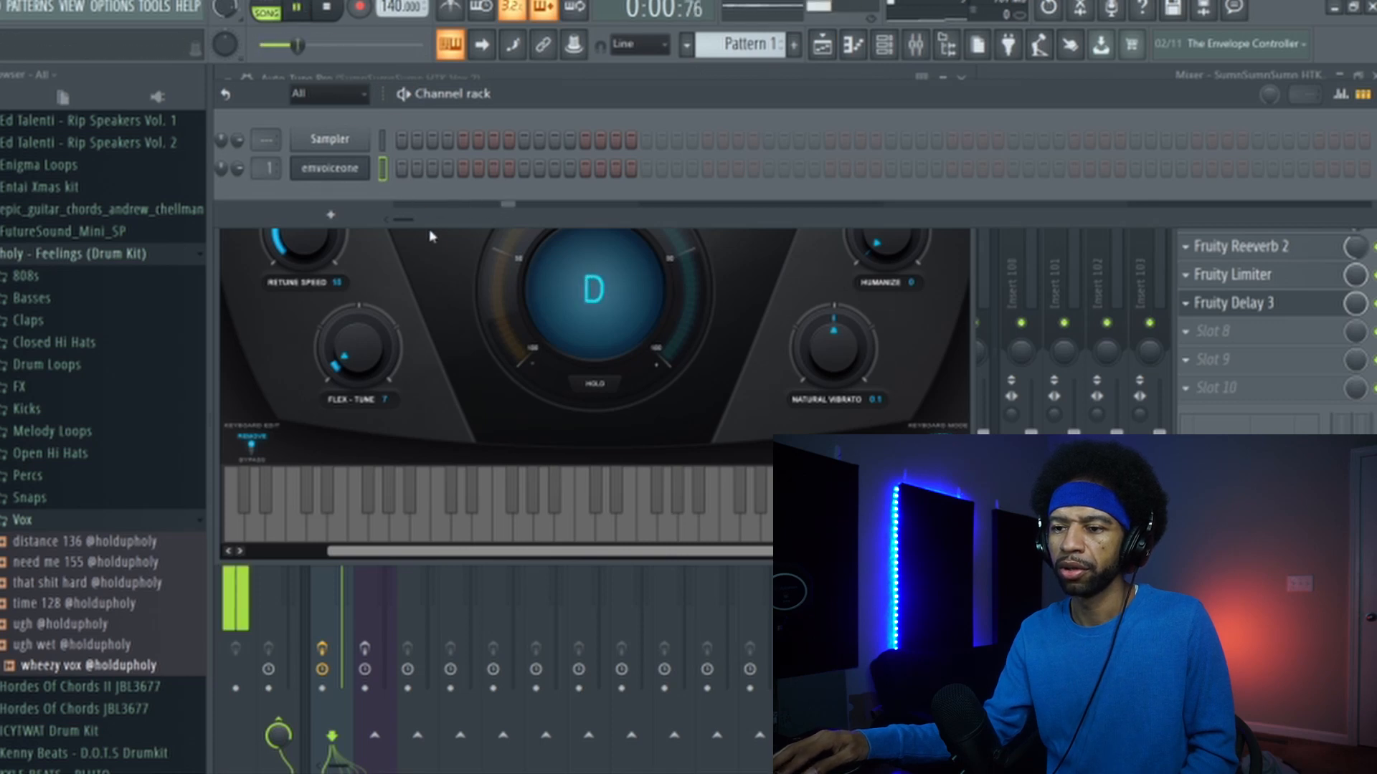
left_click(436, 256)
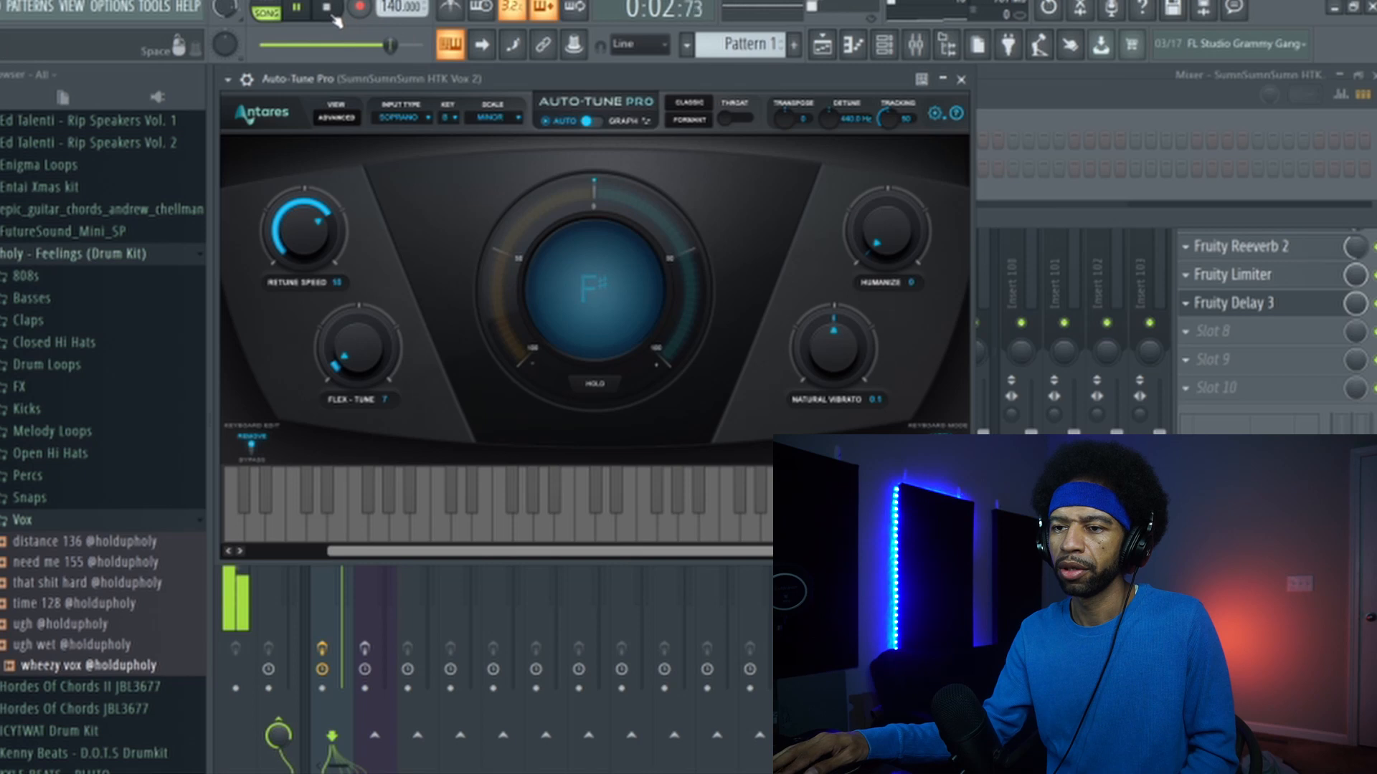
key("space")
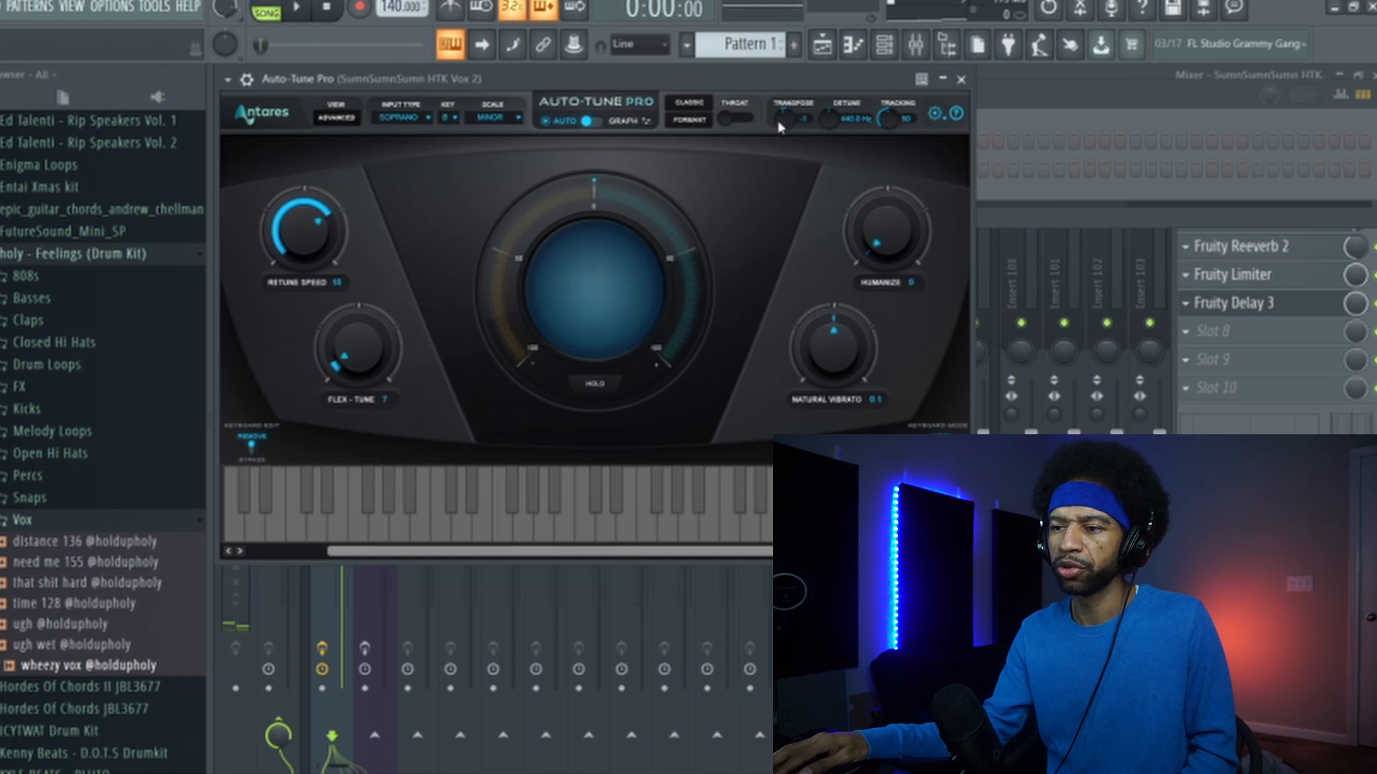
Try different Transpose amounts in Auto-Tune Pro during playback, from 11 down to -1, and stop playback.
left_click(302, 9)
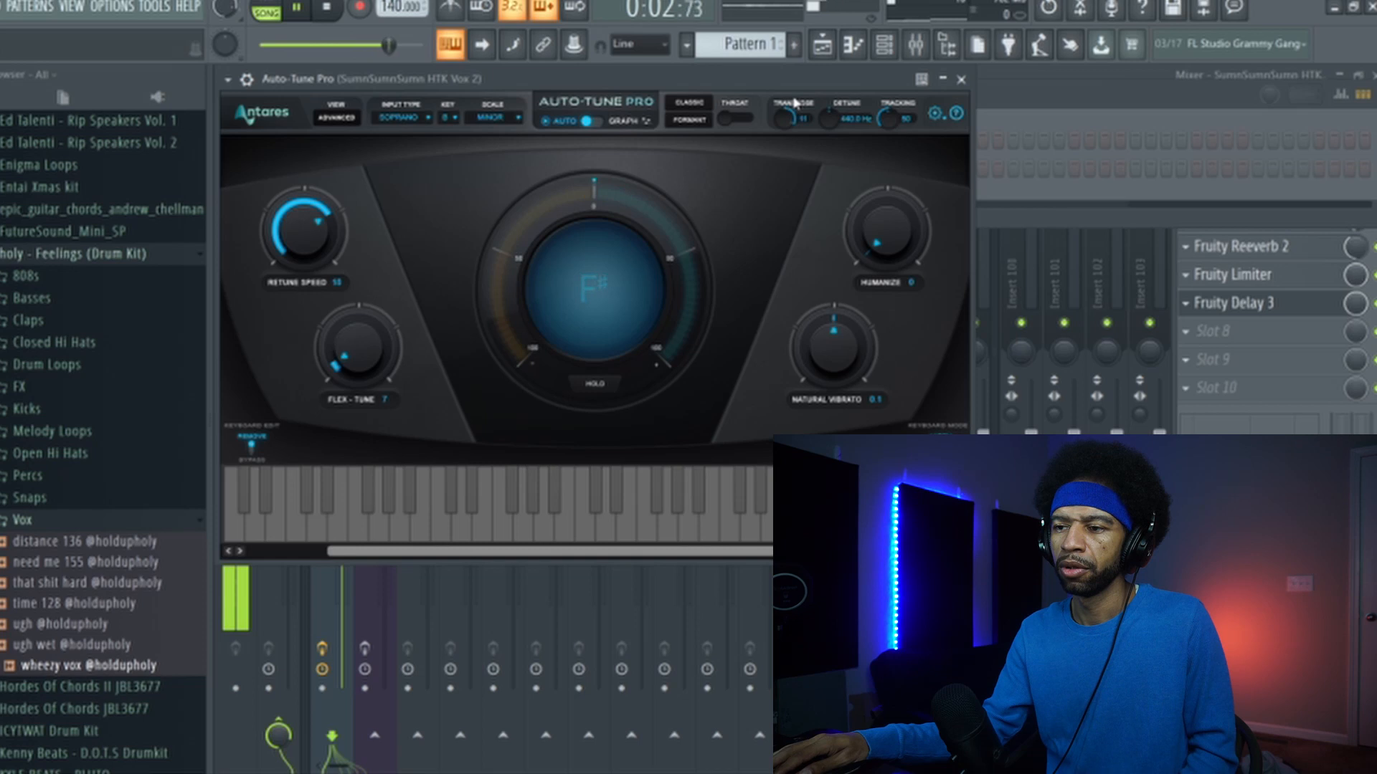
left_click_drag(785, 115, 768, 179)
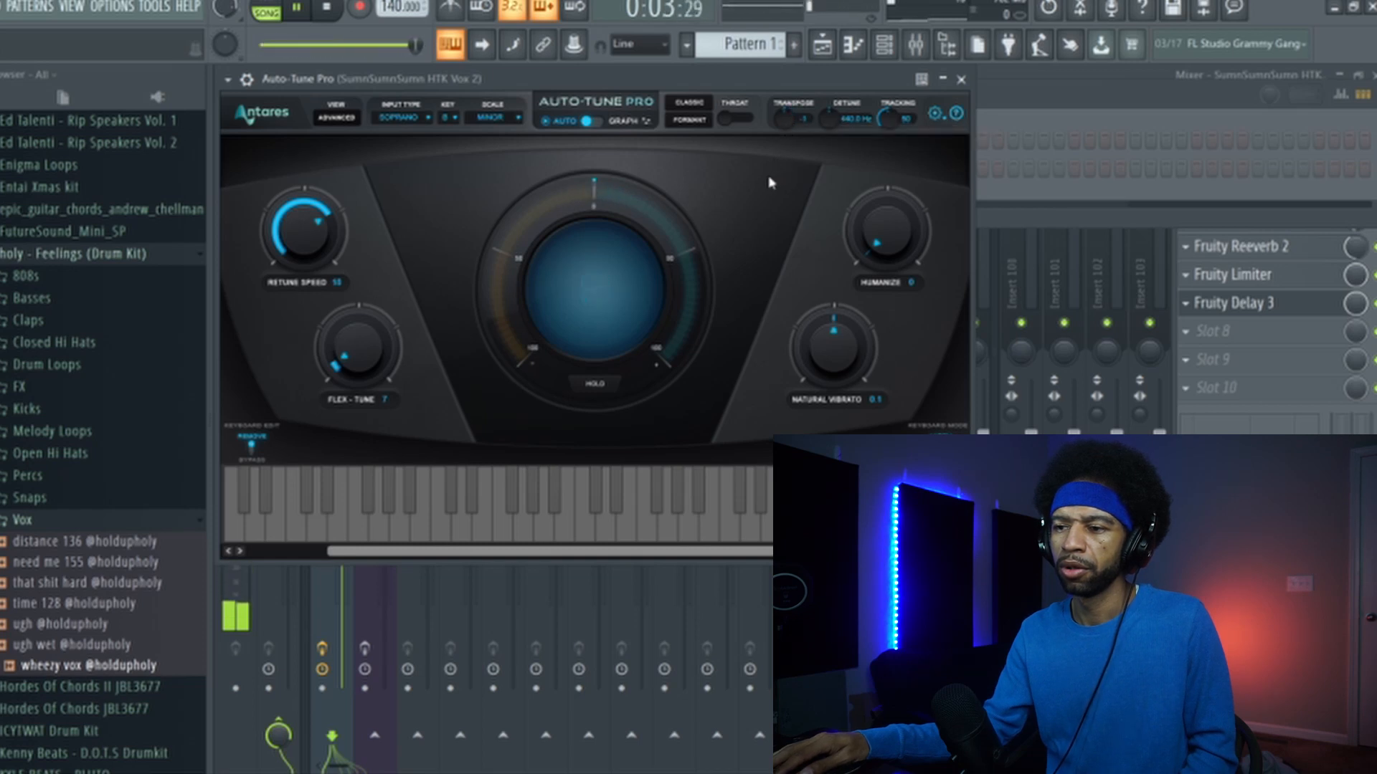
left_click(328, 9)
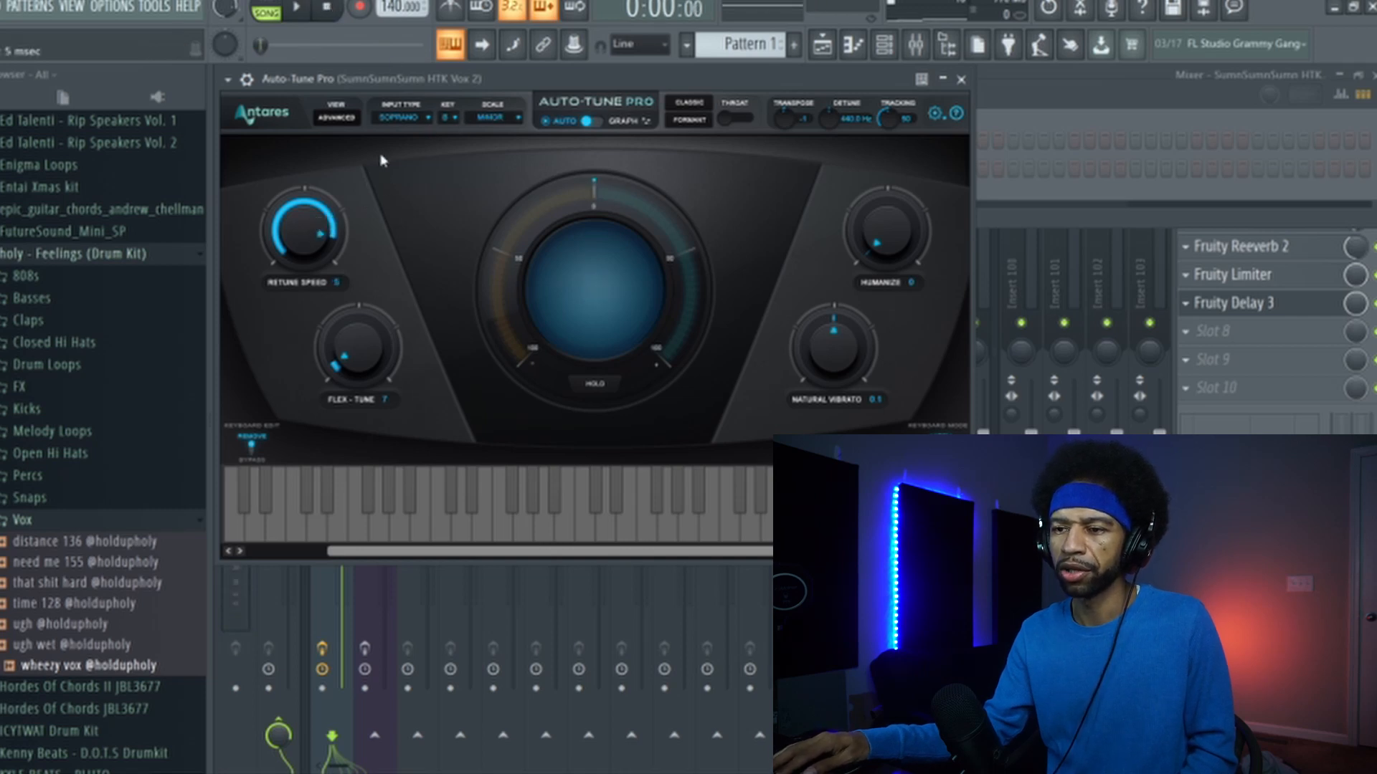
Set the Auto-Tune Pro key to A and the Retune Speed to 12 while auditioning the phrase.
left_click(408, 123)
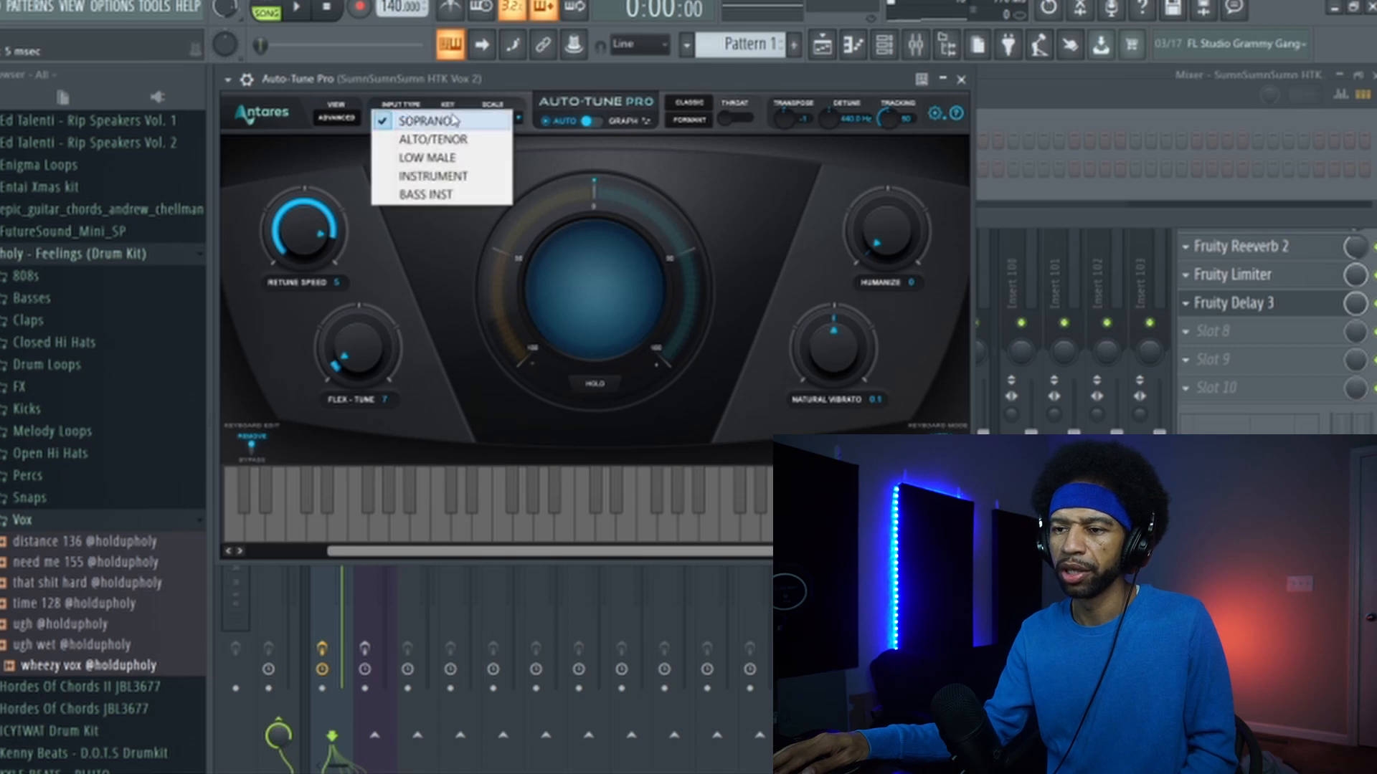
left_click(546, 166)
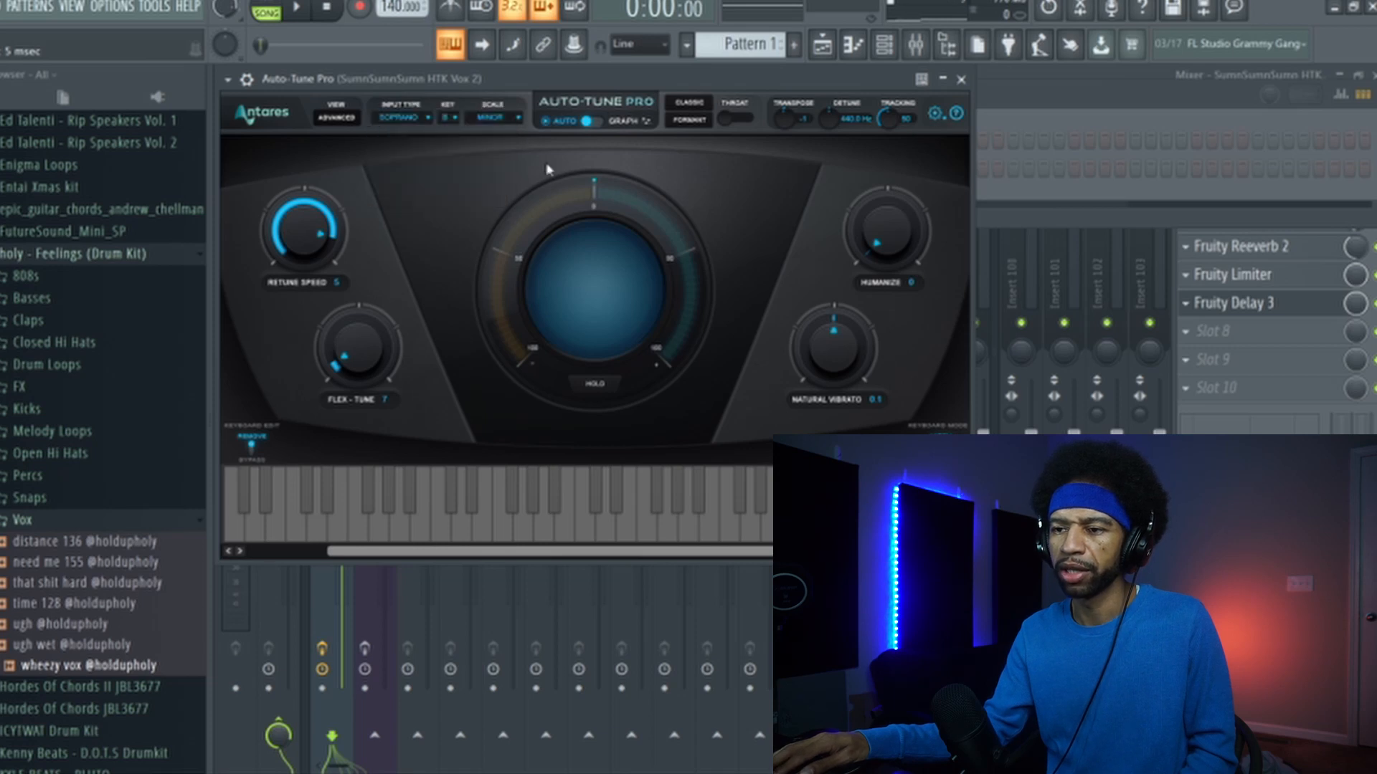
left_click(457, 121)
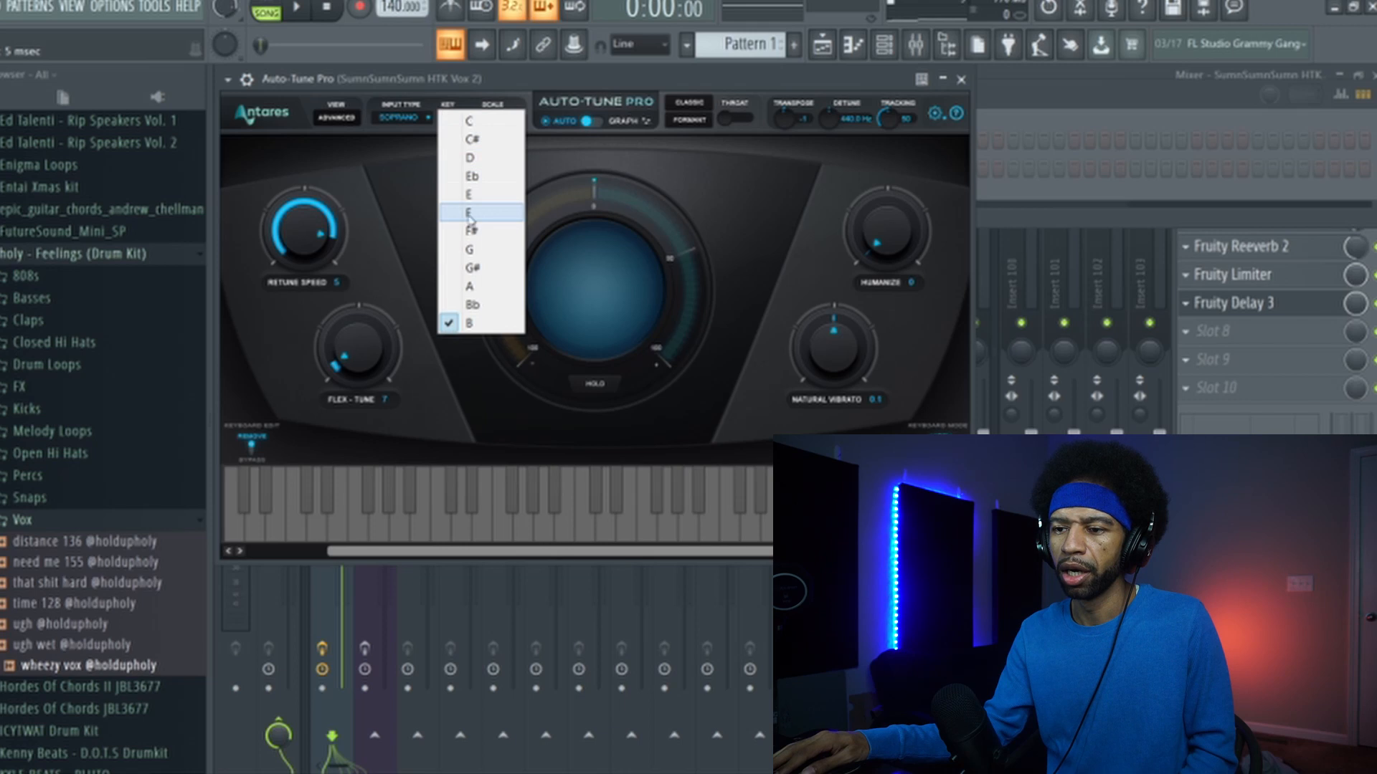
left_click(462, 287)
key("space")
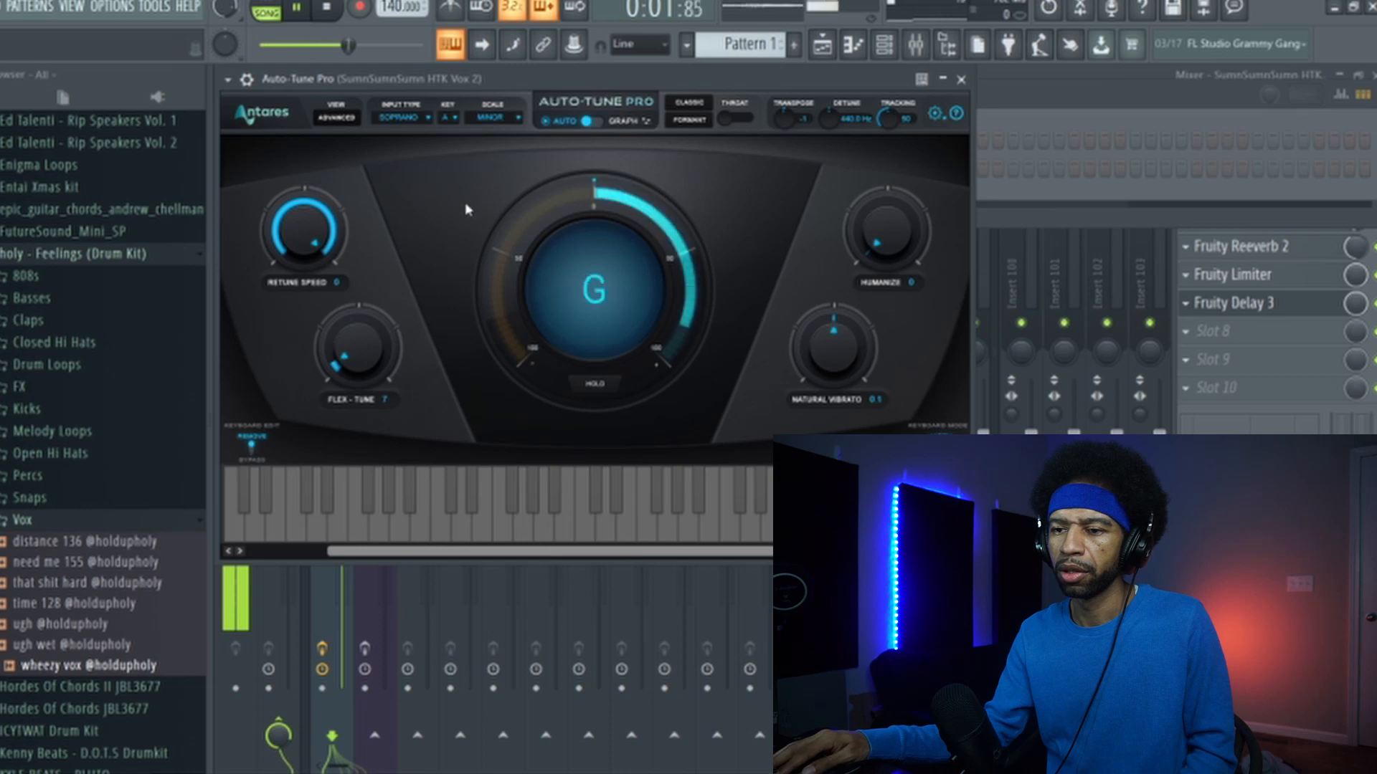
mouse_move(310, 238)
left_mouse_down()
mouse_move(305, 271)
mouse_move(313, 239)
left_mouse_up()
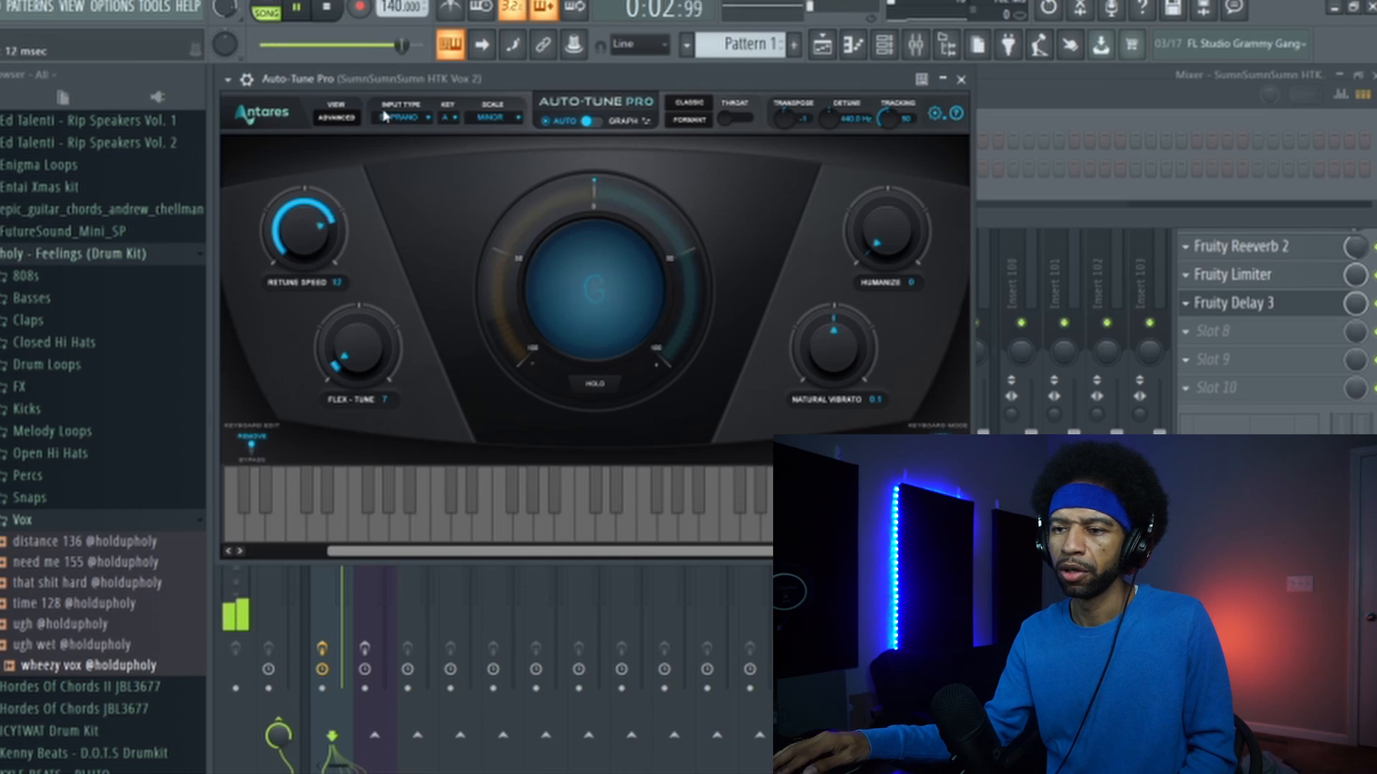
left_click(328, 9)
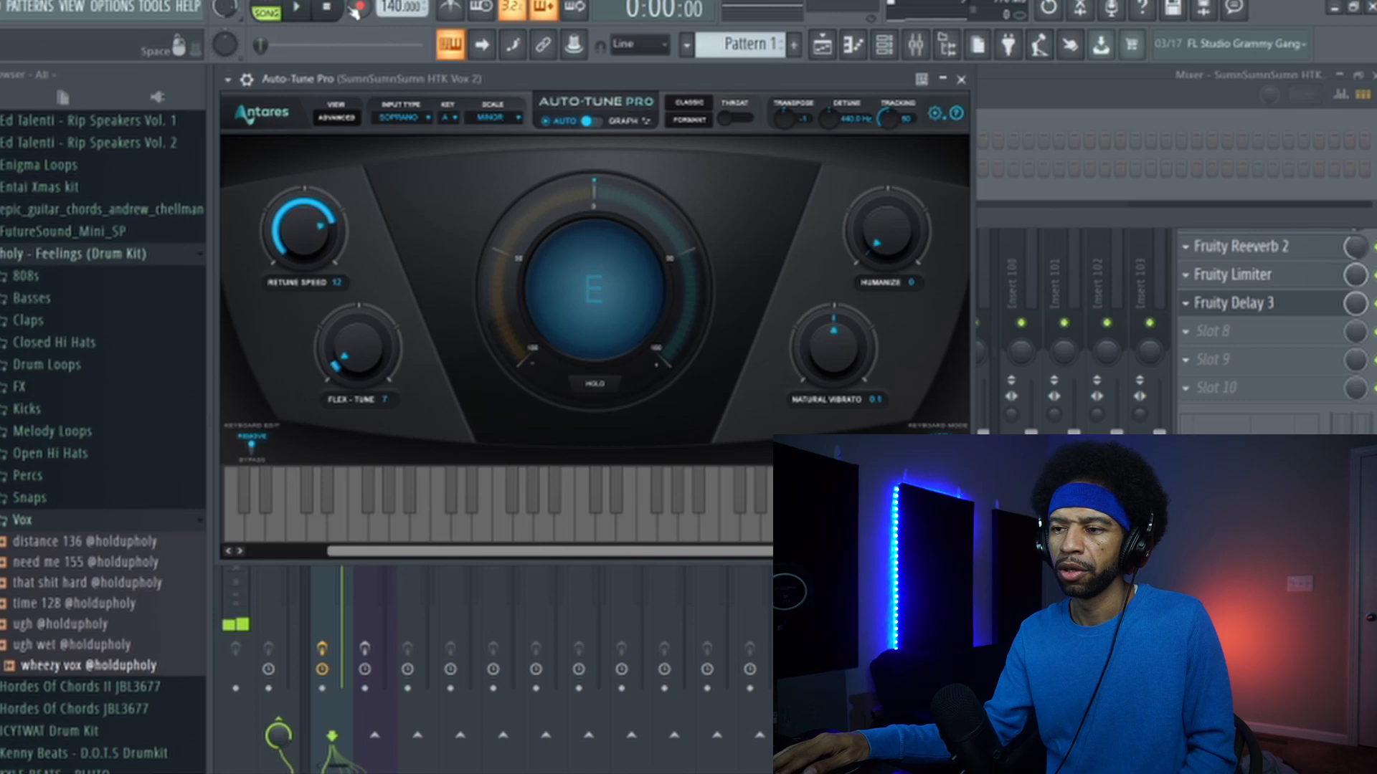
Set the Auto-Tune Pro Transpose to 4 while the phrase plays and stop playback.
left_click(302, 9)
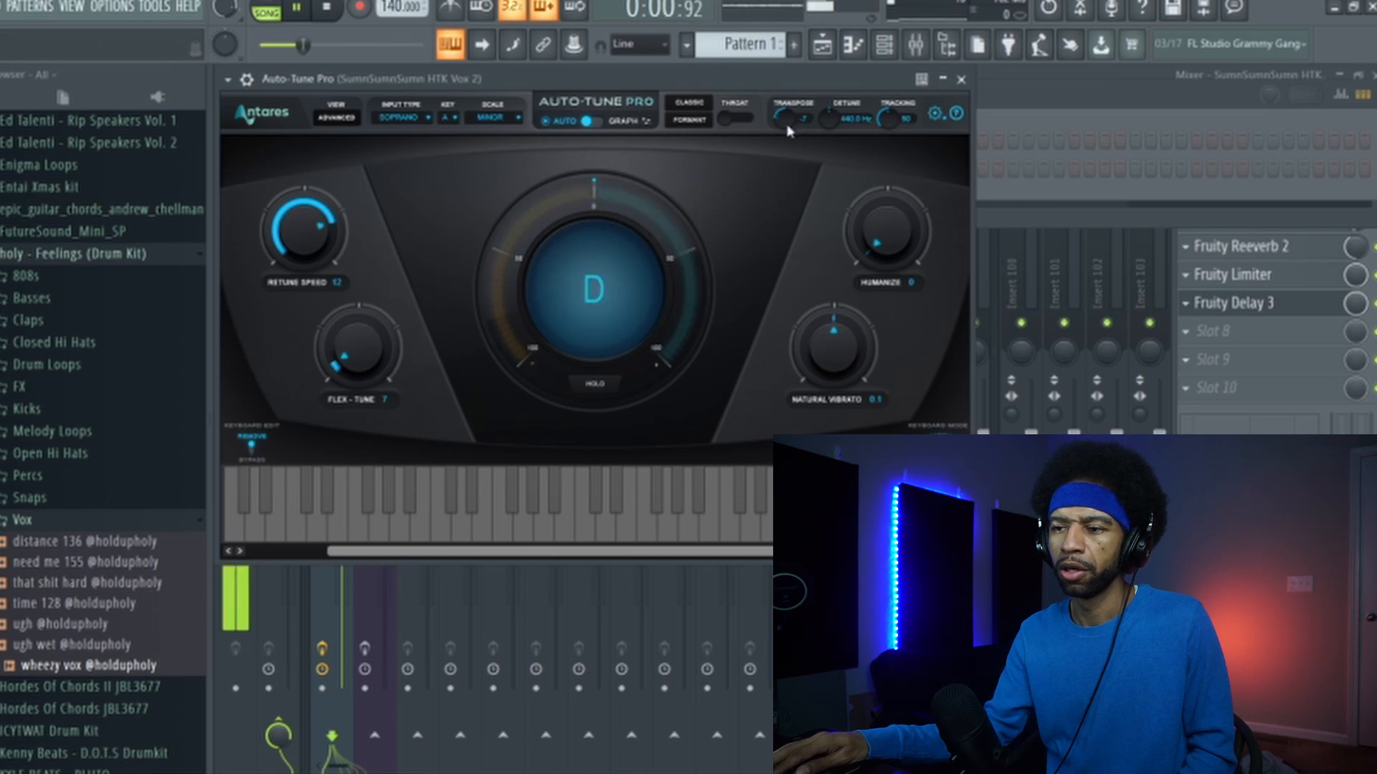
left_click_drag(788, 131, 796, 55)
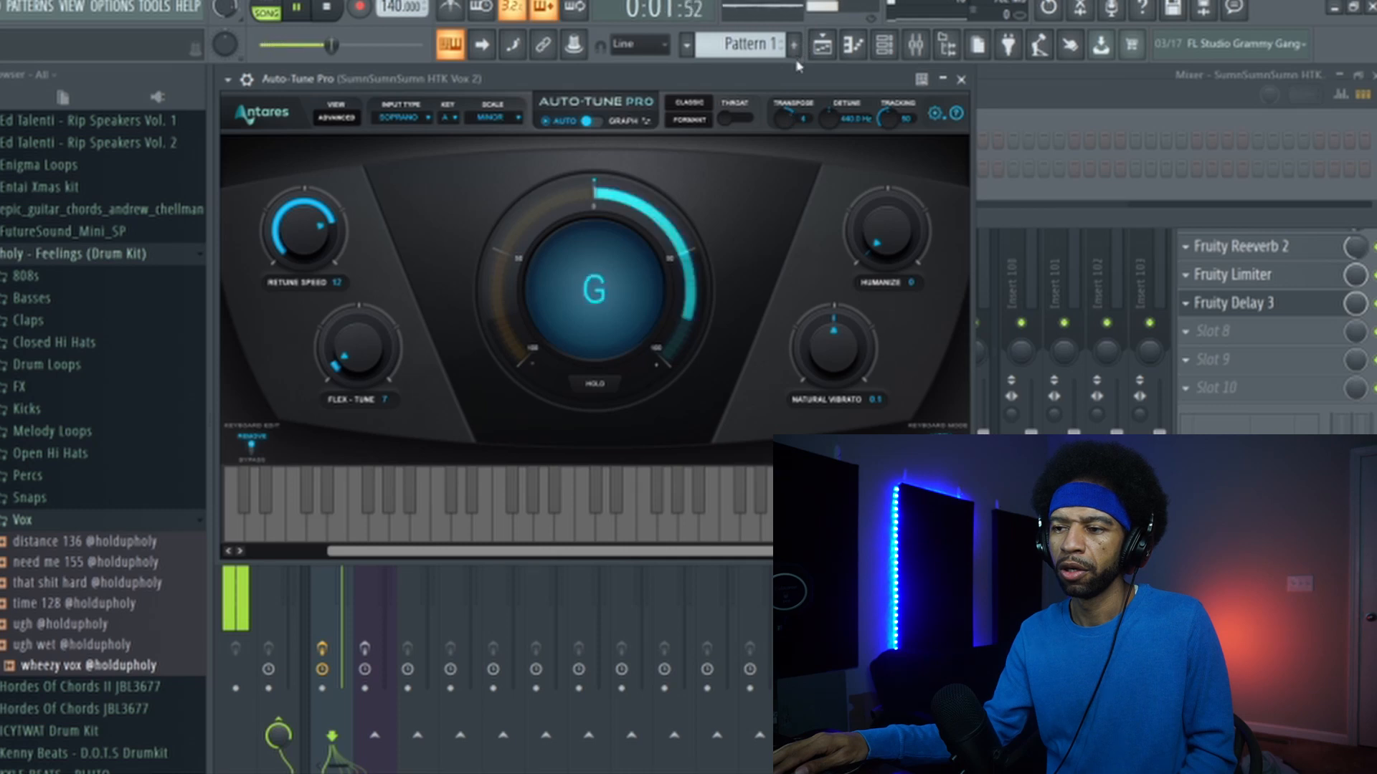
key("space")
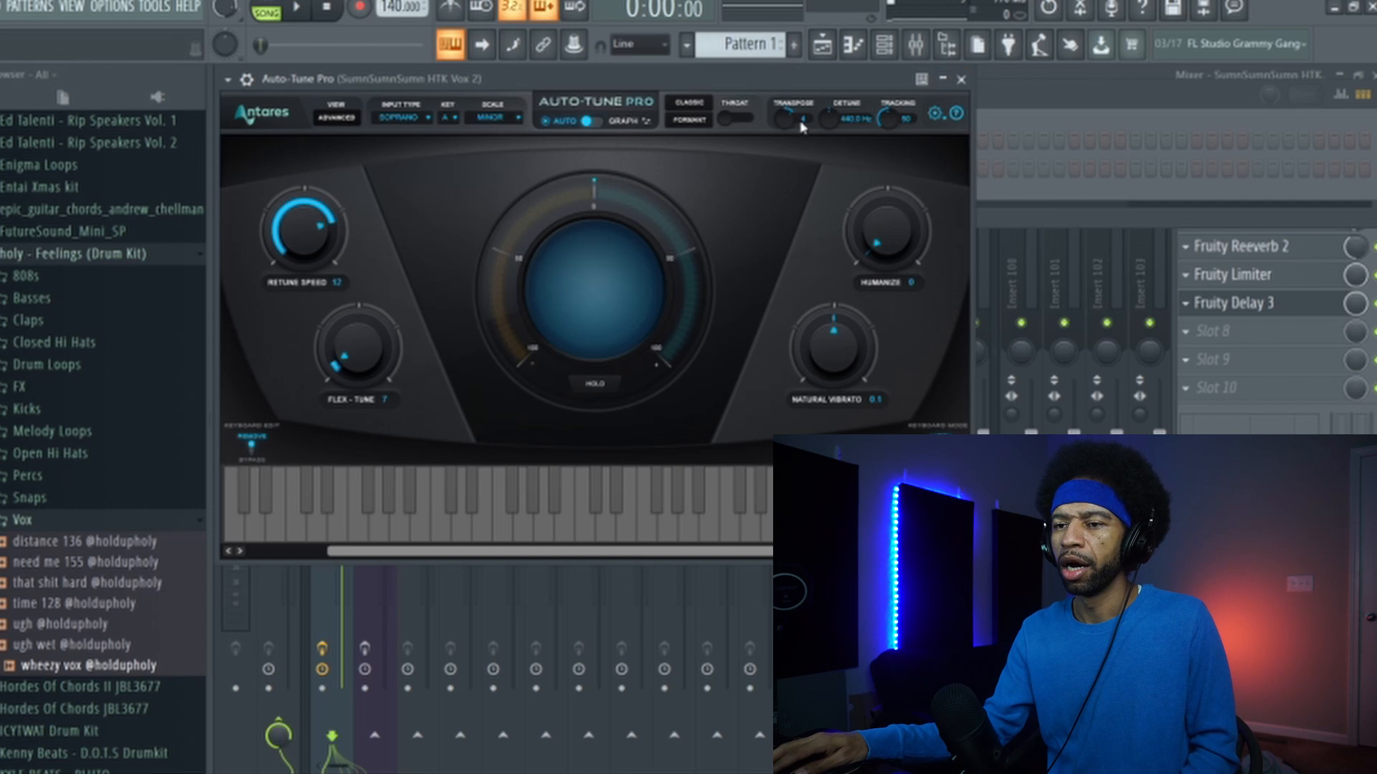
Route the emvoiceone channel to mixer track 2, close Auto-Tune Pro and select mixer track 2.
left_click(1015, 102)
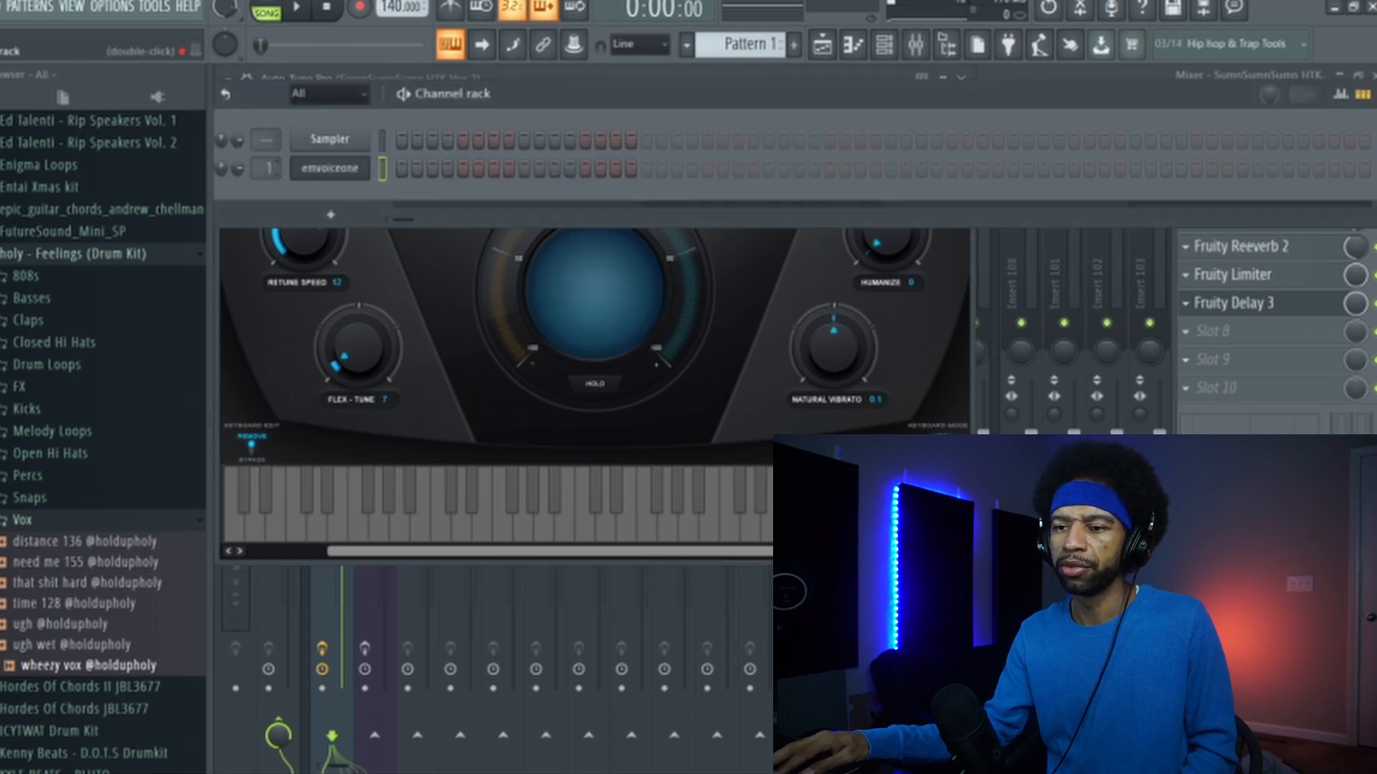
left_click(380, 258)
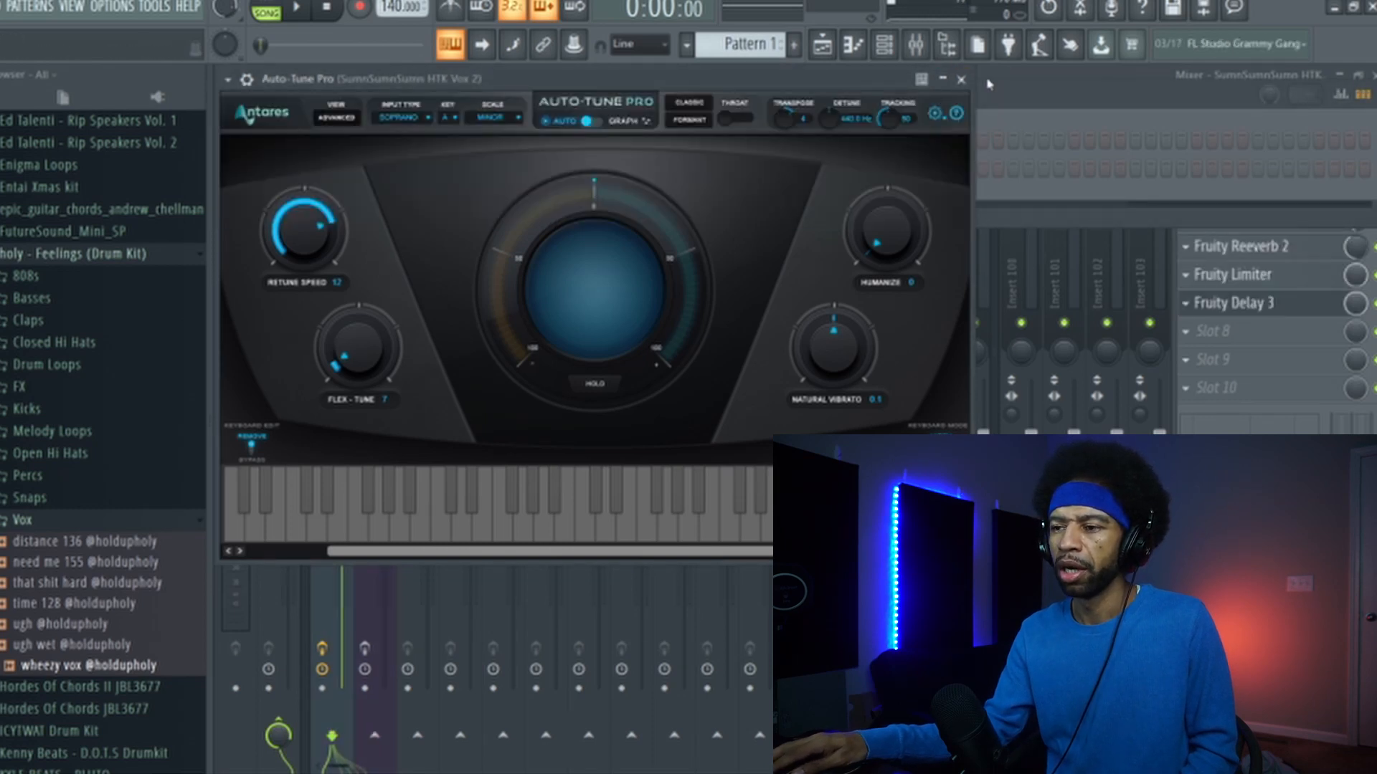
left_click(962, 80)
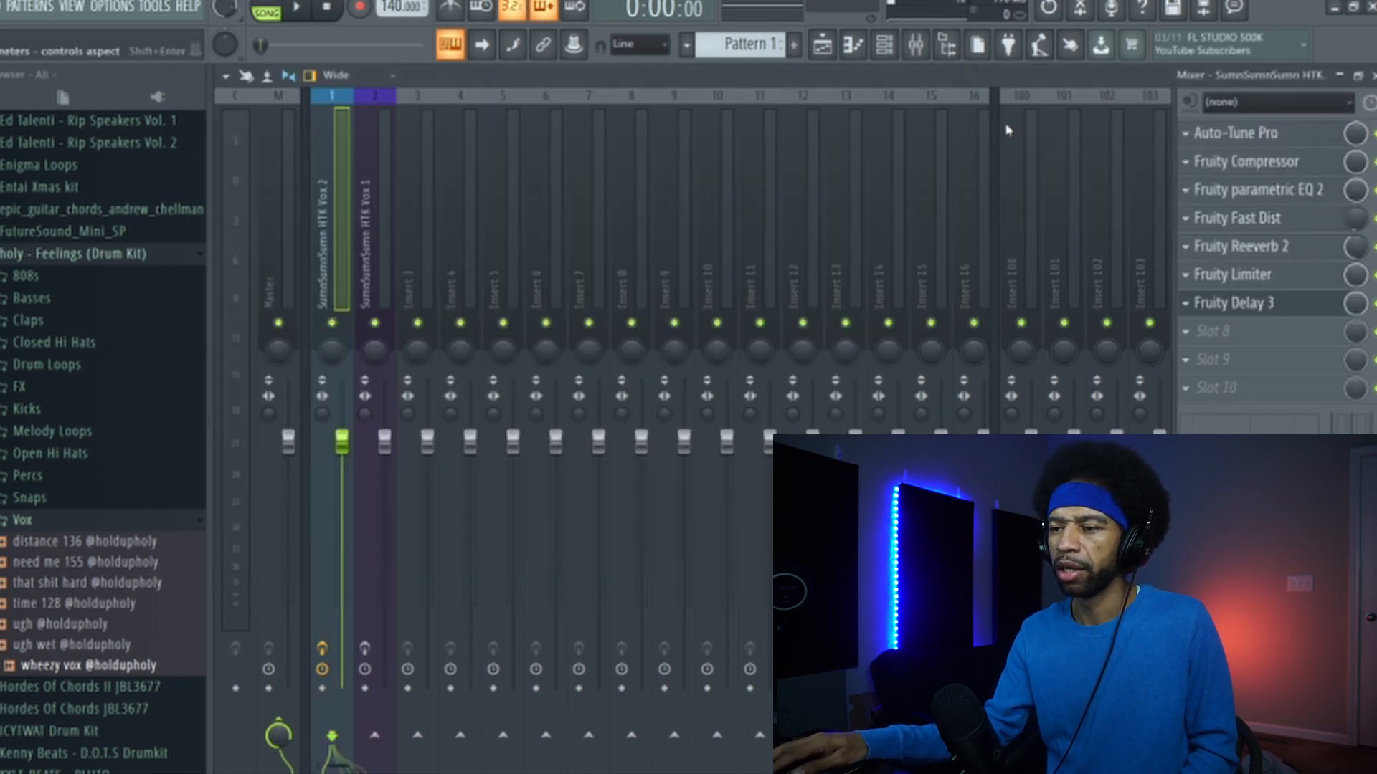
left_click(375, 191)
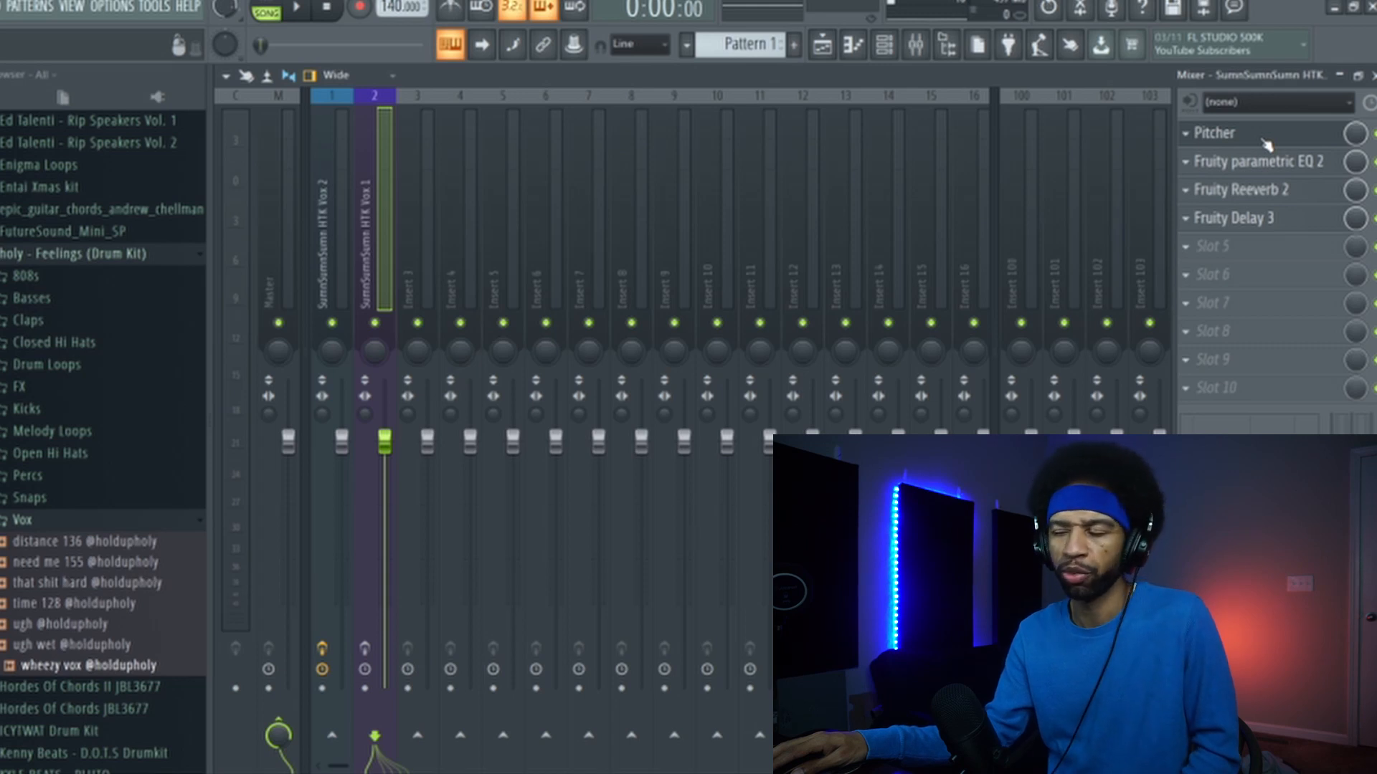
Enable mixer track 2's effect slots during playback of the phrase and open its Pitcher plugin.
left_click(303, 7)
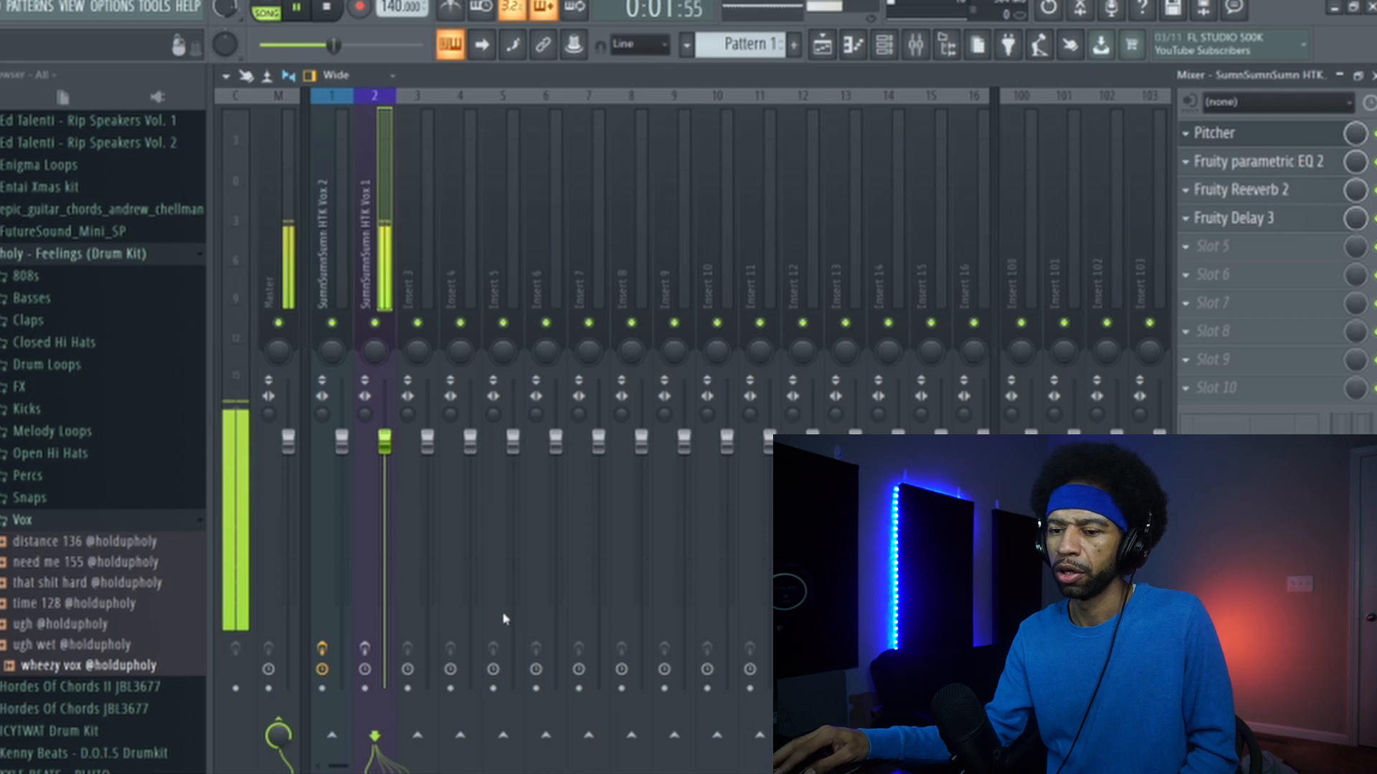
left_click(364, 649)
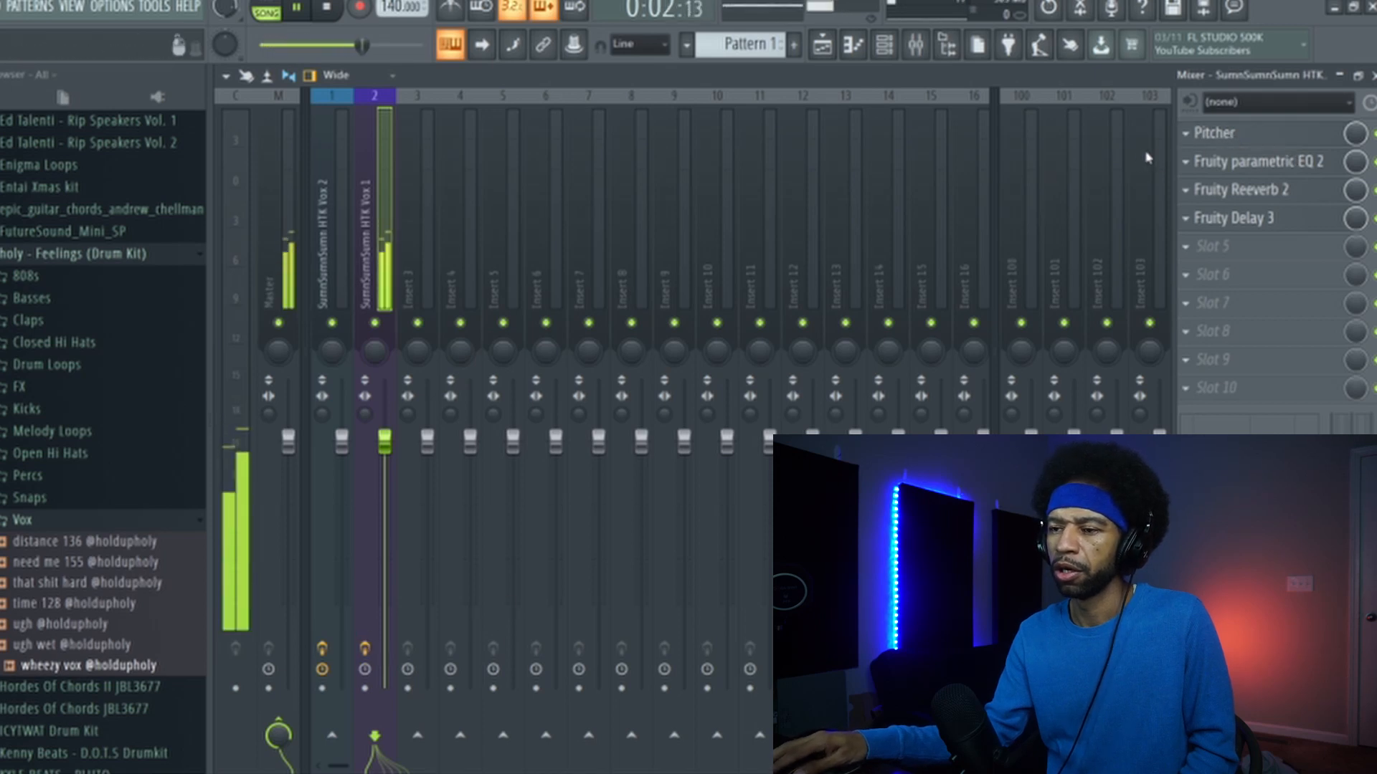
left_click(1231, 133)
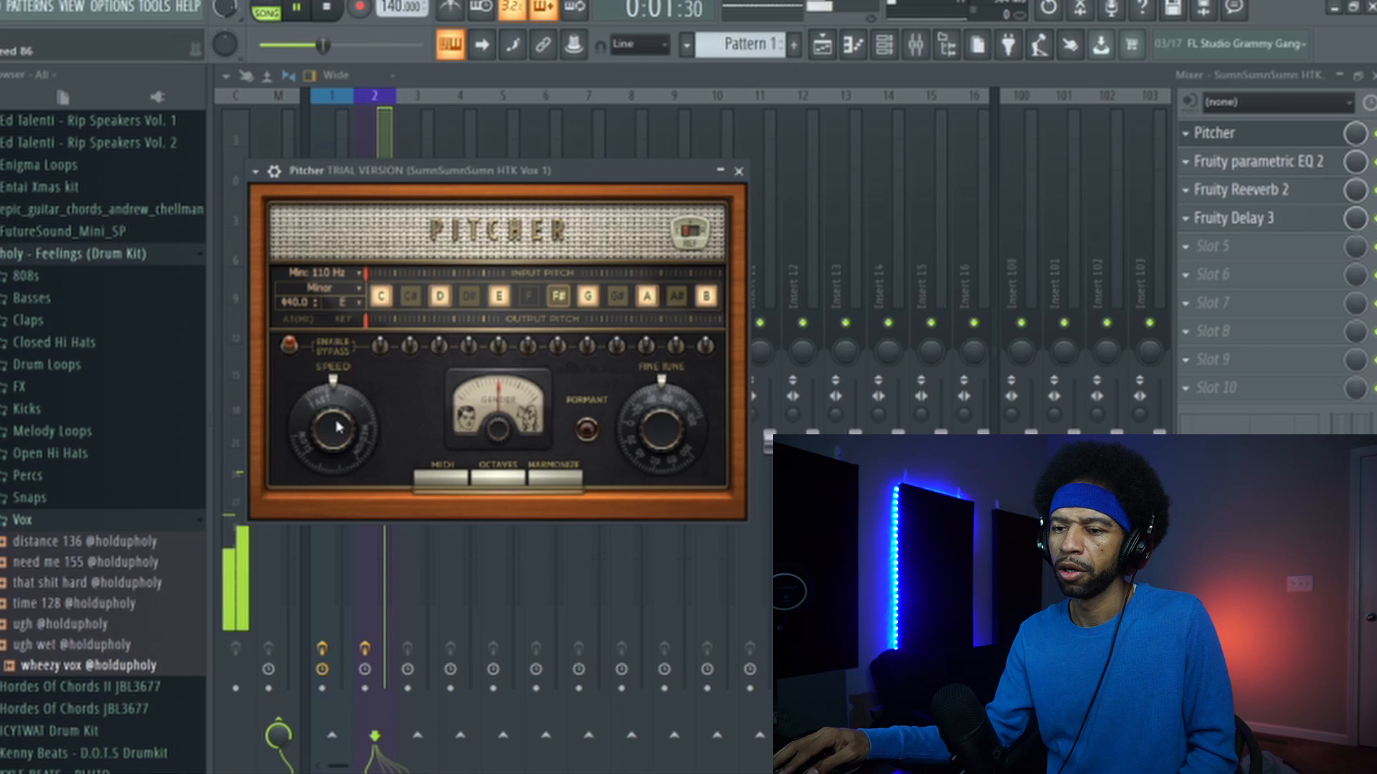
Try the Major scale in Pitcher, set the scale to Pentatonic and replay the phrase from the start.
left_click(358, 287)
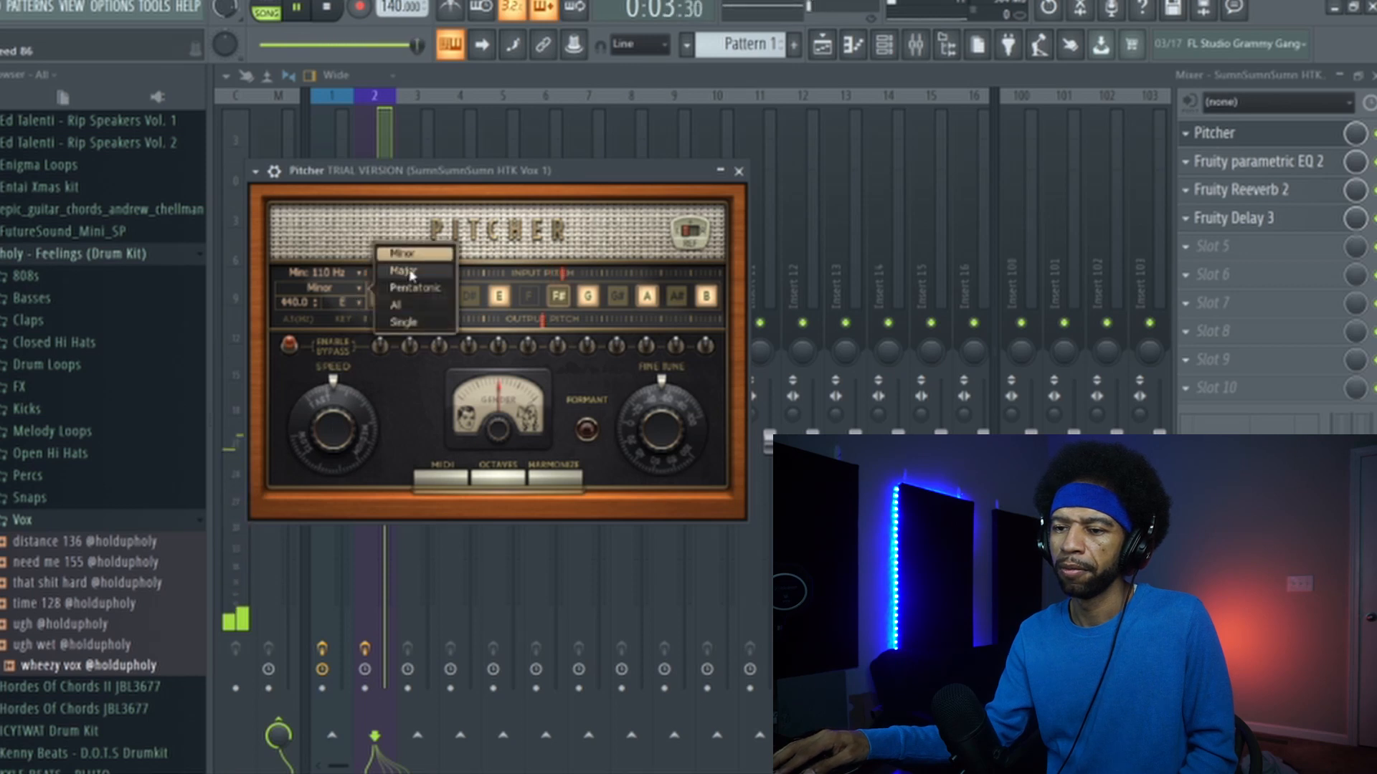
left_click(403, 271)
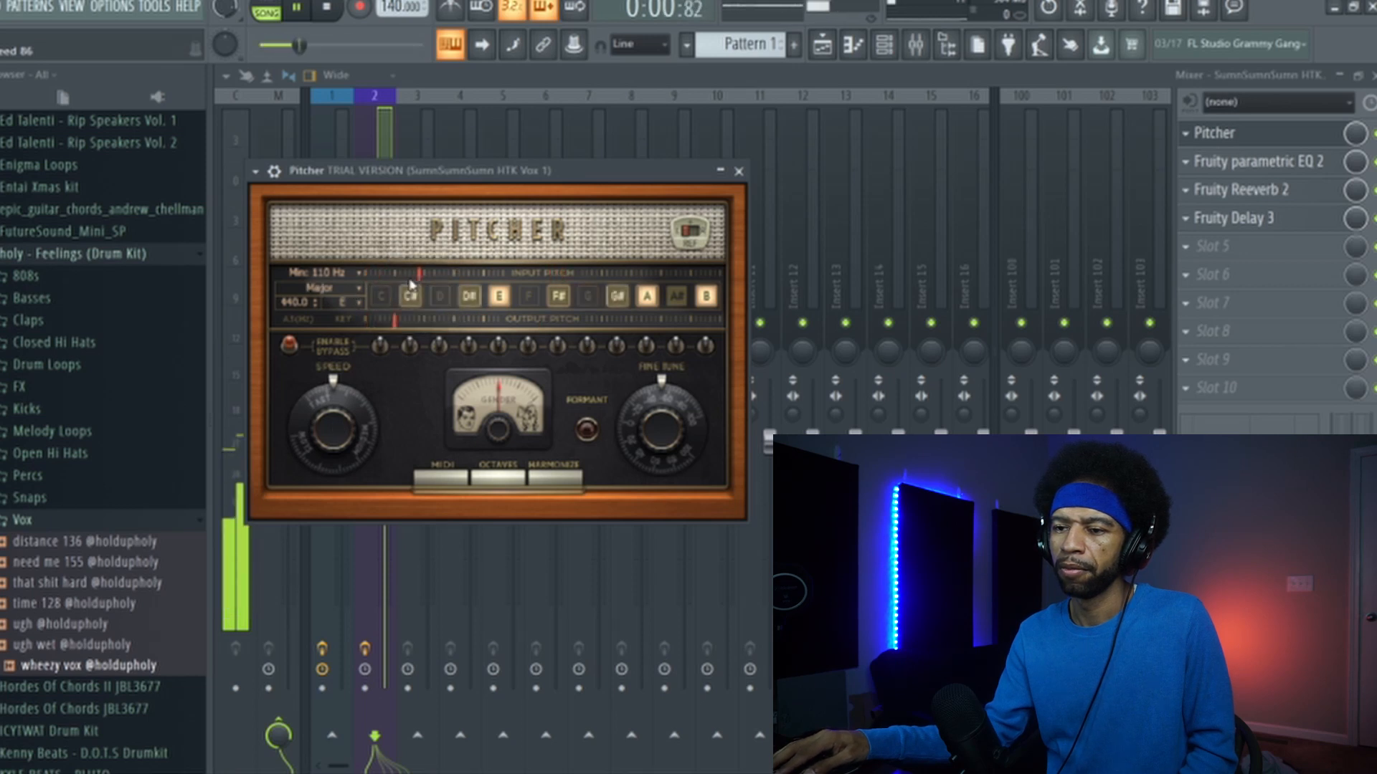
left_click(349, 290)
left_click(393, 289)
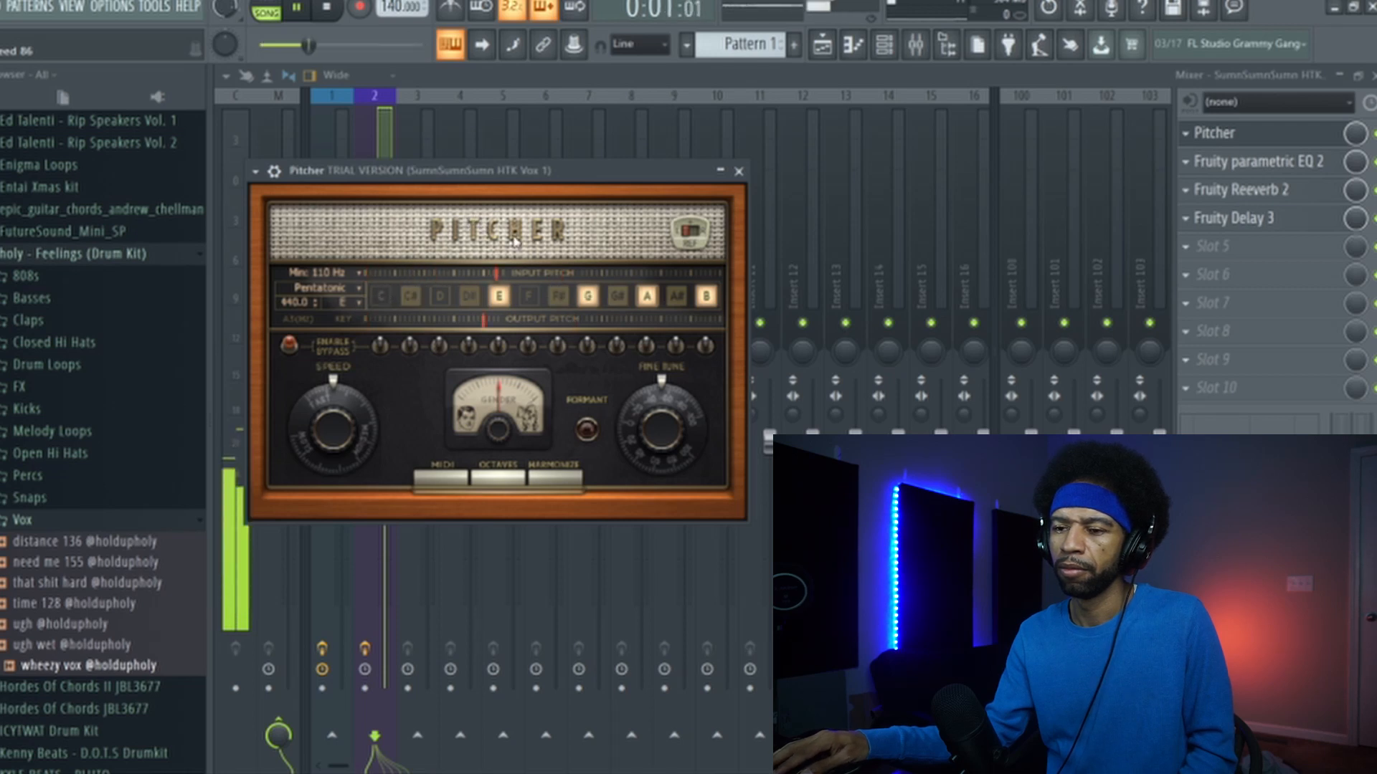
left_click(327, 7)
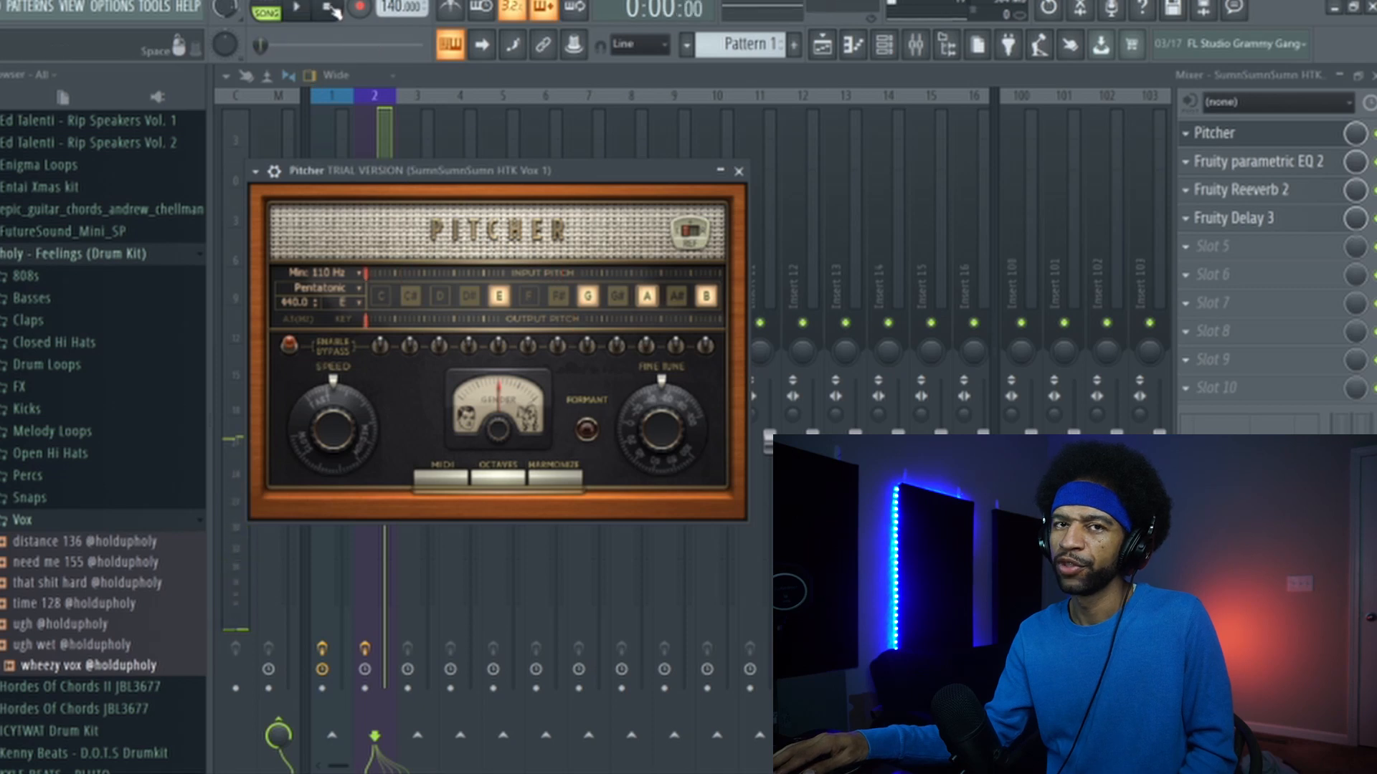
left_click(297, 8)
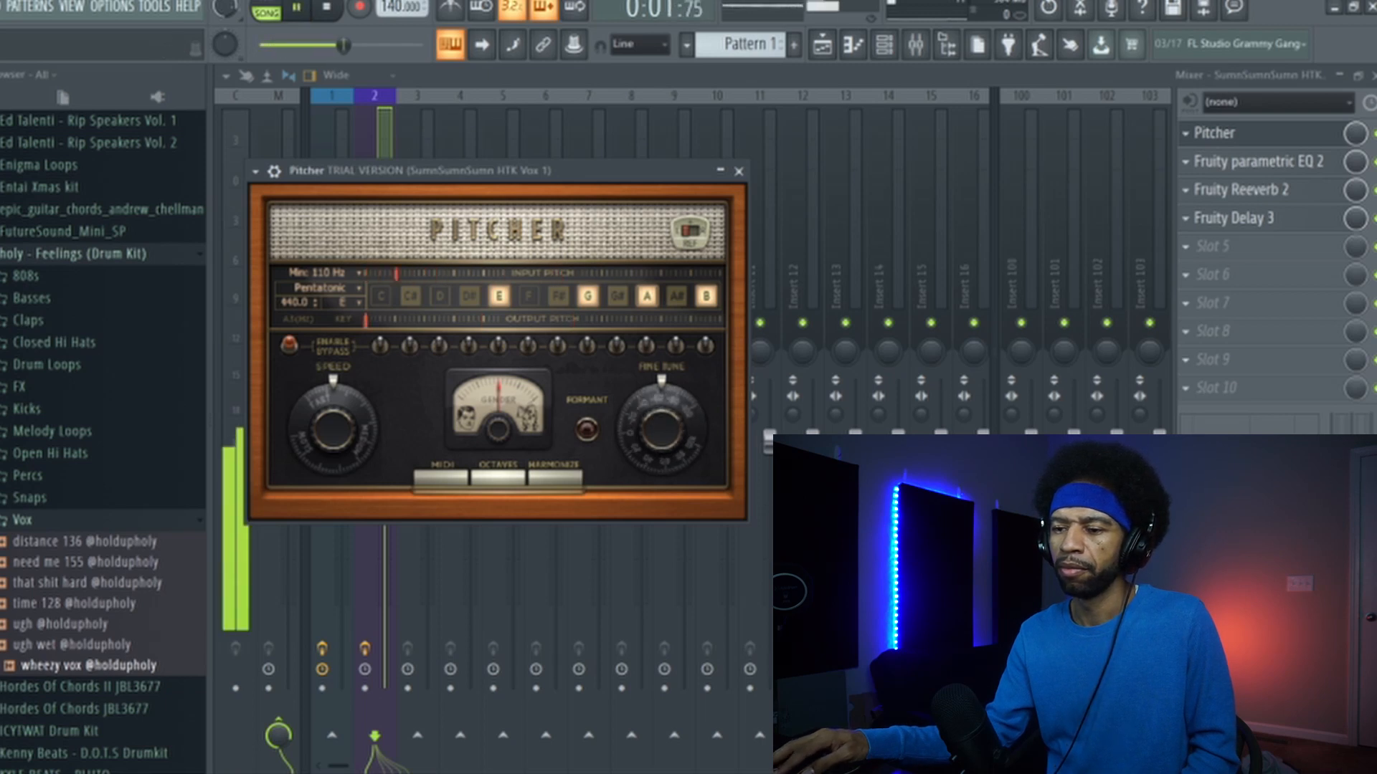